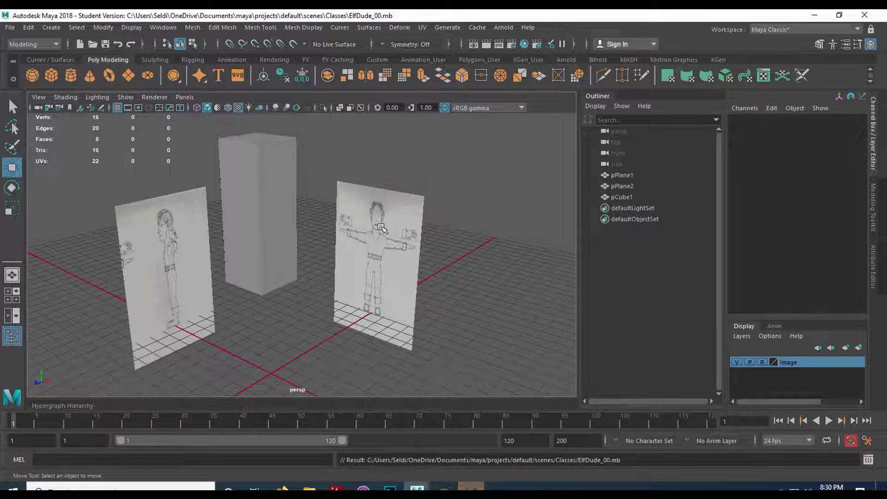
Delete the tall grey cube standing behind the two reference planes
click(263, 228)
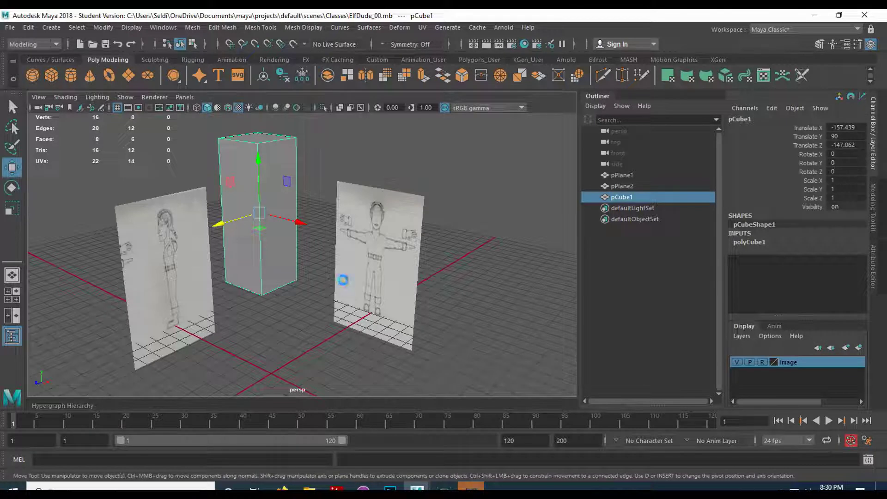
key(Delete)
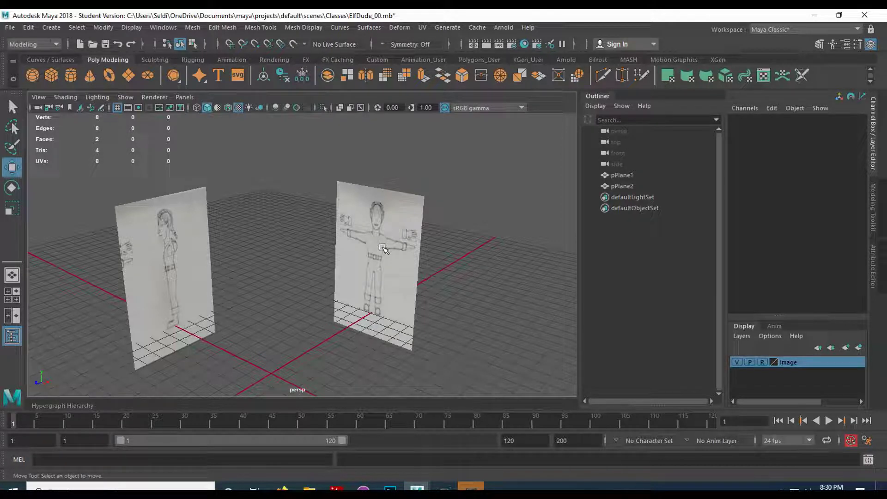
Examine the elf's body proportions on the reference drawing in the front view
key(space)
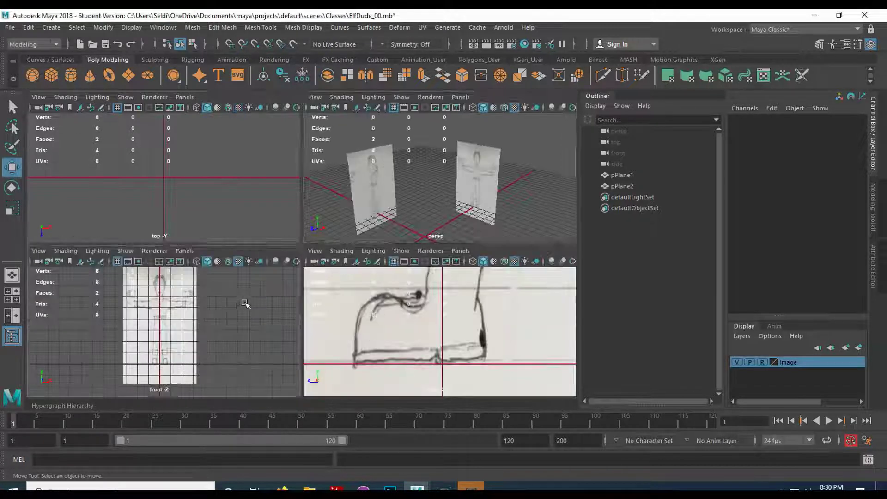
key(space)
scroll(363, 227, up, 4)
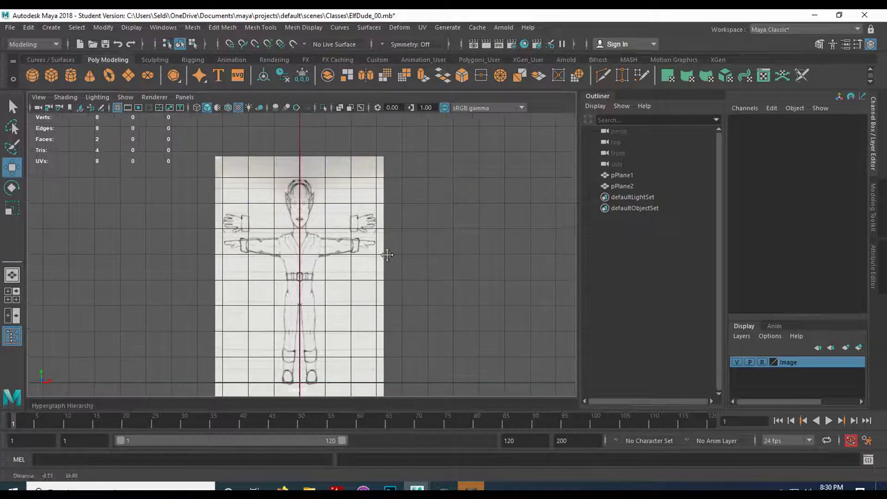
alt+middle_drag(383, 203, 377, 244)
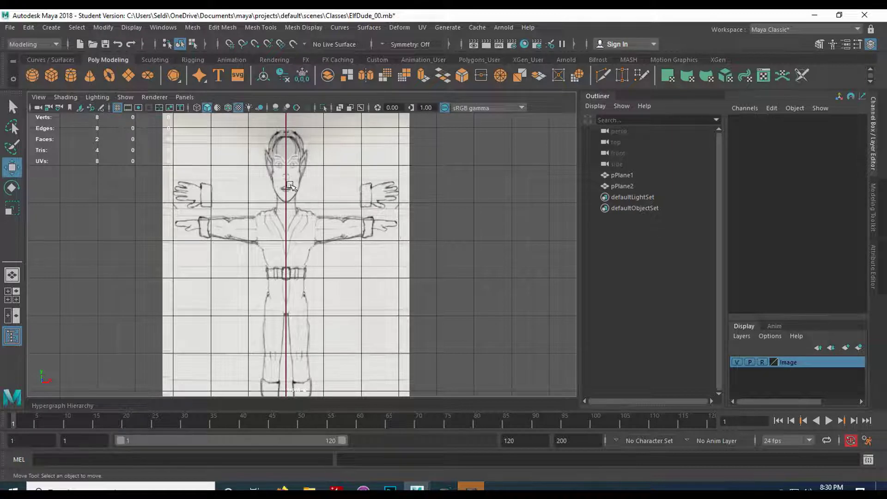
scroll(342, 239, up, 4)
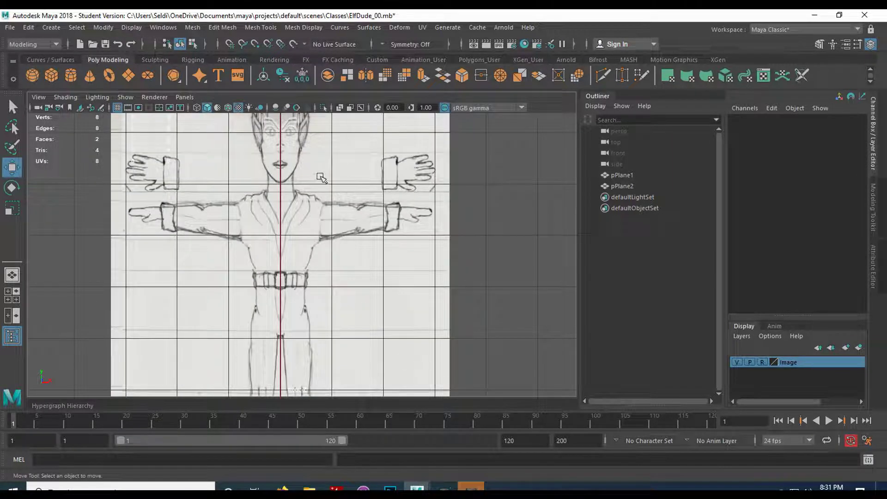
alt+middle_drag(318, 174, 324, 245)
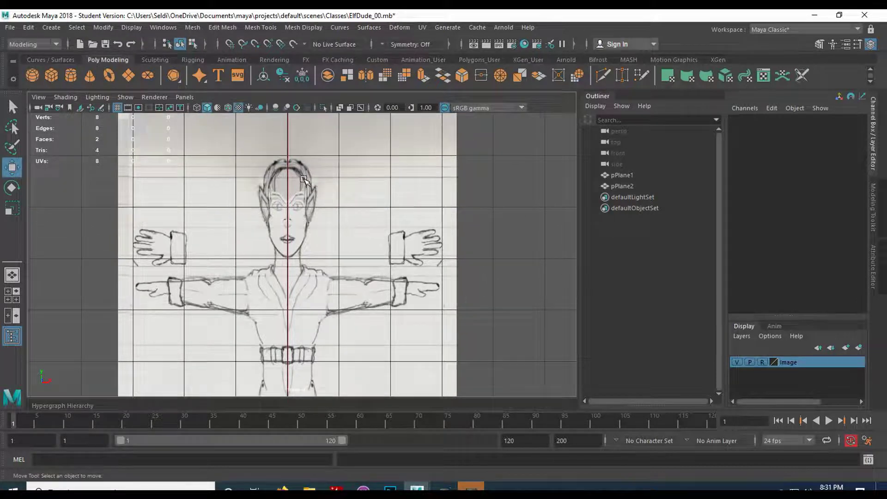
scroll(353, 259, down, 3)
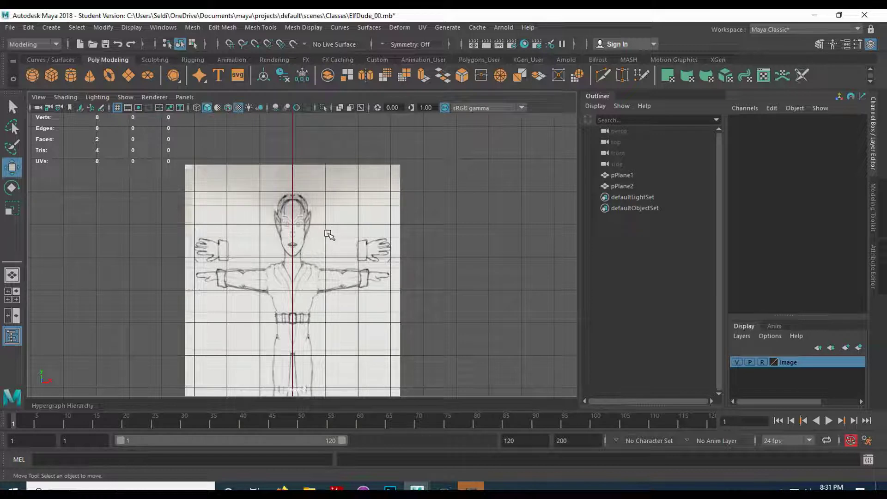
scroll(352, 227, down, 4)
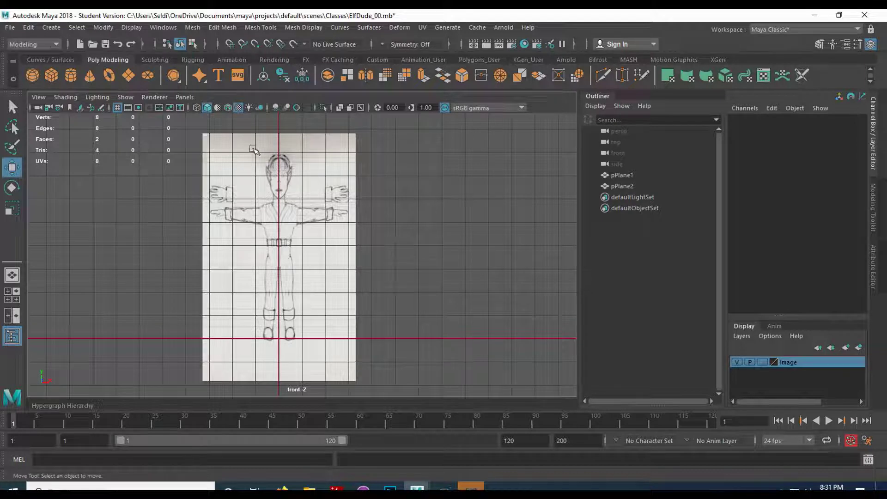
Make the Image layer selectable again and open both reference planes in the UV Editor
click(313, 158)
scroll(351, 192, down, 3)
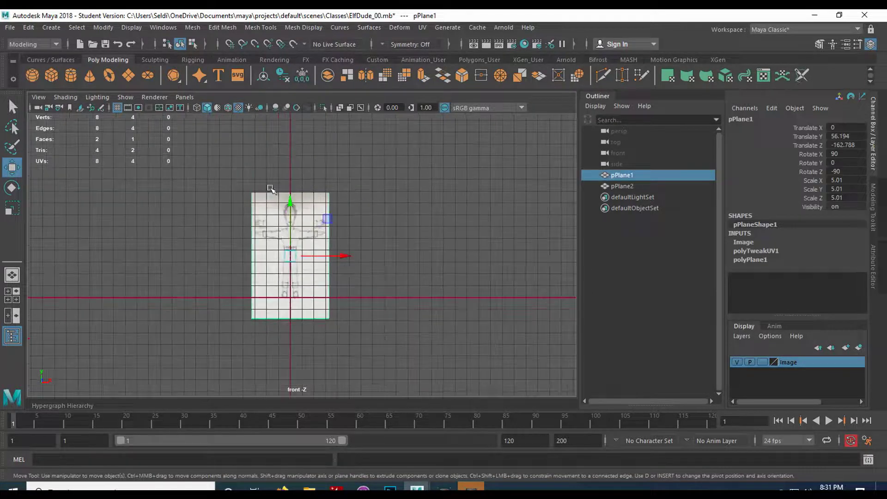
drag(86, 155, 416, 232)
key(space)
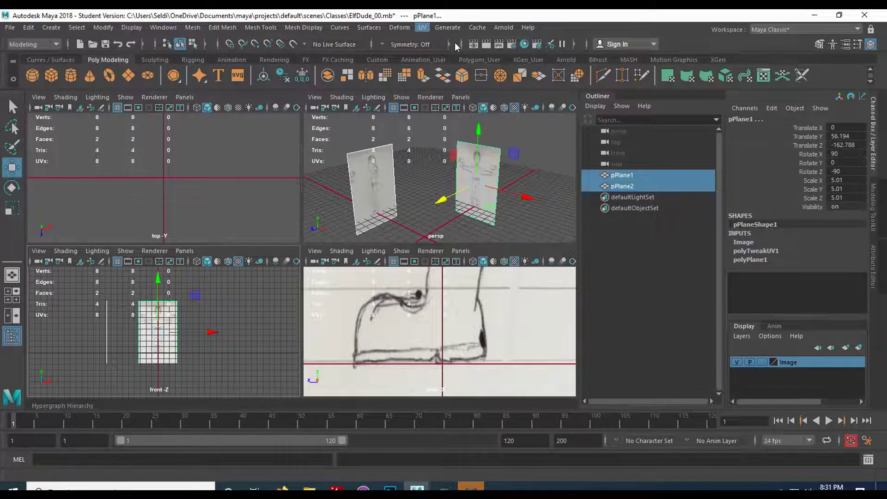
click(422, 27)
click(457, 44)
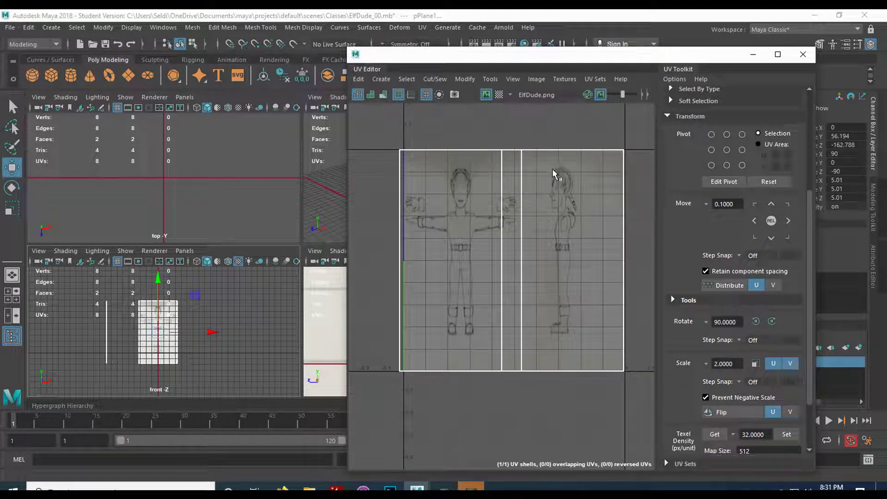
Select all UVs of both reference planes and scale them up slightly in the vertical direction only
right_click(555, 172)
right_drag(554, 173, 605, 173)
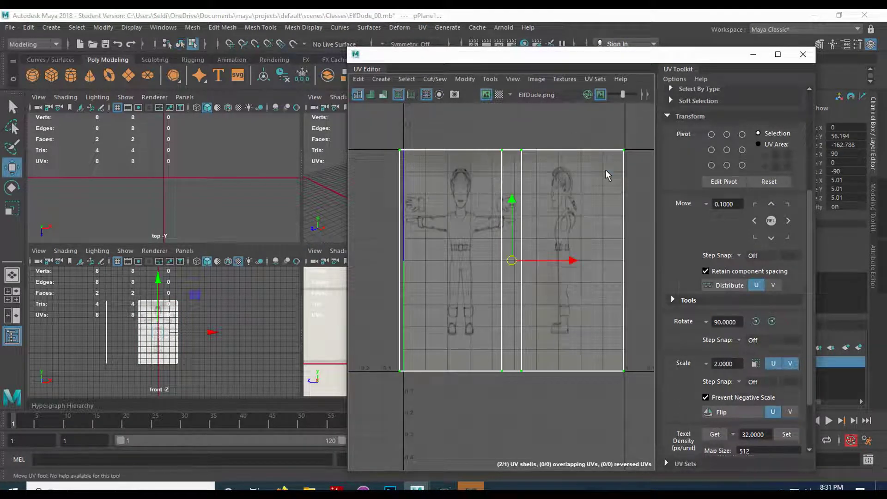
drag(368, 126, 645, 394)
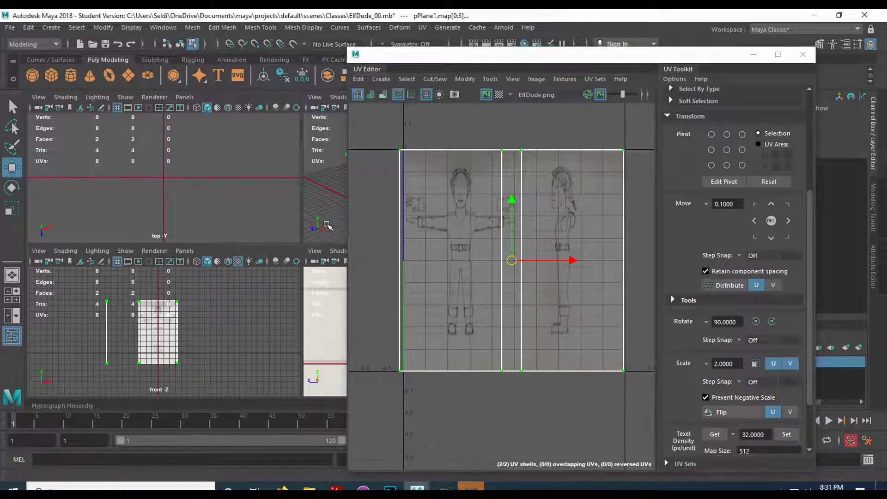
key(f)
mouse_move(184, 312)
alt+middle_down()
mouse_move(241, 344)
mouse_move(208, 344)
mouse_move(192, 355)
mouse_move(196, 349)
alt+middle_up()
scroll(241, 334, up, 3)
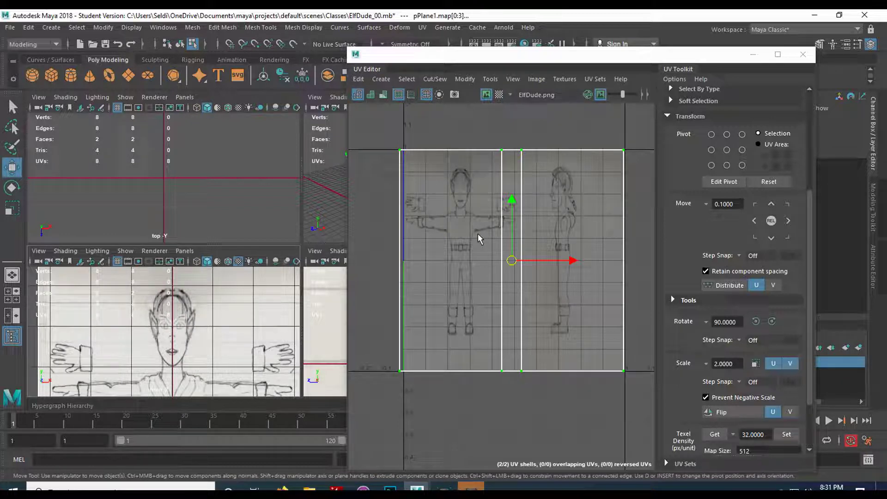
key(r)
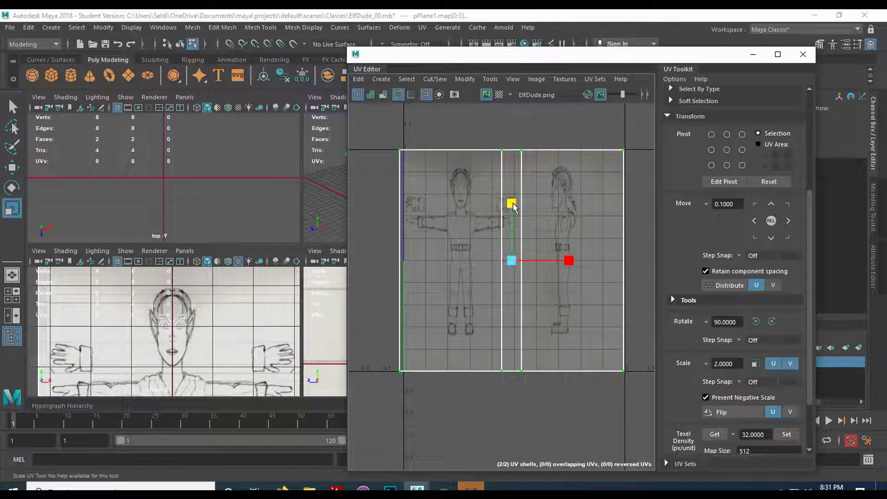
drag(511, 206, 514, 212)
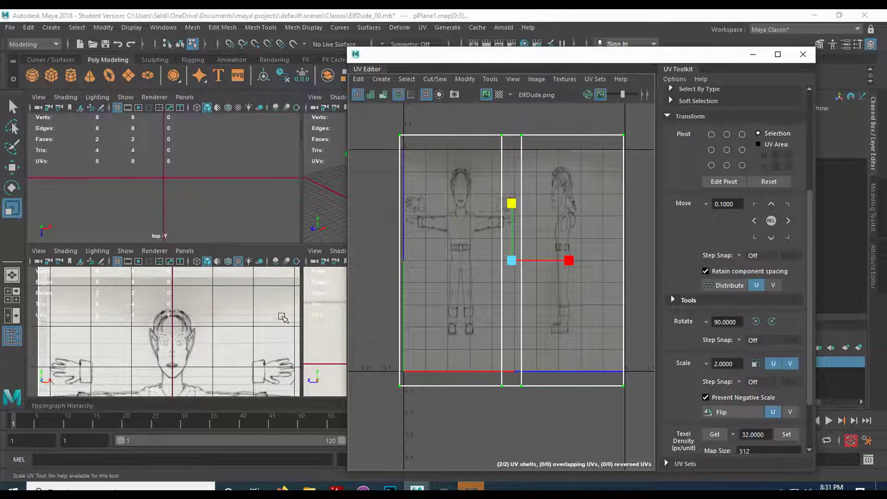
Check the figure's proportions on both planes and stretch their UVs further vertically to make the drawn character shorter
scroll(283, 318, down, 5)
scroll(259, 305, up, 5)
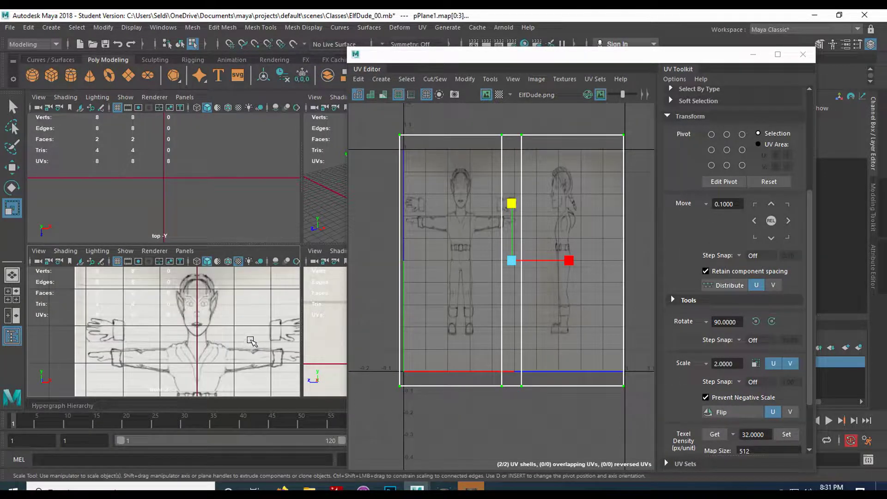
scroll(252, 341, down, 5)
alt+middle_drag(253, 276, 254, 308)
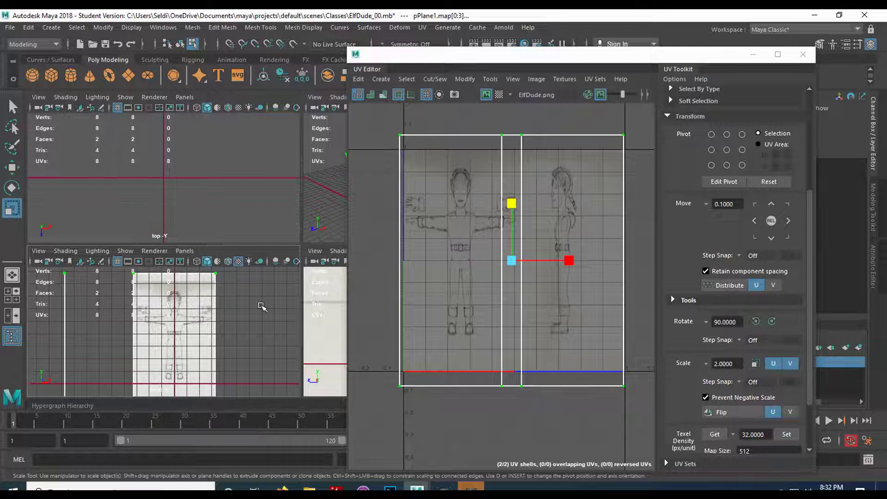
key(space)
scroll(274, 266, up, 3)
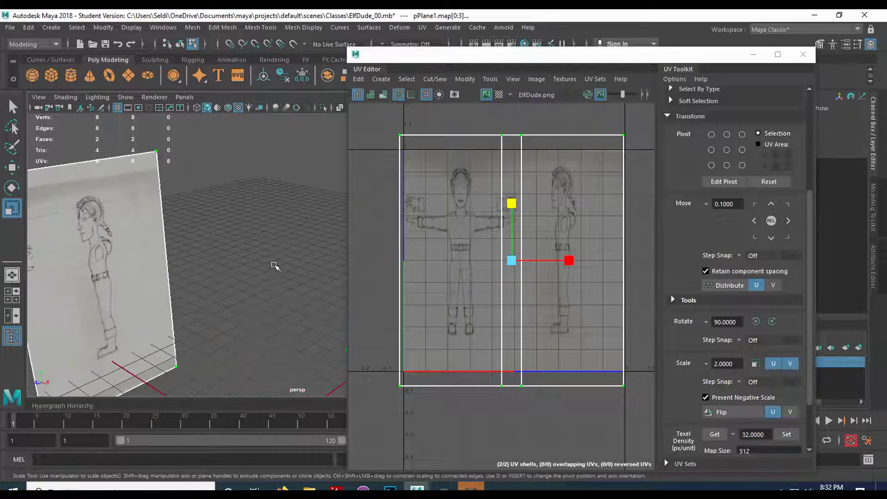
alt+middle_drag(275, 266, 123, 266)
alt+drag(123, 266, 202, 260)
scroll(202, 260, up, 3)
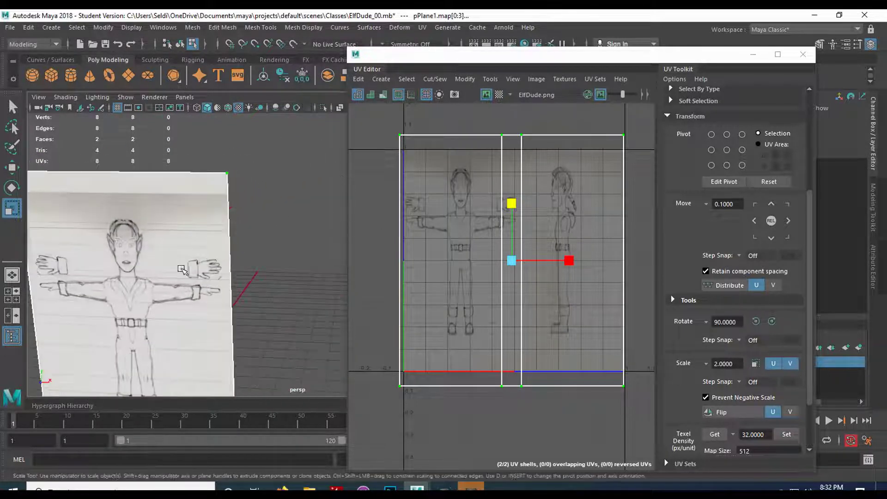
scroll(203, 261, up, 4)
alt+middle_drag(203, 260, 340, 237)
drag(510, 206, 514, 193)
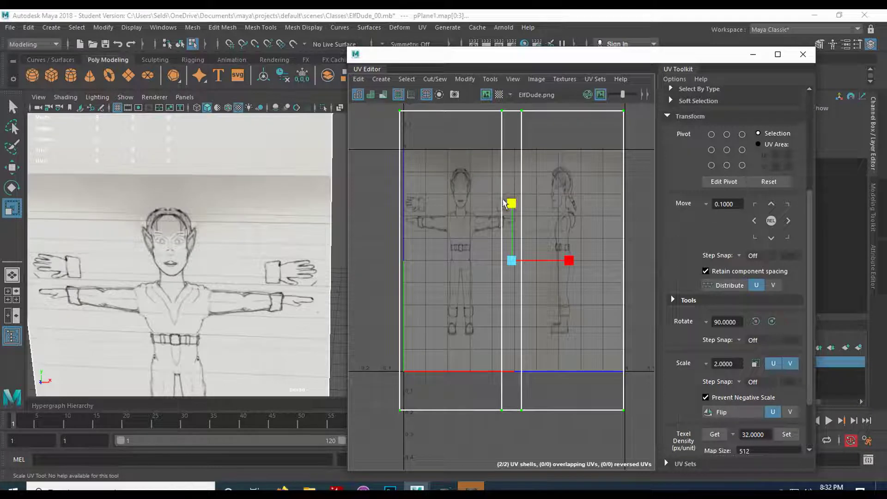
scroll(241, 318, down, 3)
scroll(244, 320, up, 5)
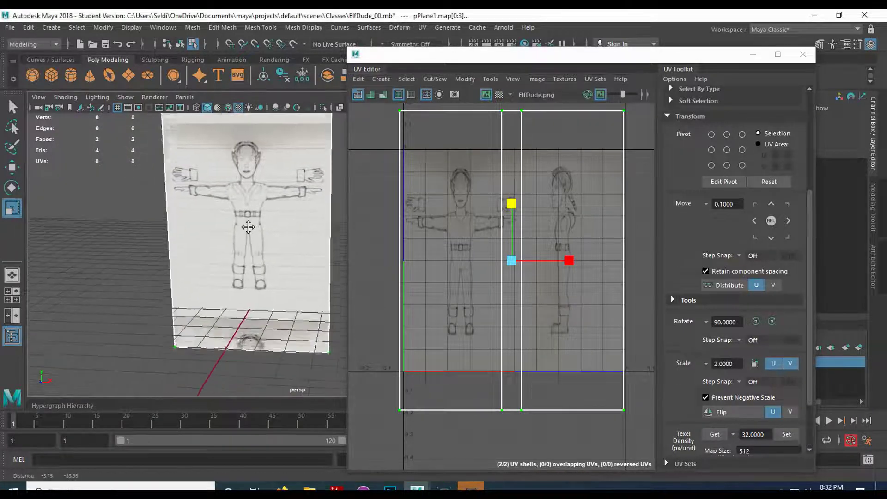
alt+drag(257, 275, 276, 246)
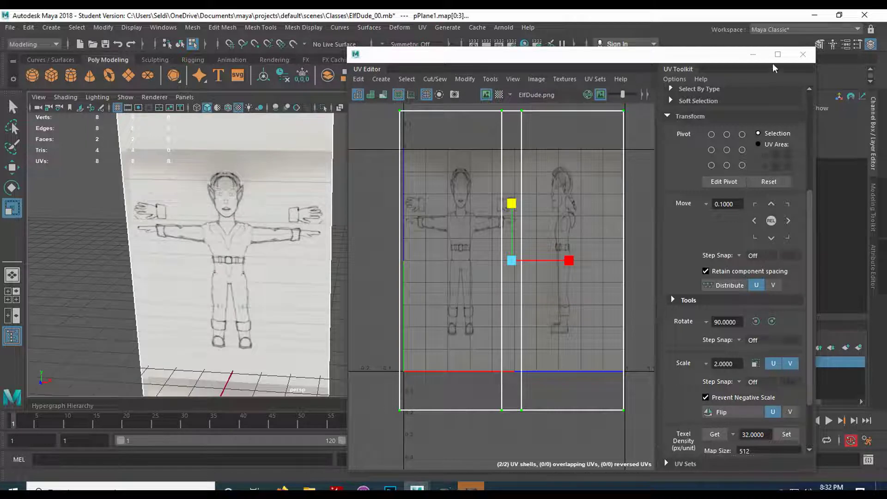
Close the UV Editor, then scale both reference planes uniformly to about 8.21 and raise them to about 68.9 in Y
click(795, 60)
scroll(255, 254, down, 7)
right_drag(280, 251, 325, 161)
drag(88, 204, 300, 312)
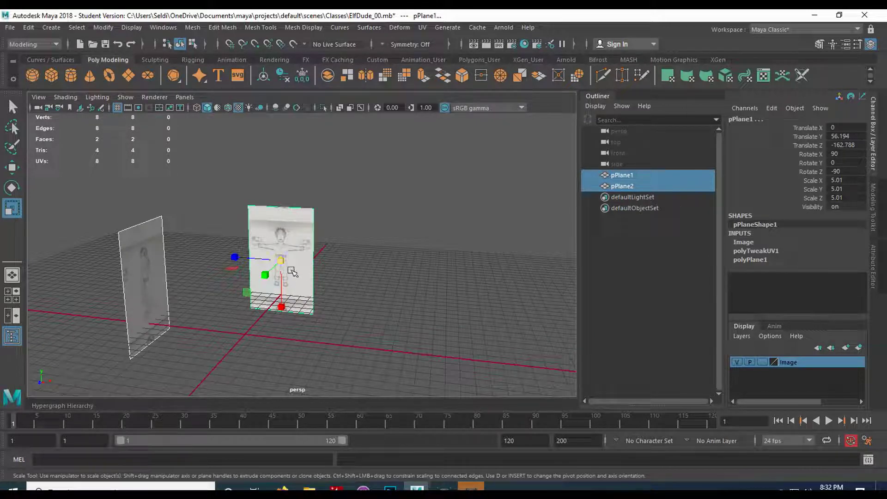
click(280, 262)
drag(280, 262, 284, 200)
key(w)
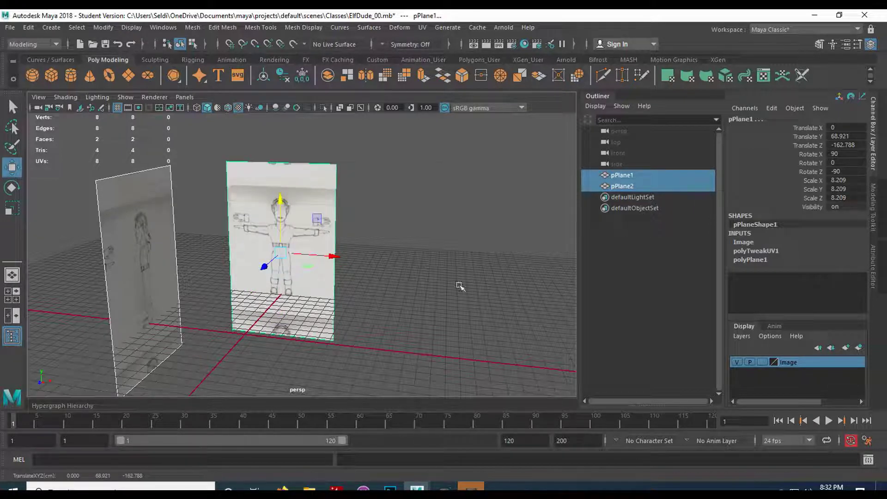
Set the Image layer back to reference so the planes cannot be selected, and save the scene
click(759, 361)
click(762, 362)
click(11, 27)
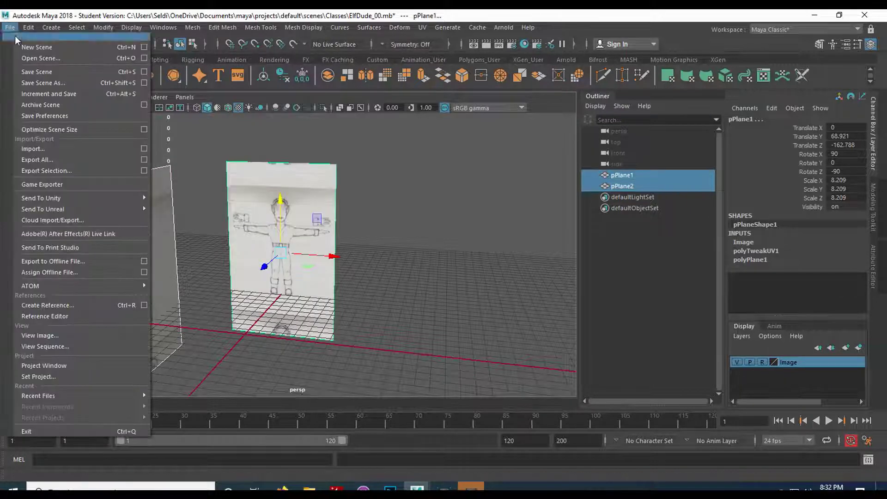
click(37, 72)
click(411, 260)
key(w)
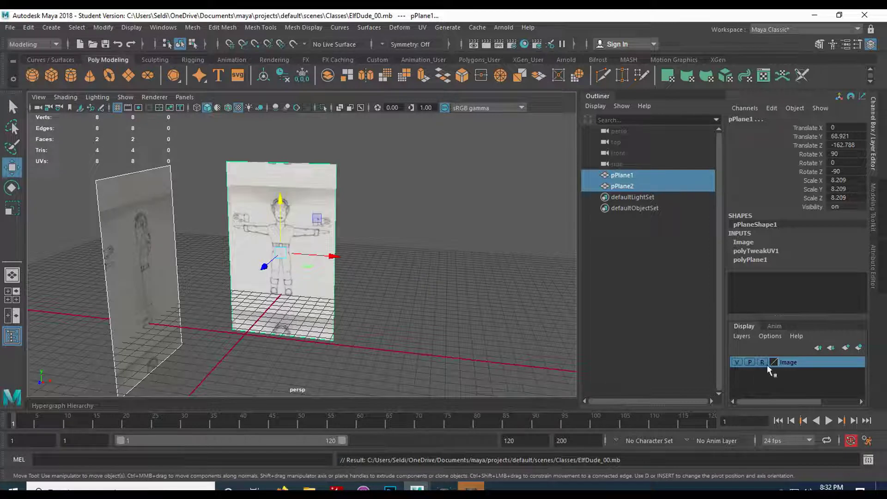
click(436, 359)
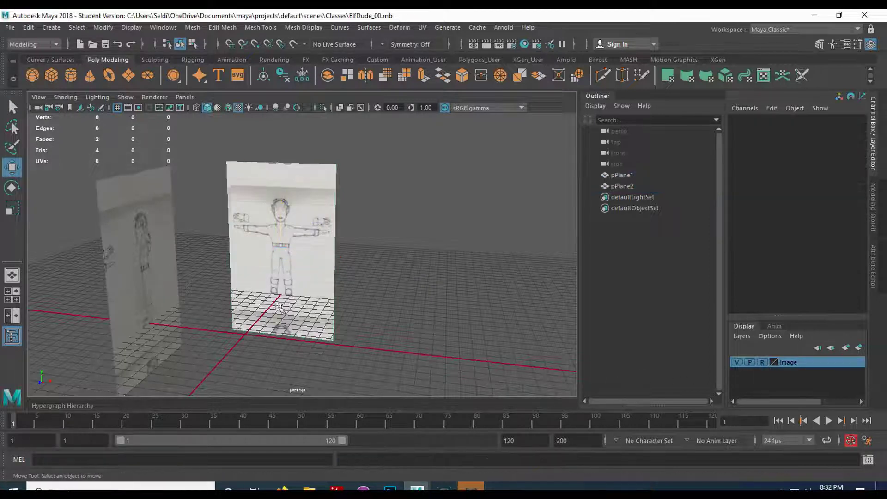
Create a polygon cube and hide the grid in the front view
click(50, 74)
key(space)
key(space)
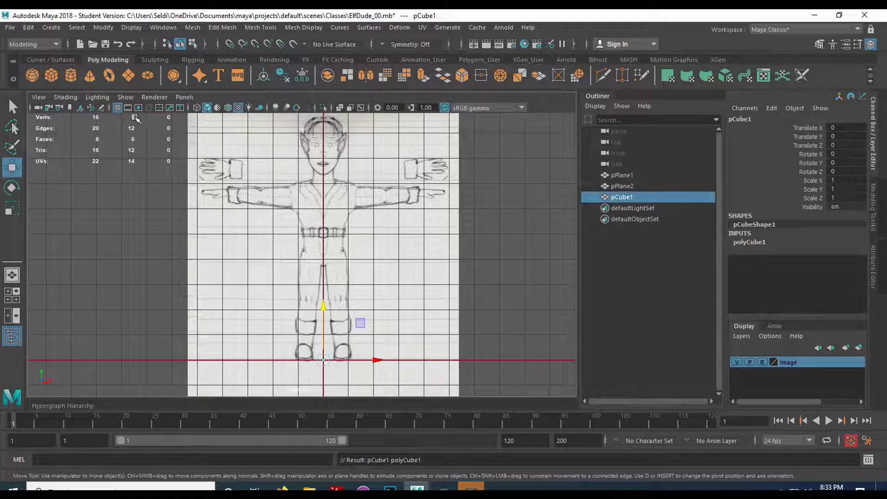
click(118, 109)
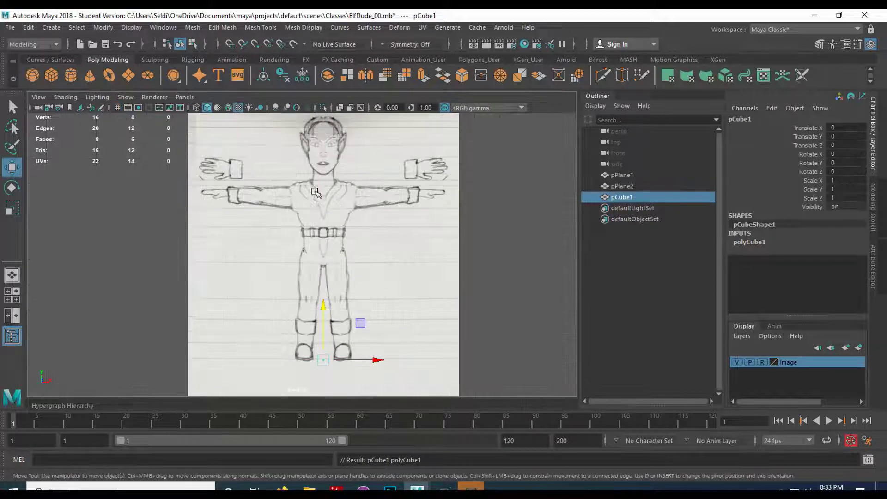
click(117, 108)
click(117, 108)
Scale the cube uniformly to about 36.4 and position it over the elf's torso at about 95.5 in Y
drag(323, 306, 313, 158)
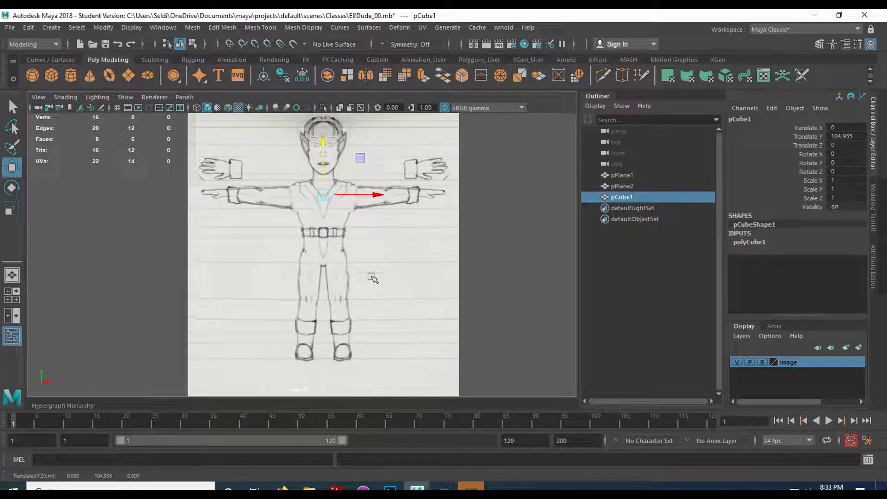
key(r)
drag(323, 194, 374, 192)
scroll(404, 263, up, 3)
alt+middle_drag(402, 214, 364, 309)
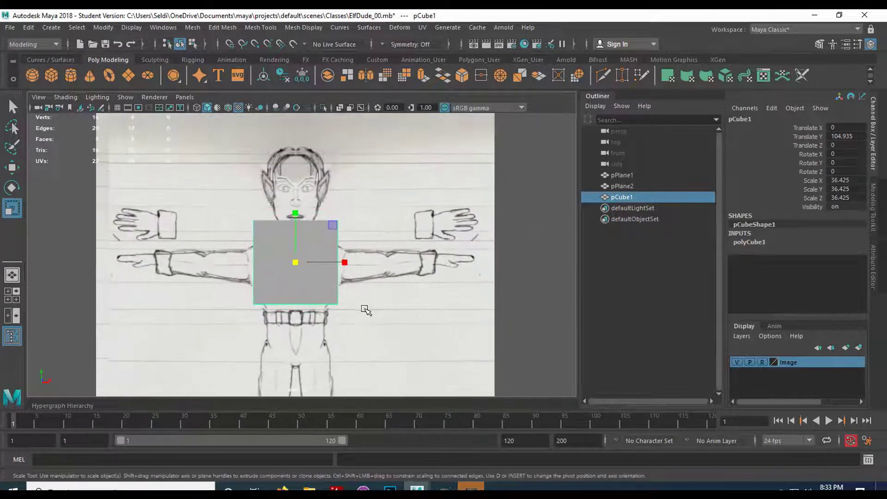
scroll(364, 301, up, 1)
key(w)
drag(294, 214, 294, 236)
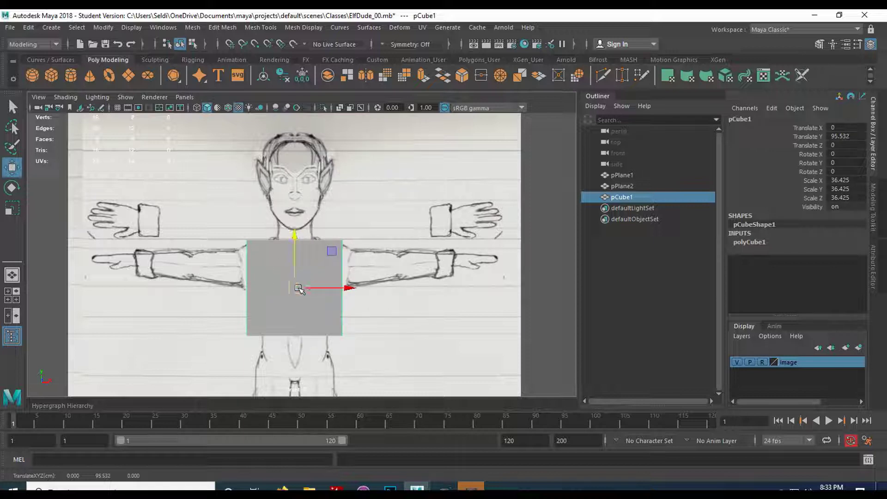
key(e)
key(r)
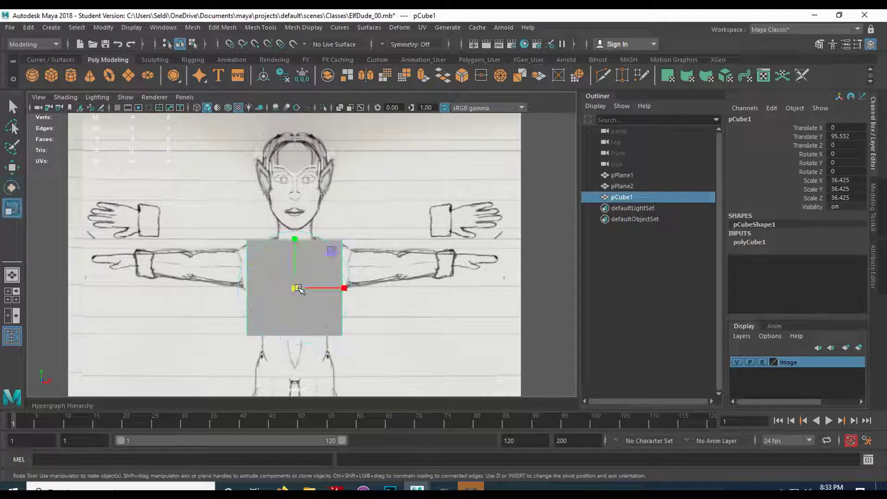
key(w)
key(e)
key(r)
key(w)
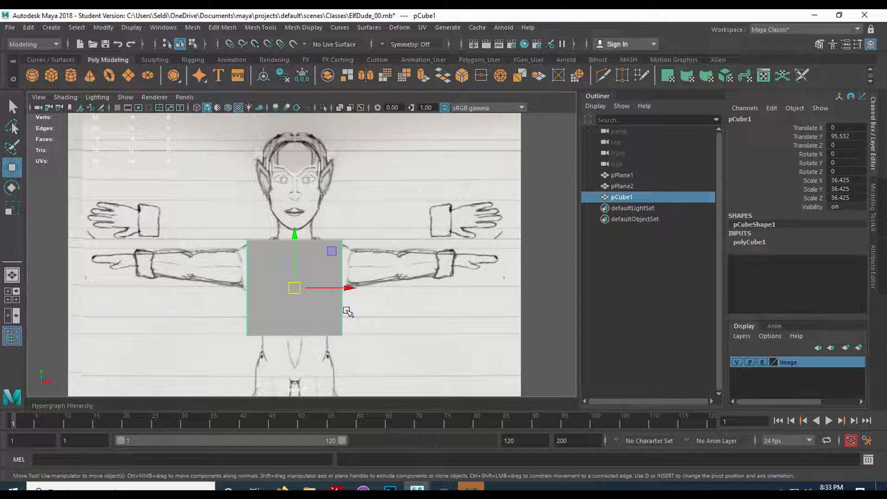
key(e)
key(r)
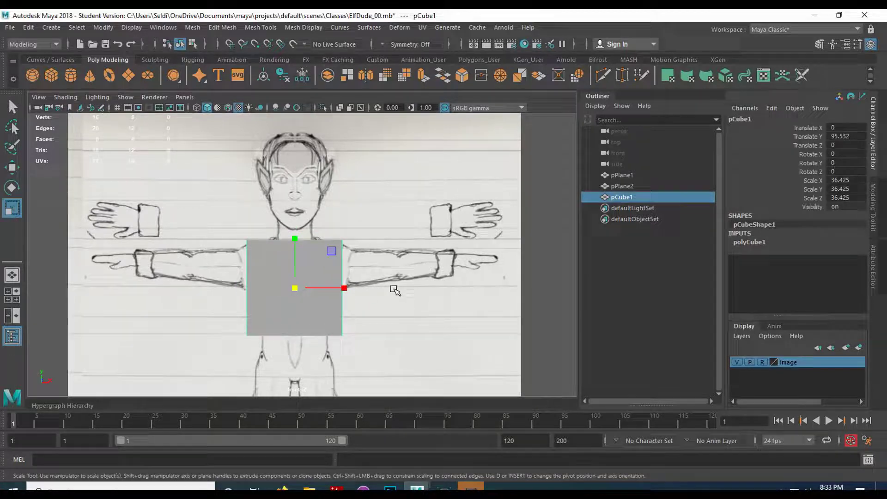
Make the cube's lambert1 material semi-transparent so the torso reference shows through it
key(space)
key(space)
scroll(358, 309, down, 10)
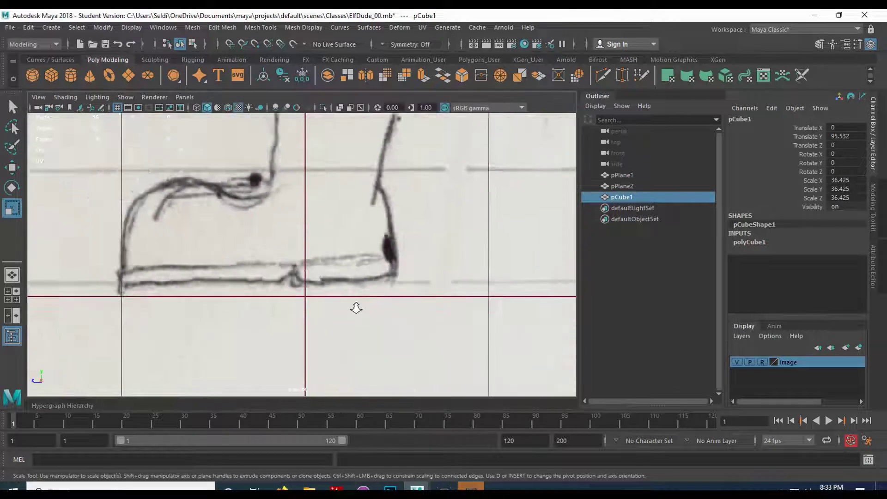
scroll(364, 262, up, 8)
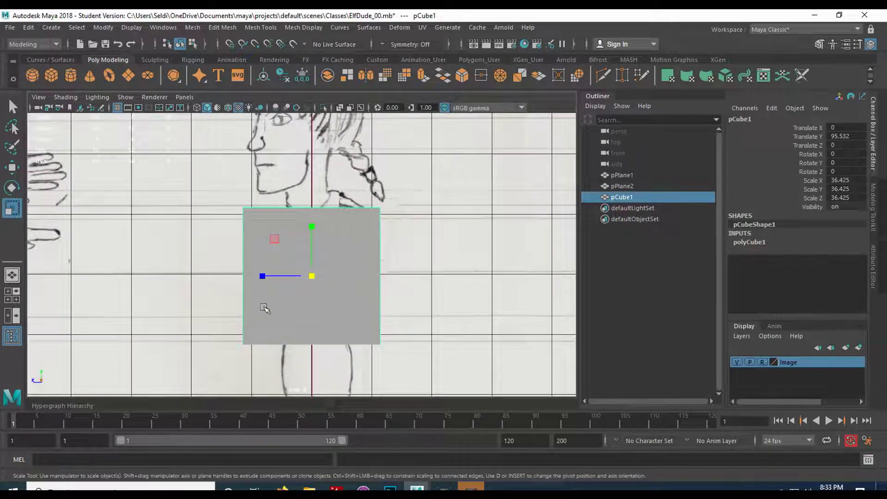
alt+middle_drag(442, 289, 407, 305)
mouse_move(407, 306)
alt+right_down()
mouse_move(396, 255)
mouse_move(348, 285)
alt+right_up()
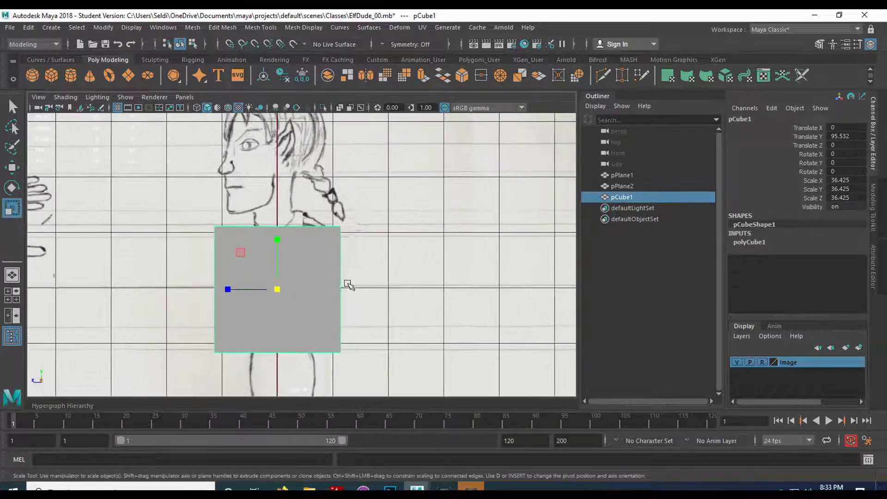
right_click(324, 251)
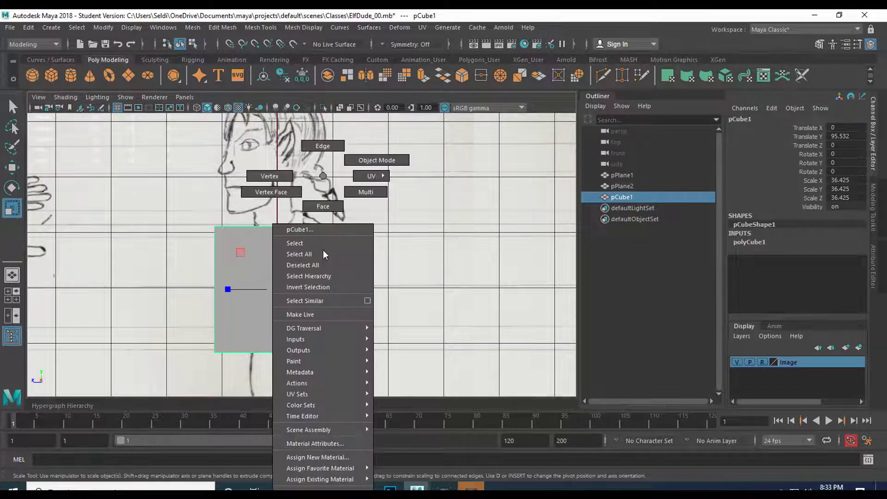
click(314, 445)
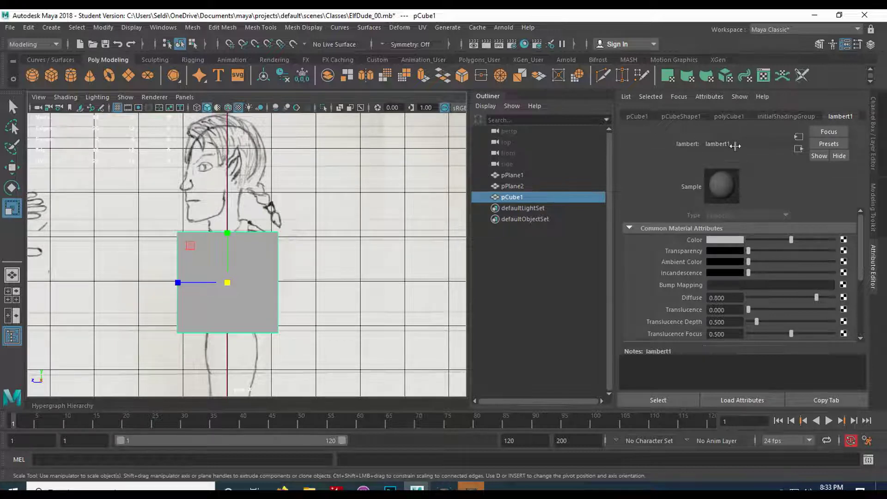
drag(749, 250, 798, 253)
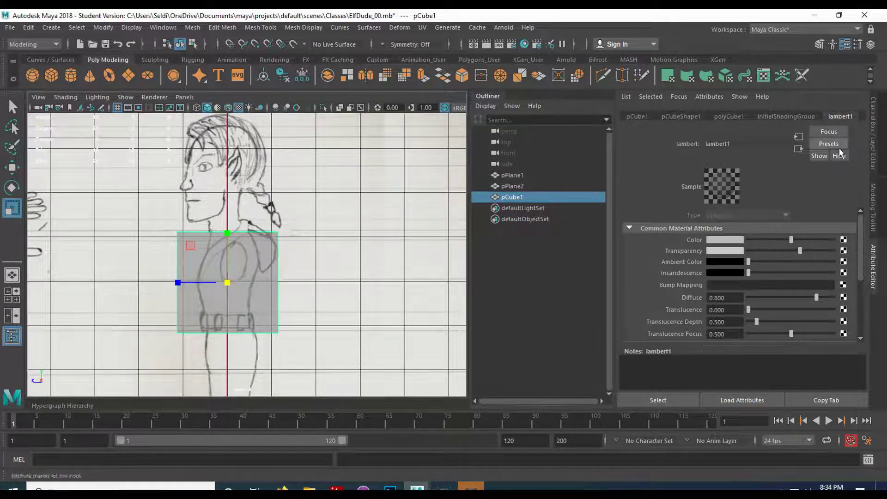
click(877, 141)
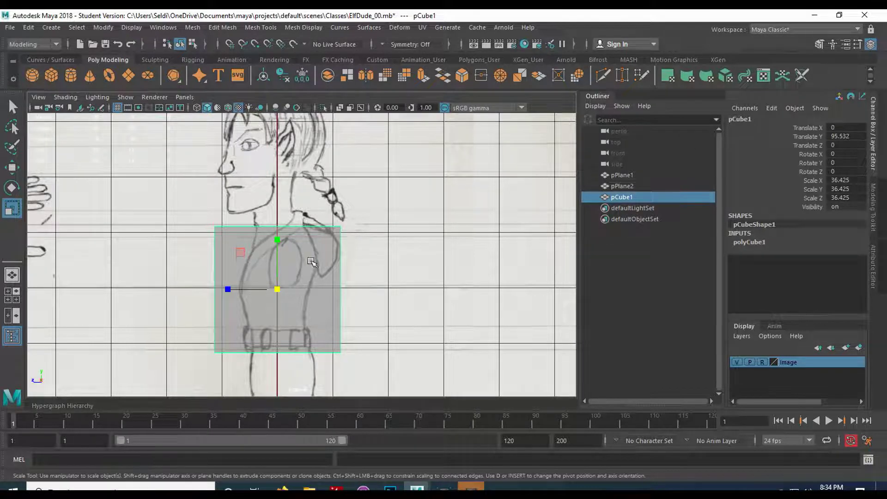
In the front view, insert a vertical edge loop down the middle of the cube with the Insert Edge Loop tool
key(space)
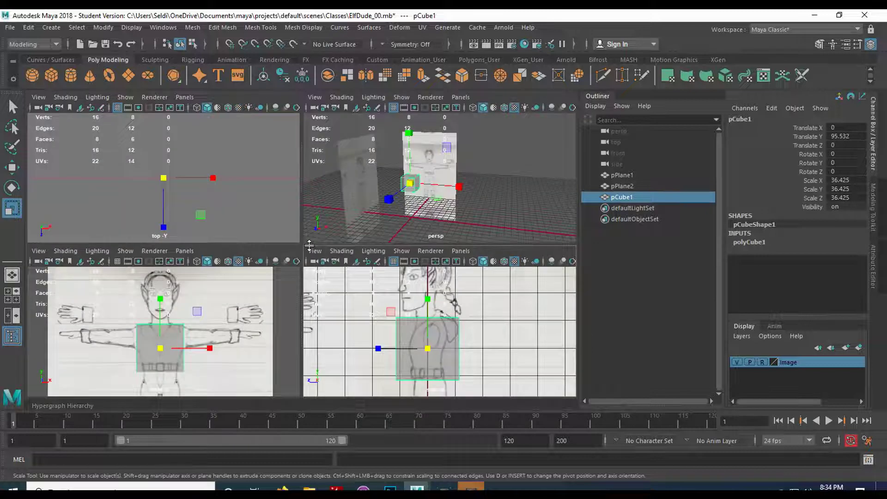
key(space)
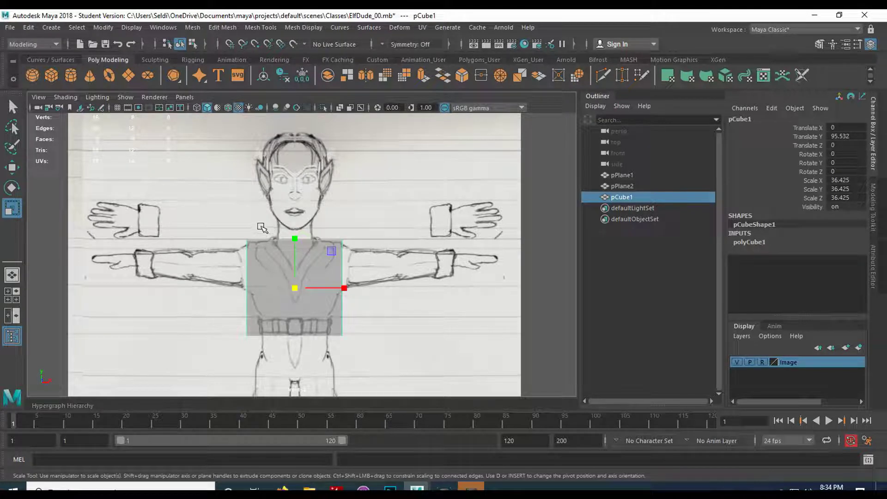
right_click(266, 266)
right_drag(267, 243, 306, 153)
click(262, 27)
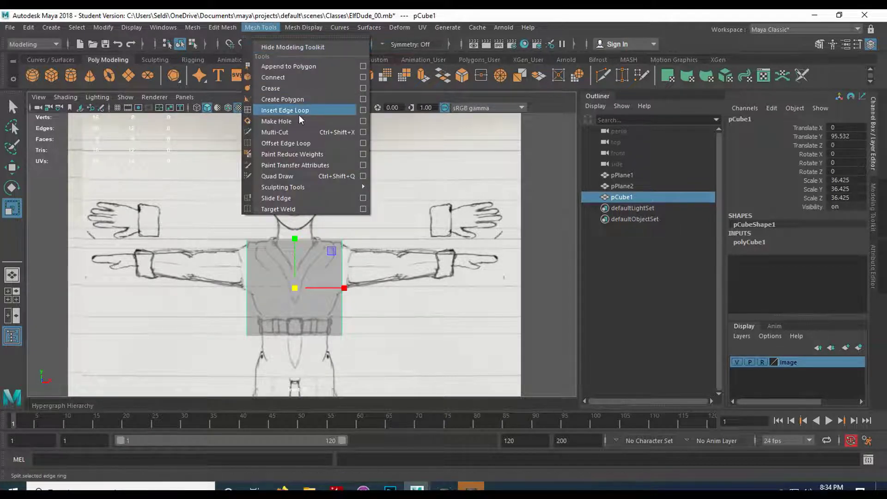
click(302, 111)
click(857, 46)
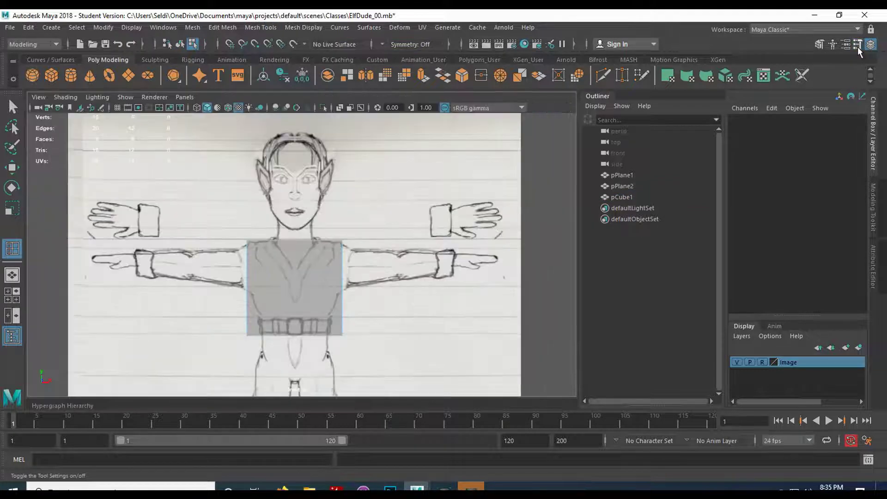
click(857, 47)
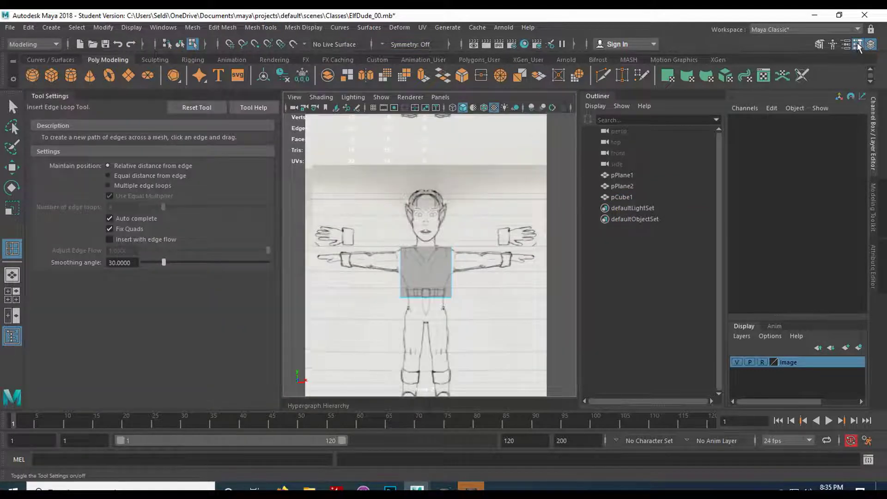
click(858, 46)
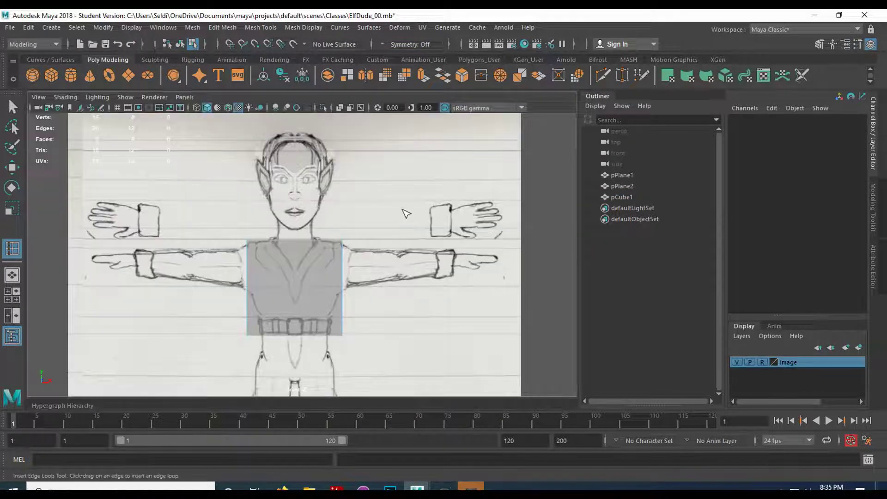
click(294, 241)
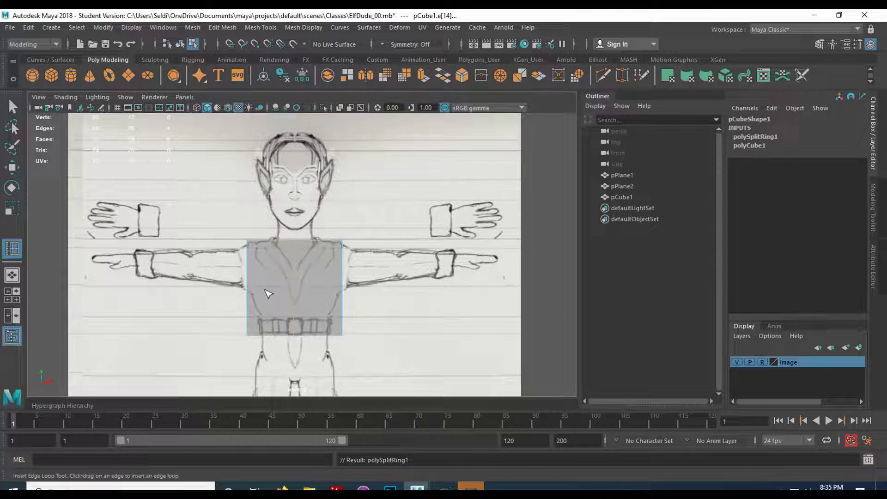
Delete the cube's faces on the elf's right side of the centre loop and check the remaining half in perspective
right_drag(269, 284, 265, 214)
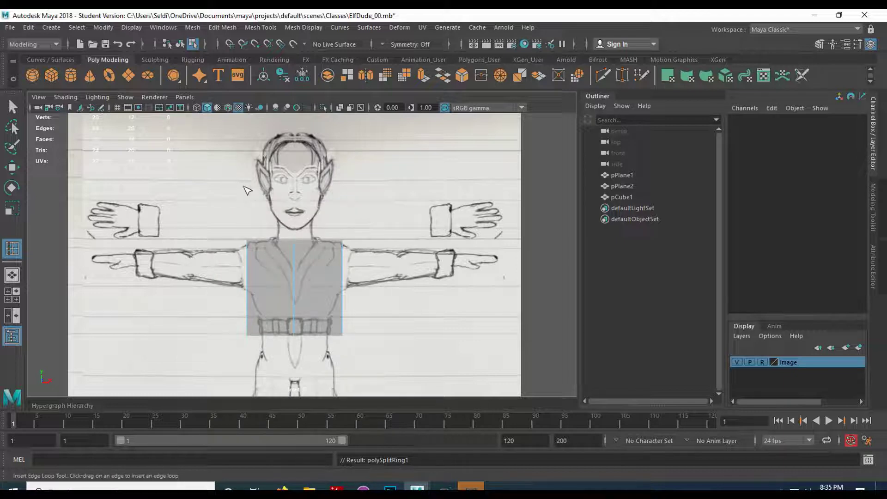
key(q)
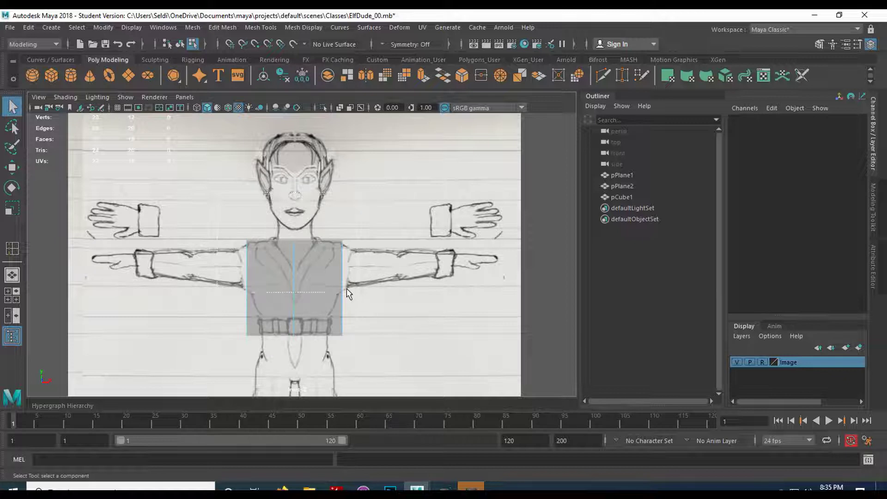
drag(323, 272, 276, 354)
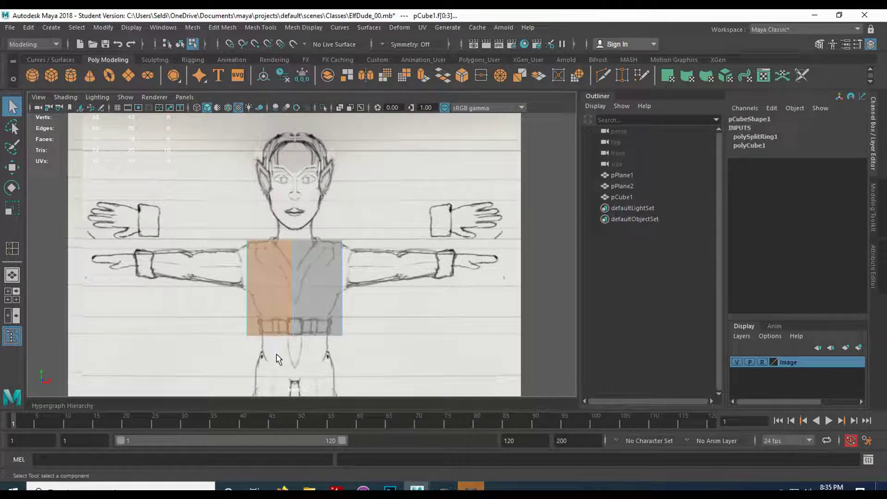
key(Delete)
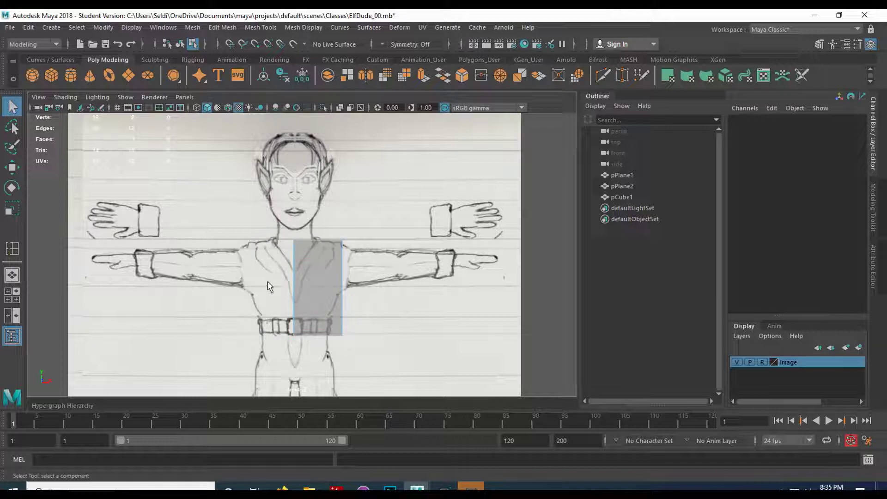
key(space)
key(space)
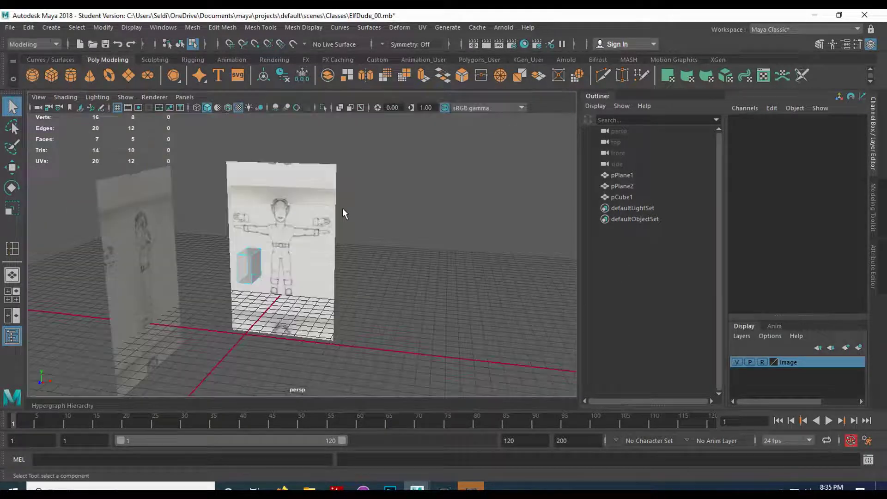
scroll(292, 248, up, 3)
alt+drag(237, 272, 283, 266)
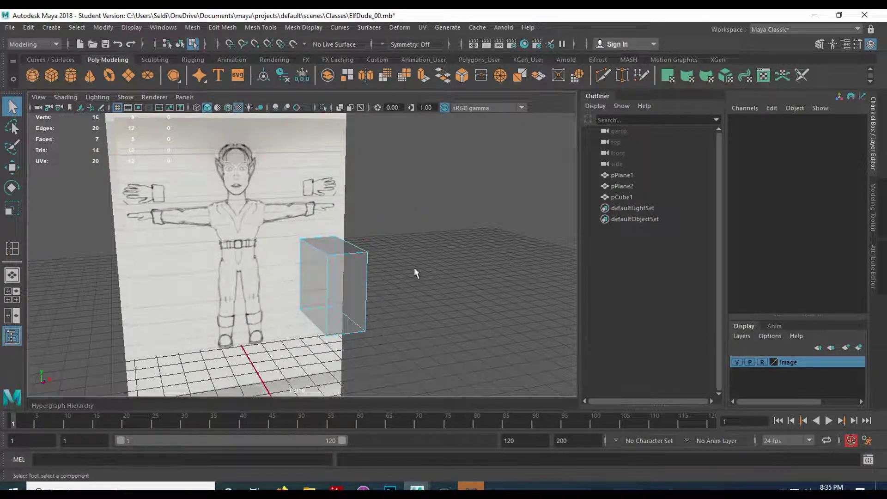
Show the grid in the front view and snap the half-cube's inner vertices onto the vertical centre line along X
key(space)
key(space)
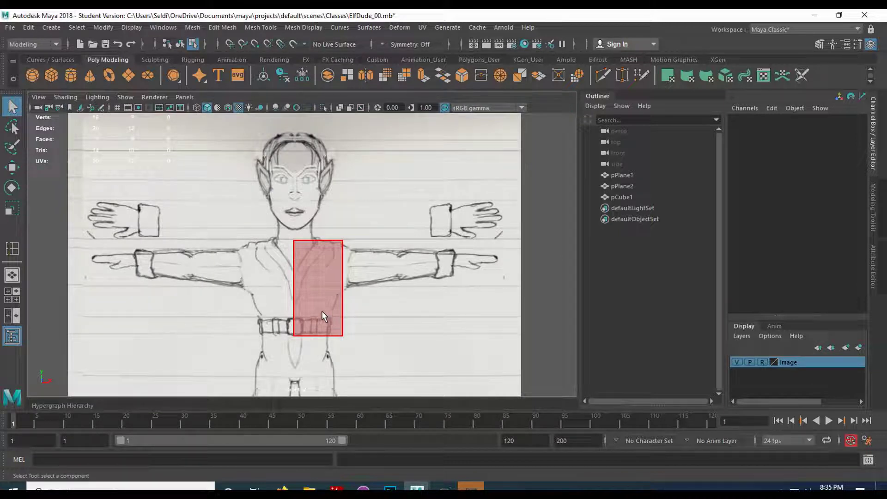
click(117, 108)
scroll(290, 309, up, 5)
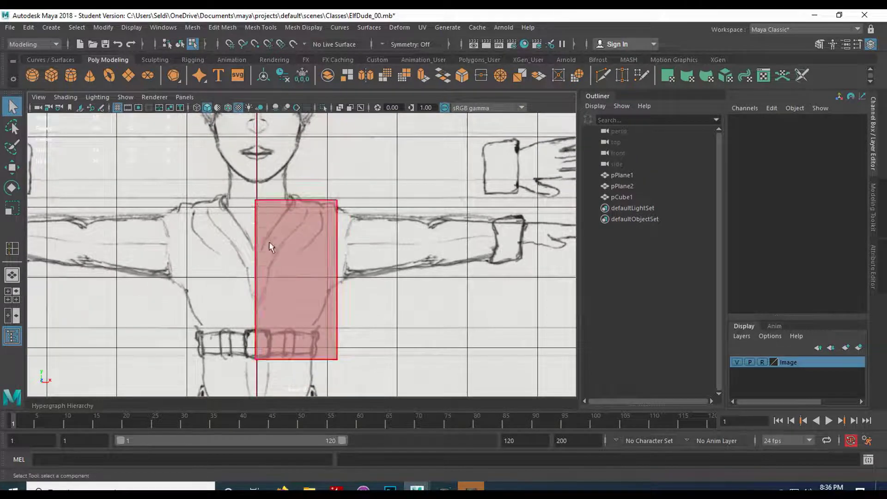
right_drag(277, 247, 235, 178)
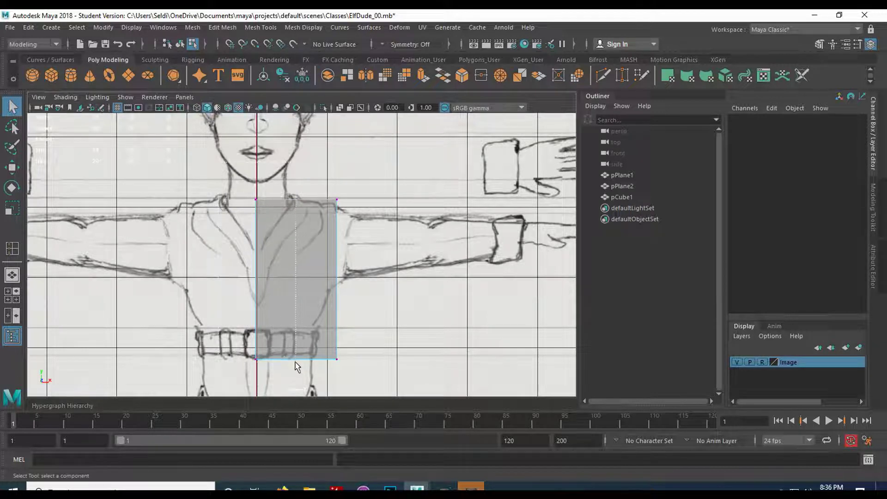
drag(218, 162, 291, 375)
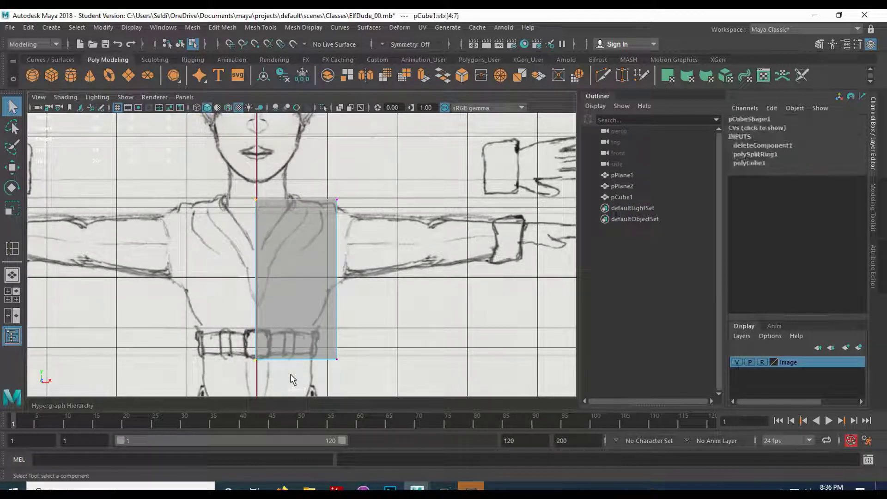
key(w)
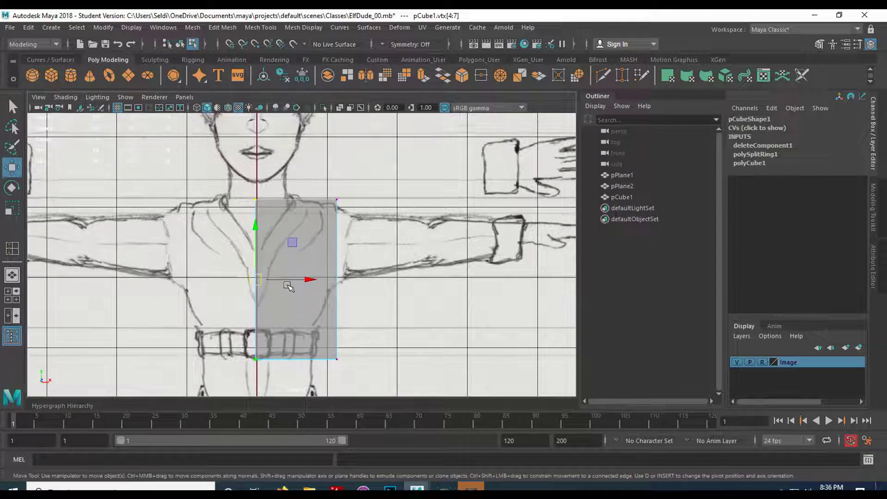
drag(307, 280, 254, 290)
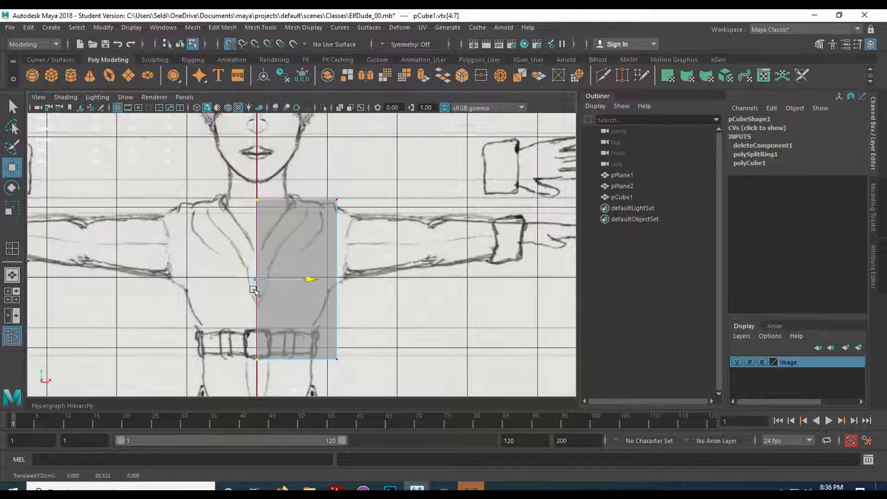
click(224, 258)
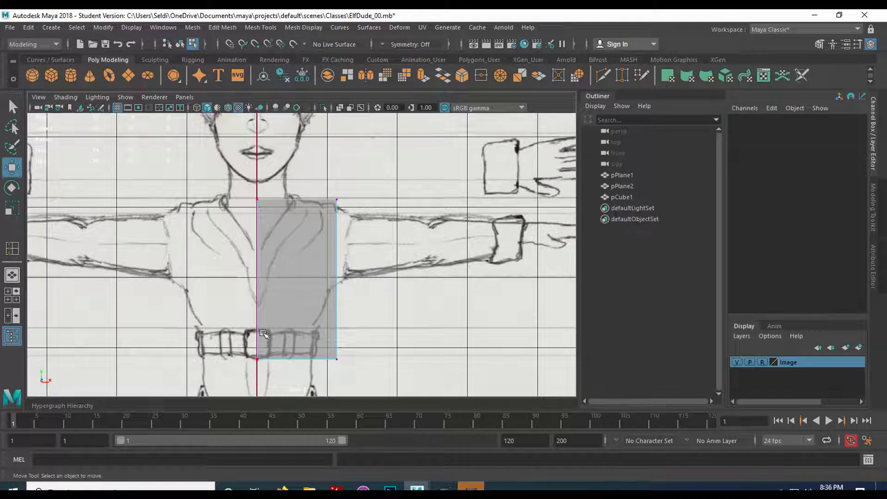
key(ctrl+z)
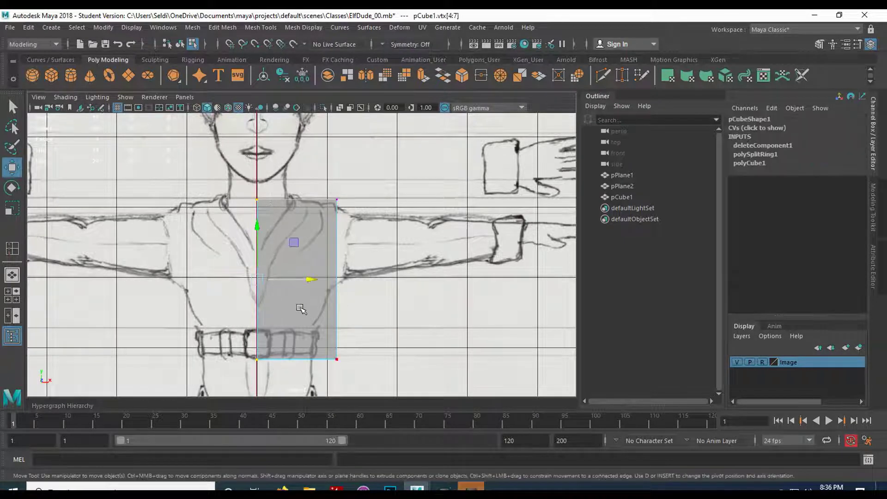
Review the Move tool's snap settings, including Retain component spacing, and clear the vertex selection
click(855, 46)
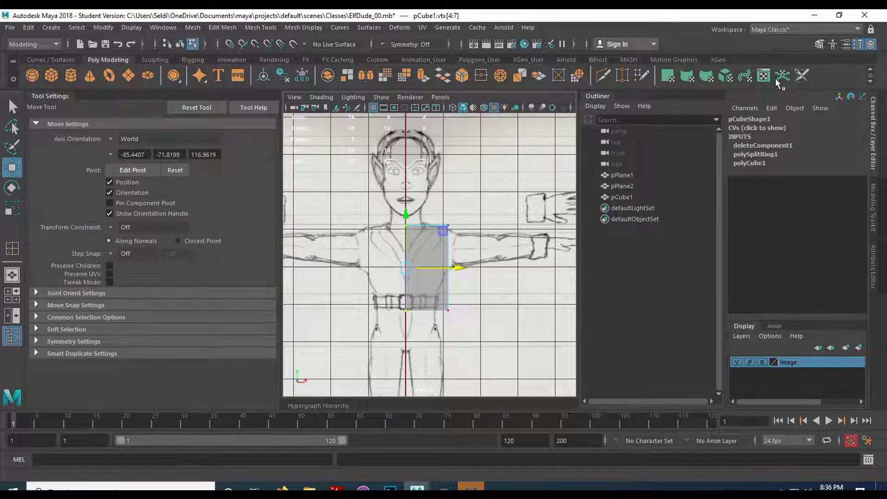
click(36, 305)
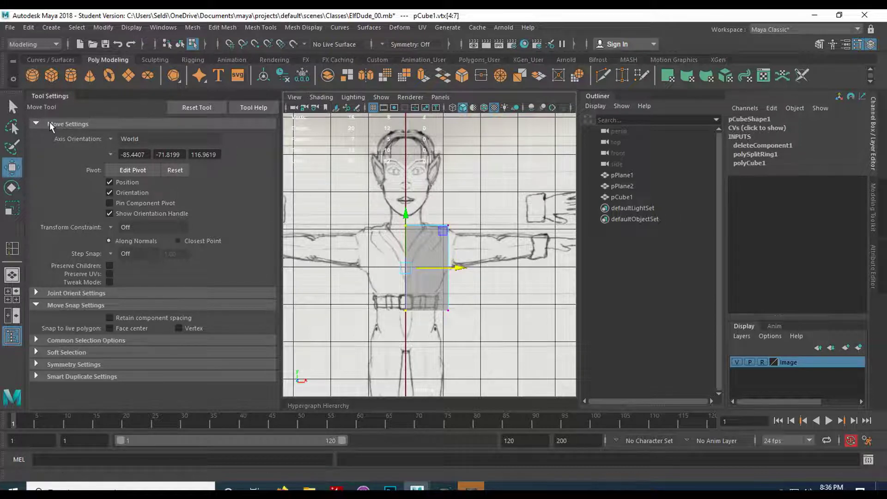
click(857, 44)
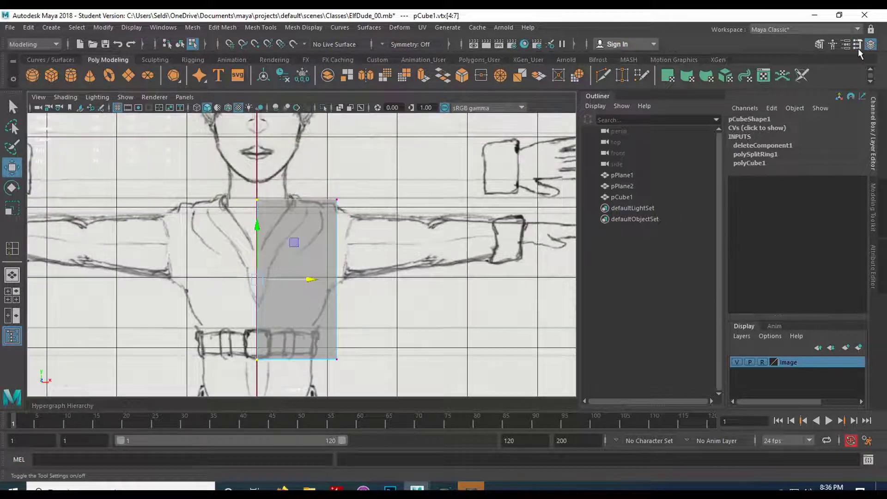
click(375, 249)
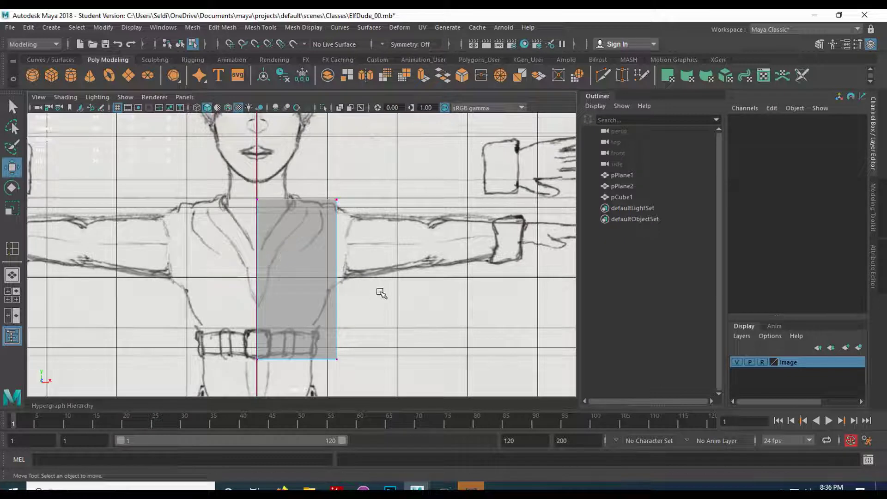
In the front view, move the half-cube's lower outer vertices down and inward to the elf's hip
mouse_move(380, 294)
alt+middle_down()
mouse_move(386, 166)
mouse_move(383, 261)
mouse_move(396, 198)
mouse_move(391, 257)
alt+middle_up()
scroll(385, 277, down, 1)
scroll(386, 277, down, 2)
drag(311, 291, 367, 337)
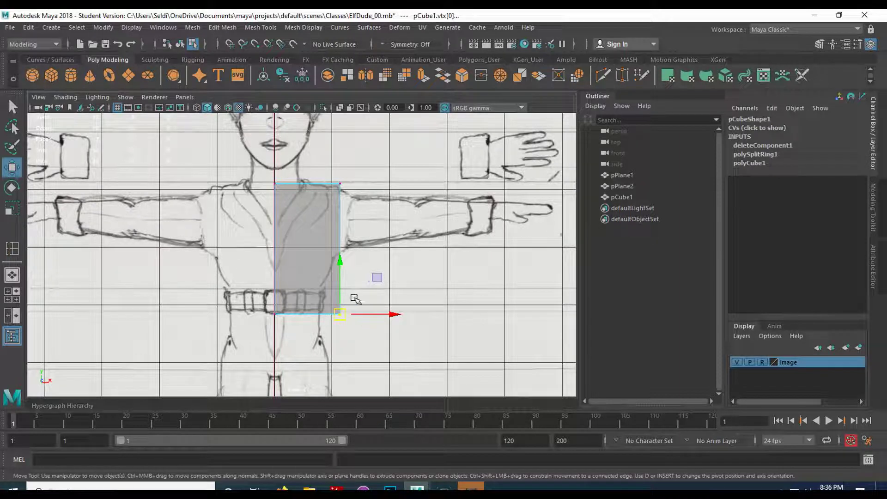
drag(344, 315, 286, 337)
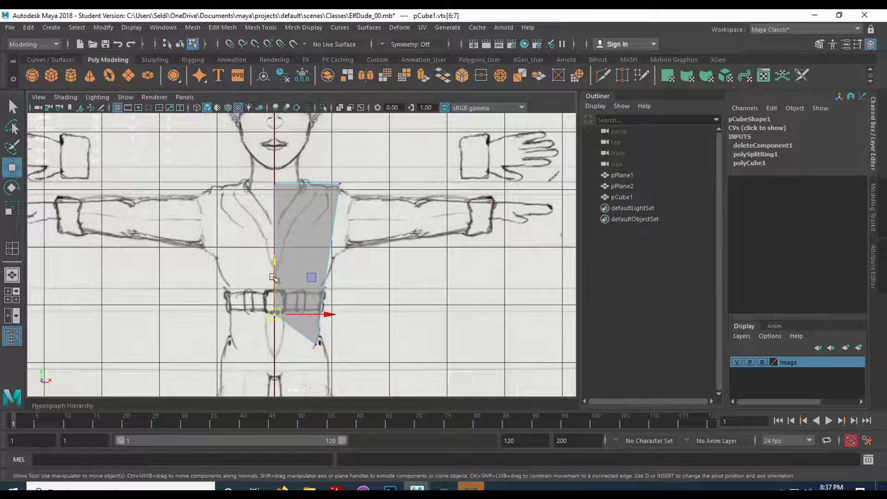
Move the half-cube's lower centre vertices straight down along Y to the crotch, keeping them on the centre line
drag(274, 318, 239, 312)
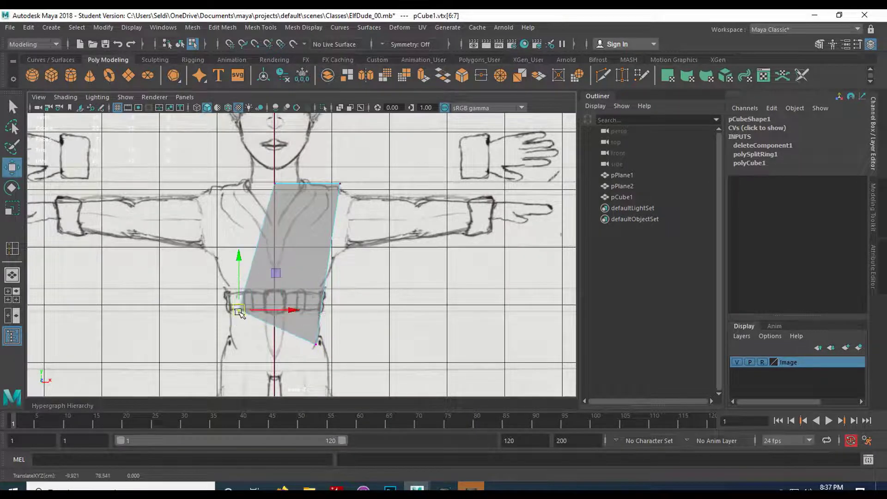
key(ctrl+z)
drag(276, 261, 271, 326)
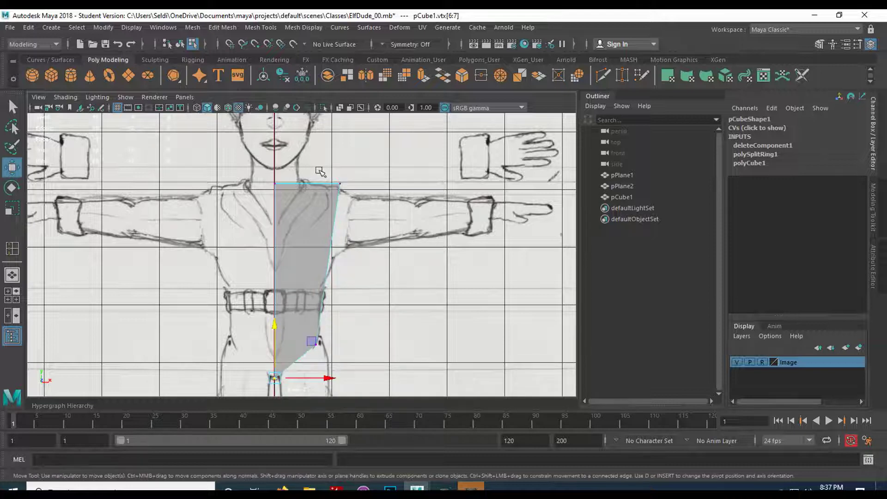
Lower the half-cube's upper outer vertices slightly along Y to follow the shoulder slope and clear the selection
drag(360, 211, 358, 211)
drag(340, 131, 340, 137)
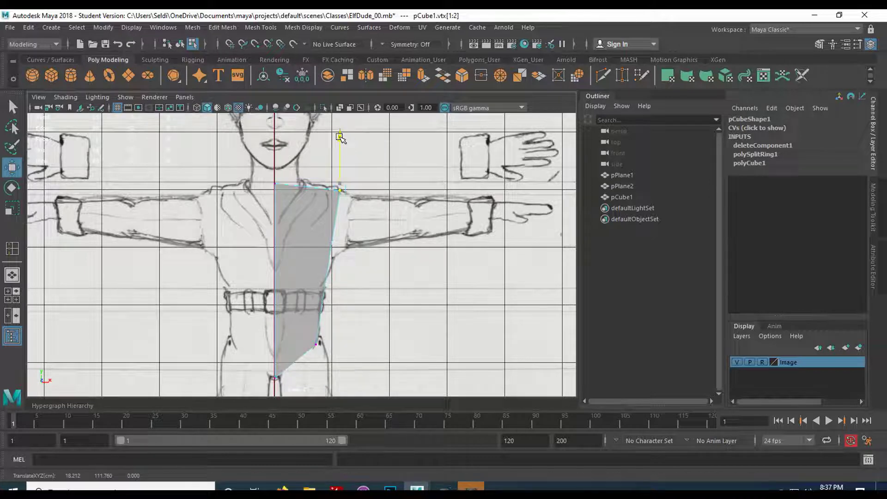
click(258, 177)
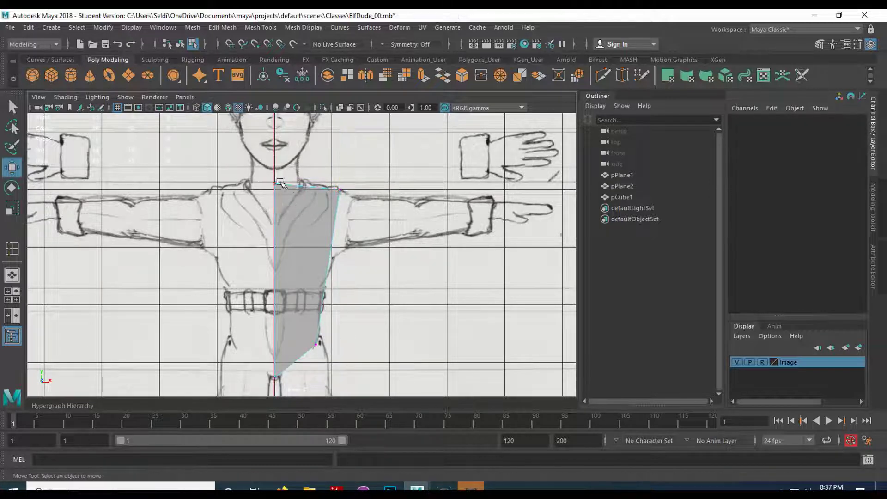
In the side view, move the half-cube's upper front and upper back vertices inward along Z to the base of the neck
key(space)
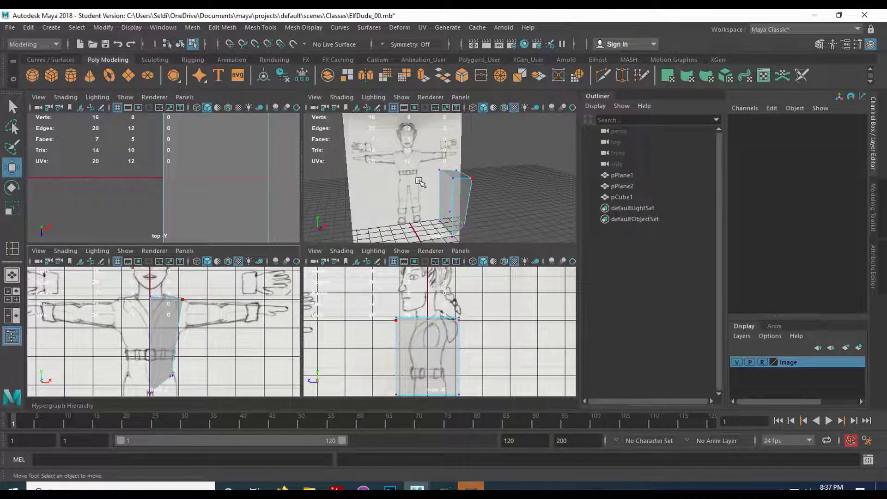
key(space)
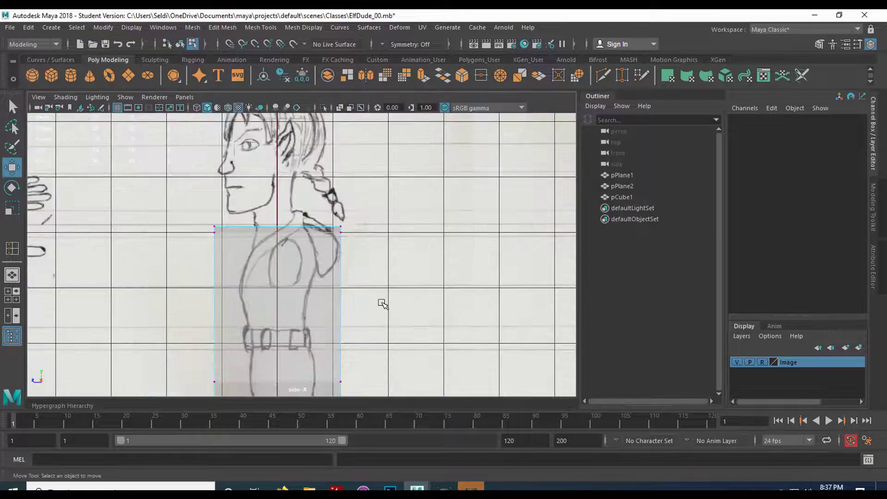
alt+middle_drag(376, 331, 382, 264)
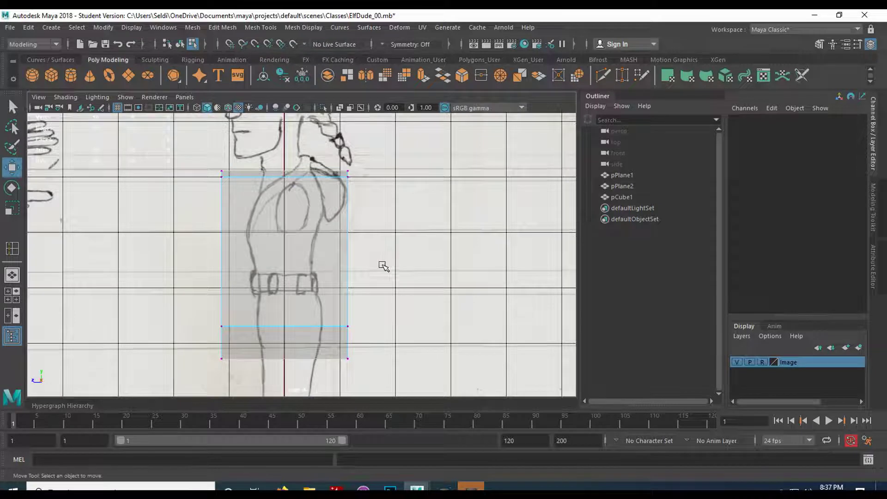
drag(207, 157, 246, 199)
click(167, 174)
drag(169, 175, 209, 176)
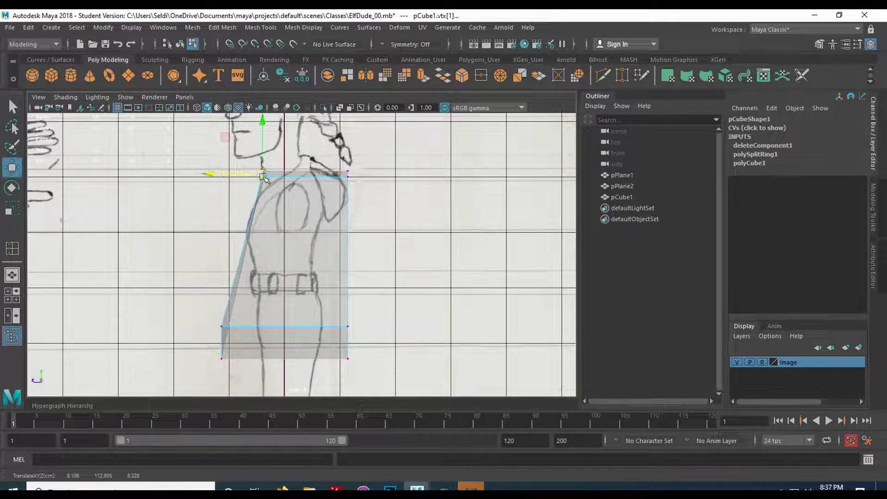
drag(395, 204, 398, 204)
drag(292, 172, 257, 172)
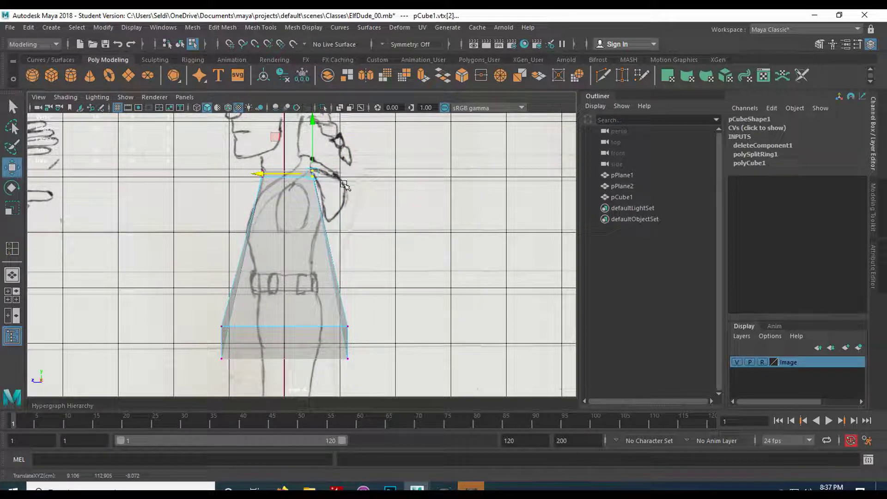
click(183, 293)
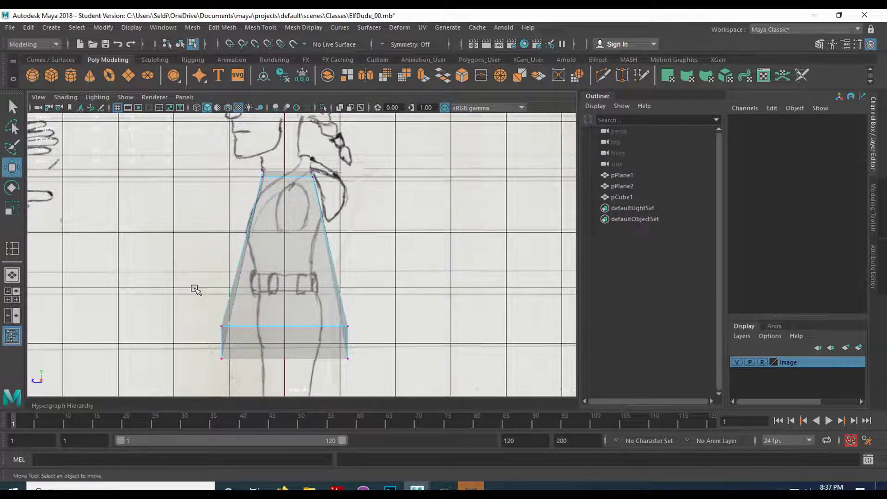
Move the lower front and lower back vertices inward along Z to the hip outline in the side view
drag(254, 380, 204, 344)
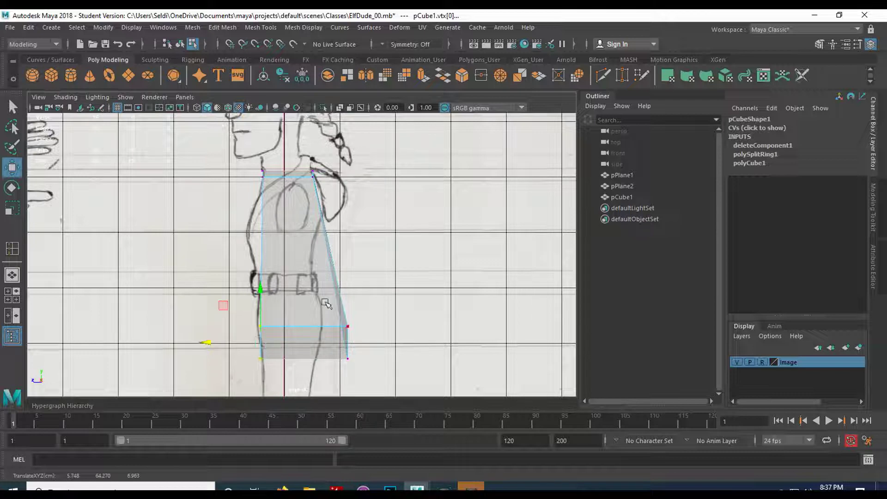
drag(338, 314, 386, 380)
drag(294, 342, 269, 338)
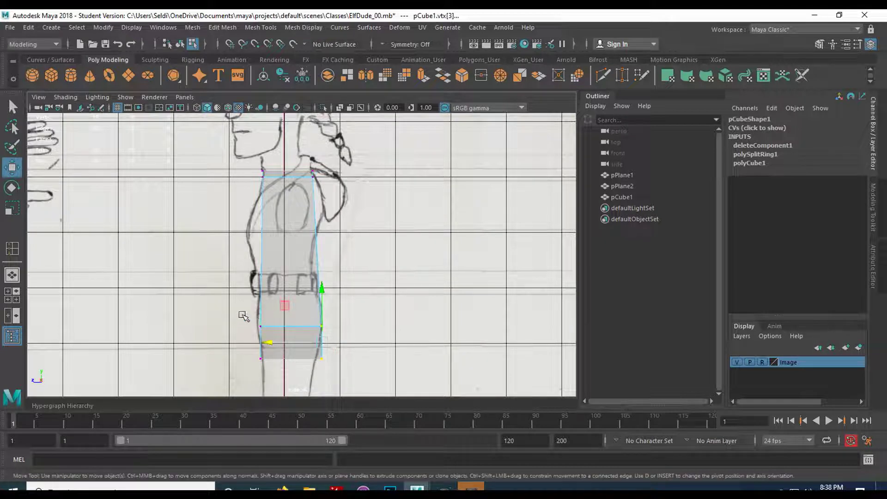
click(250, 331)
Refine the side-view hips: move the front hip vertex out to the sketch line and the bottom front and back vertices inward
scroll(252, 336, up, 5)
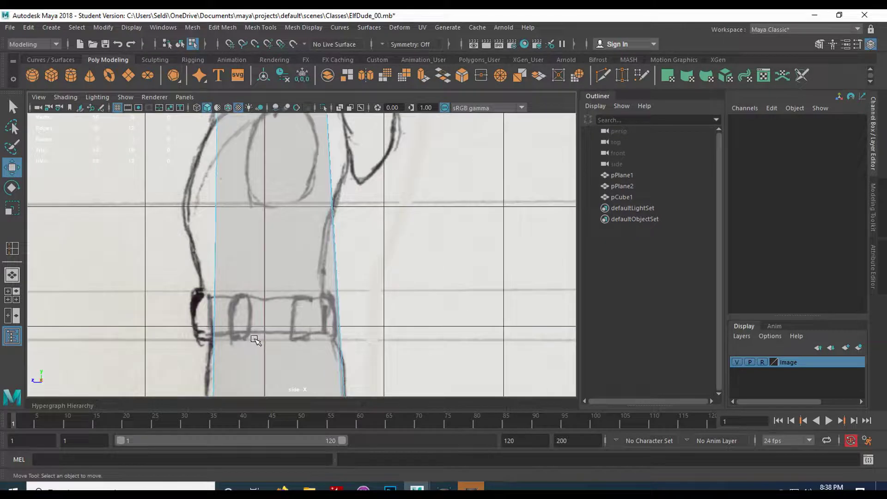
alt+middle_drag(266, 341, 280, 217)
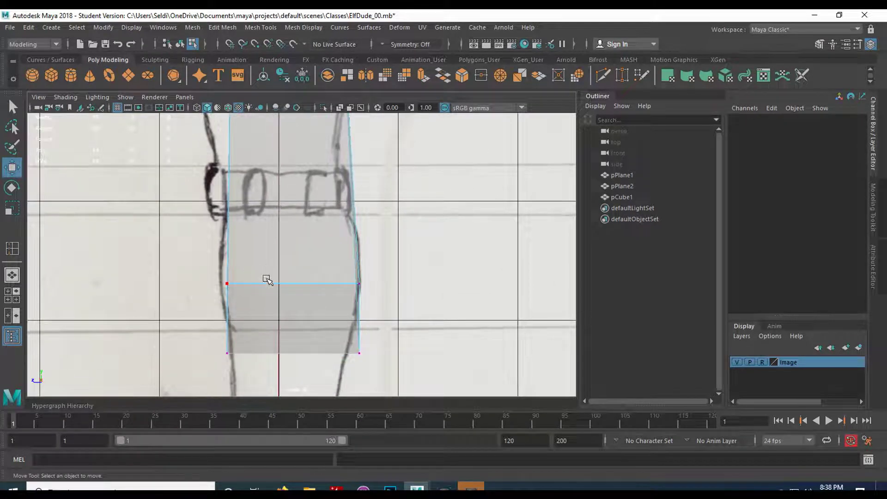
drag(216, 256, 261, 307)
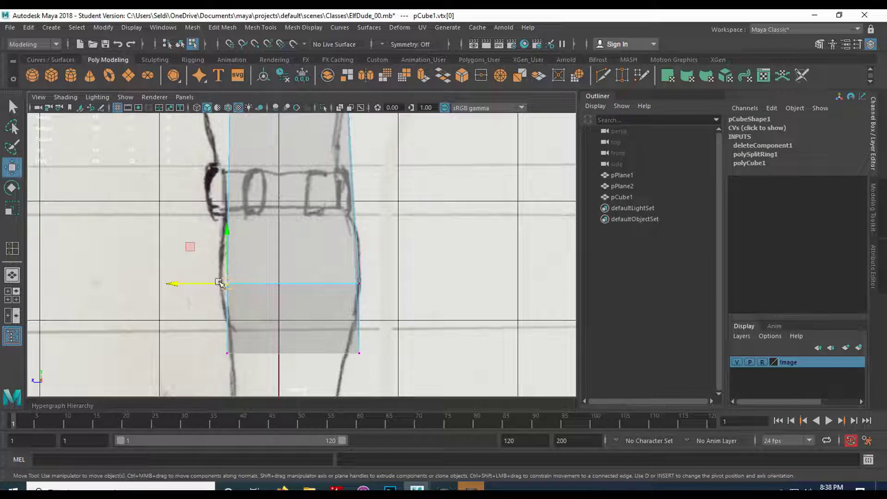
drag(172, 283, 163, 283)
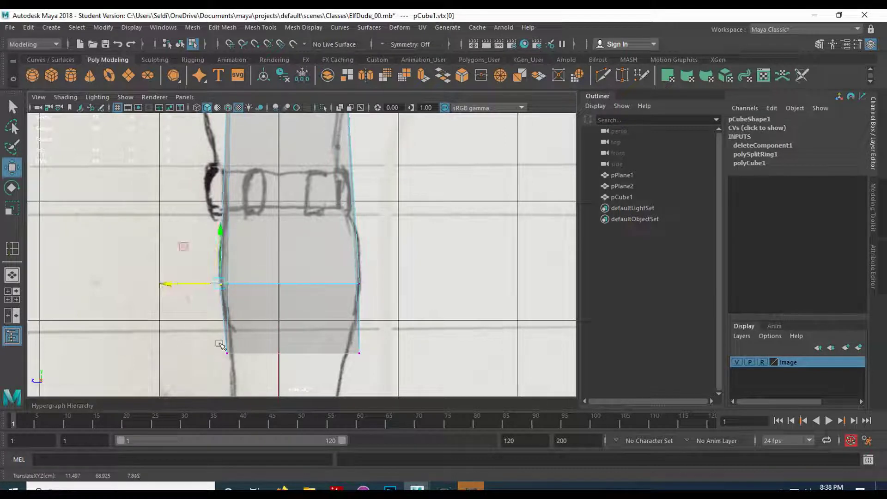
drag(193, 326, 267, 360)
drag(170, 354, 176, 355)
drag(343, 331, 401, 370)
drag(306, 355, 294, 352)
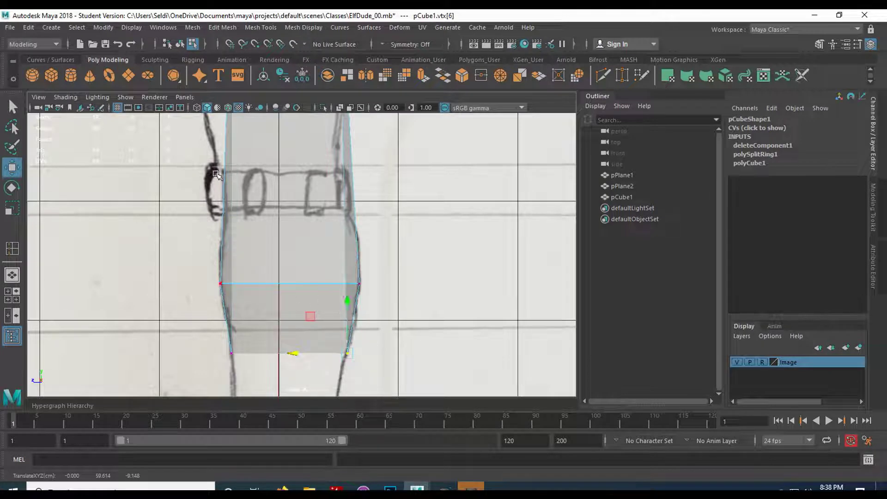
Examine the tapered half-torso block from several angles in the perspective view
key(space)
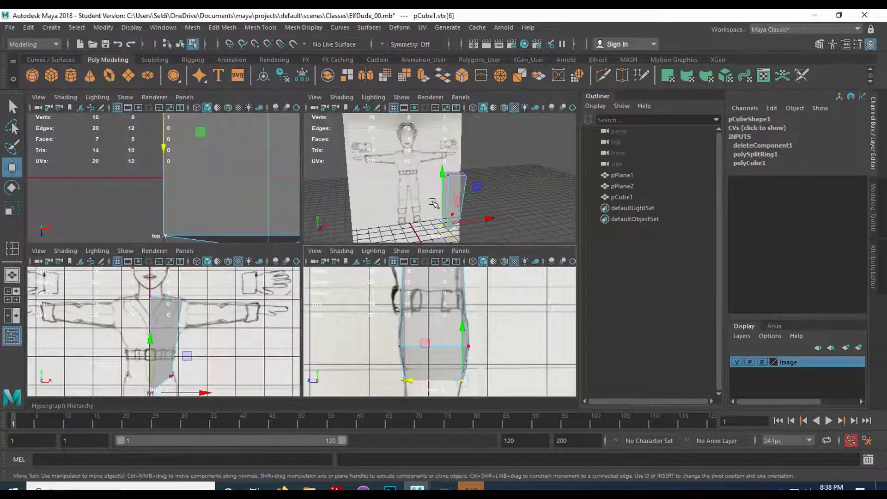
key(space)
alt+middle_drag(414, 316, 395, 279)
scroll(394, 279, up, 4)
alt+drag(395, 273, 453, 246)
key(f)
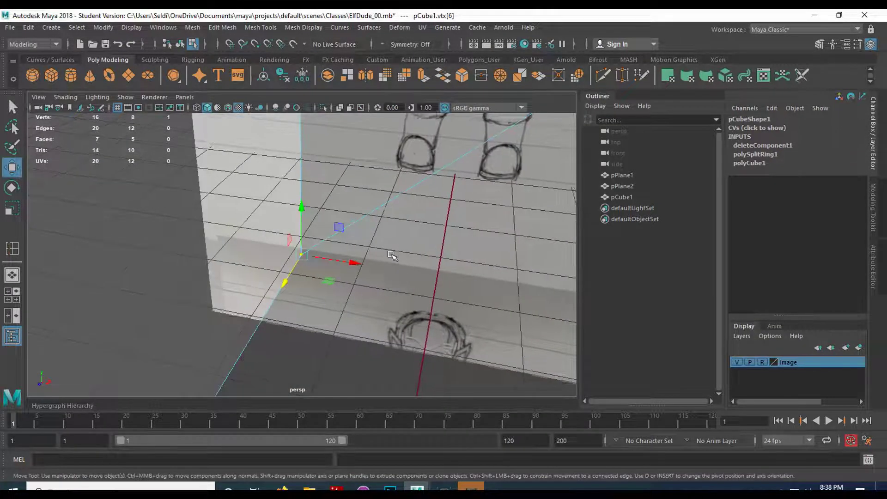
scroll(390, 256, down, 6)
scroll(390, 256, up, 3)
alt+middle_drag(391, 255, 383, 295)
scroll(384, 296, up, 4)
mouse_move(384, 296)
alt+mouse_down()
mouse_move(249, 271)
mouse_move(406, 273)
mouse_move(367, 277)
mouse_move(373, 285)
mouse_move(390, 268)
alt+mouse_up()
scroll(375, 286, down, 3)
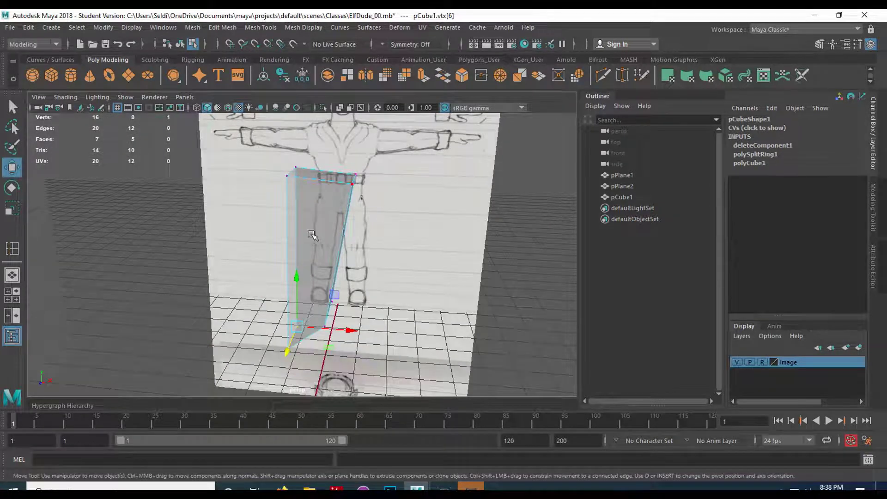
In the front view, insert an edge loop across the torso at armpit height with the Insert Edge Loop tool
key(space)
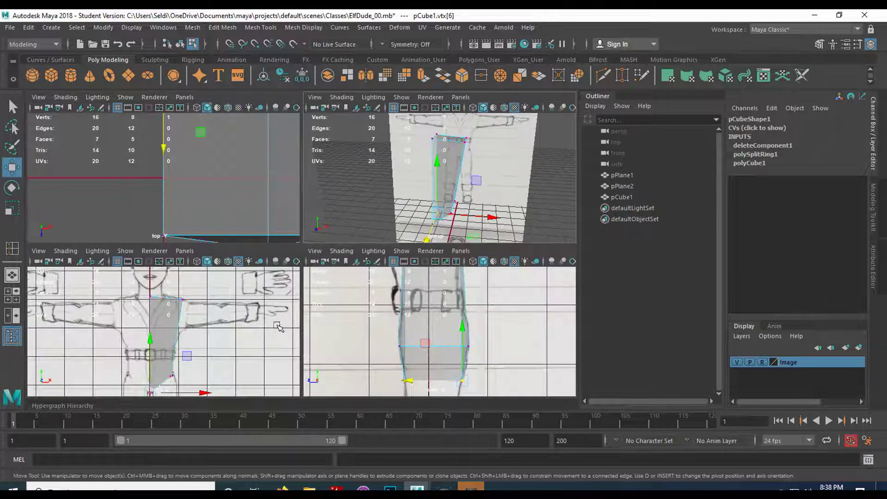
key(space)
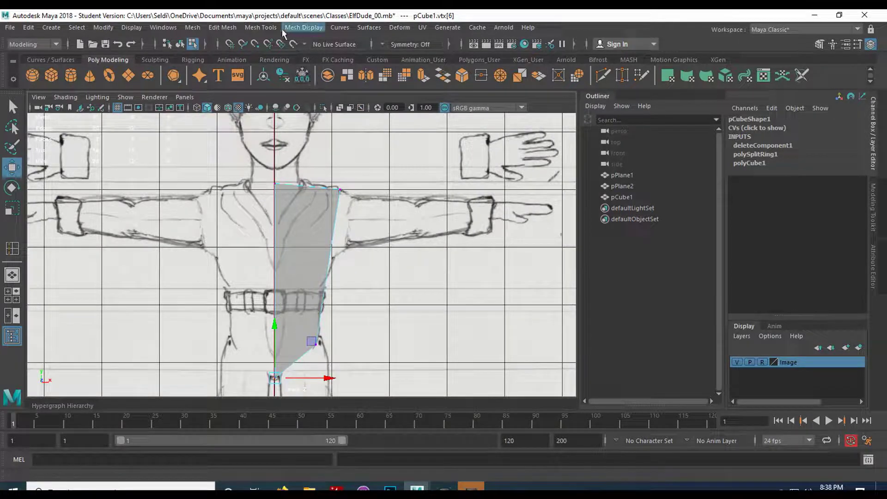
click(254, 27)
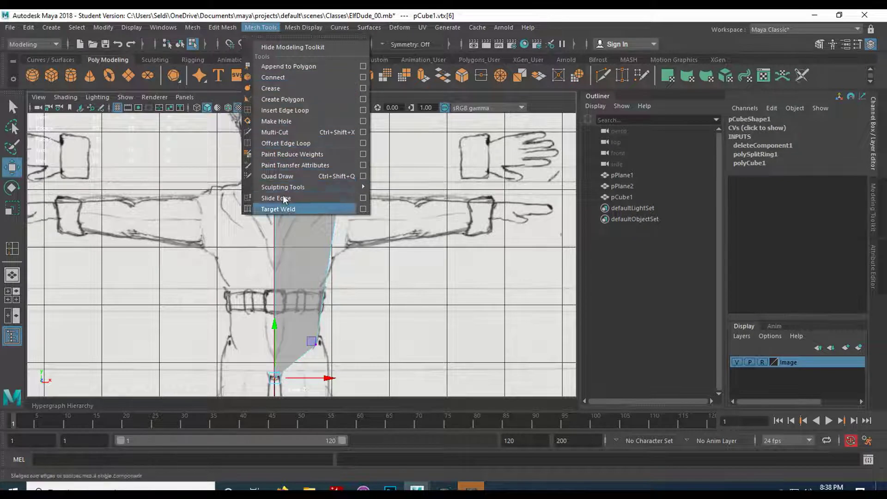
click(278, 109)
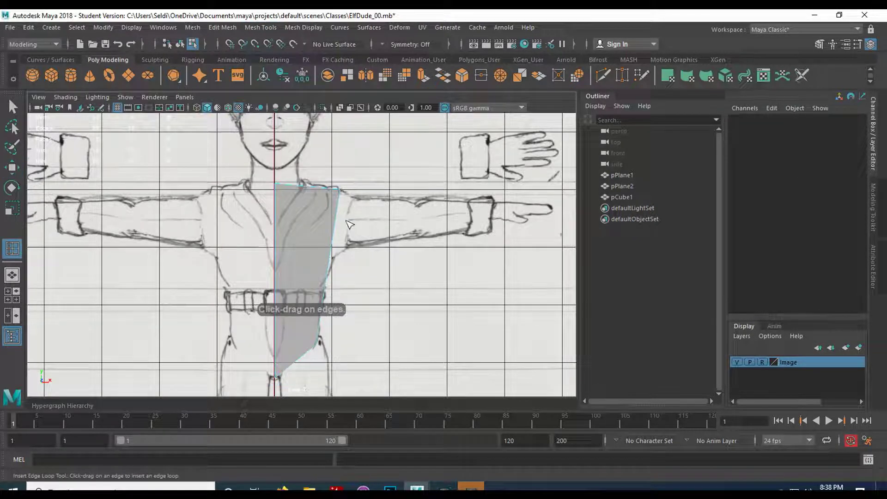
click(303, 218)
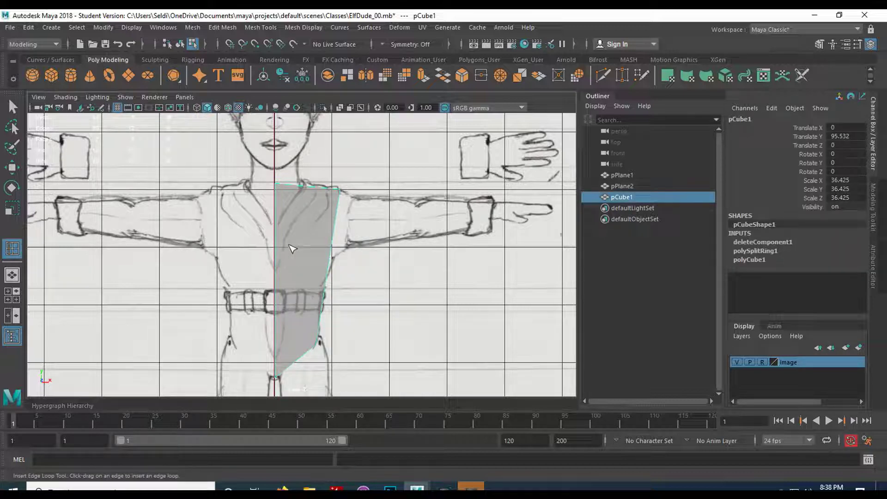
click(330, 255)
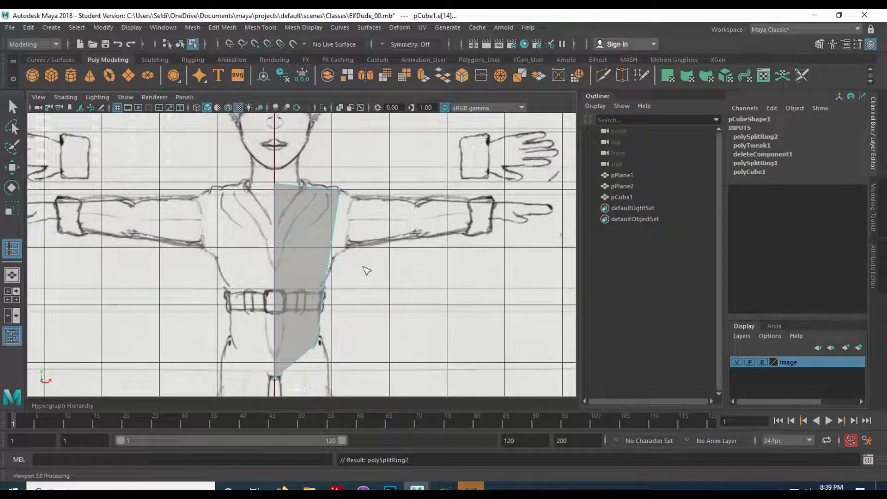
key(q)
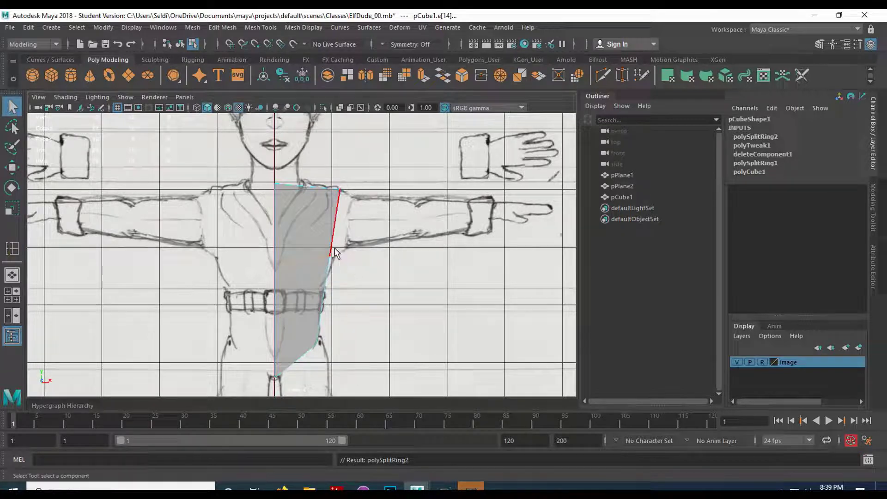
Move the new edge loop's outer vertices outward along X toward the armpit
right_drag(315, 176, 259, 181)
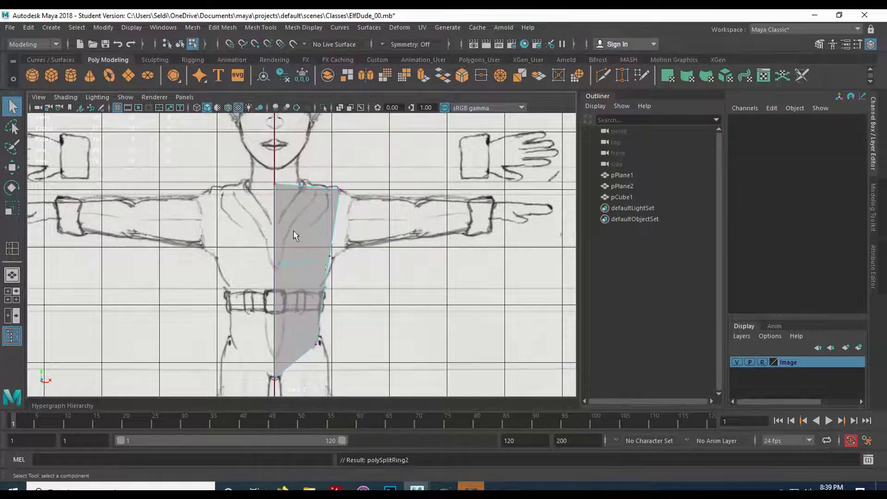
drag(313, 235, 341, 270)
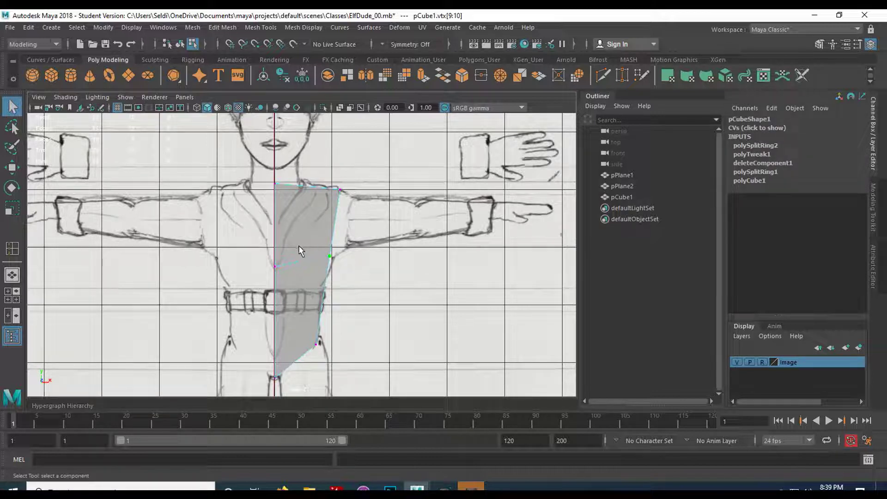
right_drag(321, 244, 263, 171)
key(w)
drag(379, 257, 384, 256)
Align the outer shoulder and armpit vertices vertically by scaling them flat along X, and move them outward to the sleeve seam
drag(323, 170, 355, 286)
scroll(367, 260, up, 1)
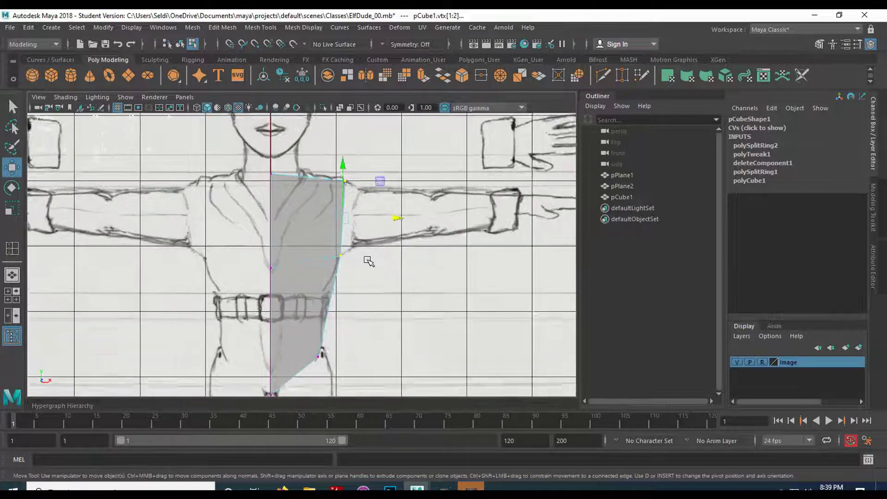
scroll(368, 260, up, 1)
scroll(387, 256, up, 3)
alt+middle_drag(393, 241, 343, 294)
drag(382, 249, 380, 246)
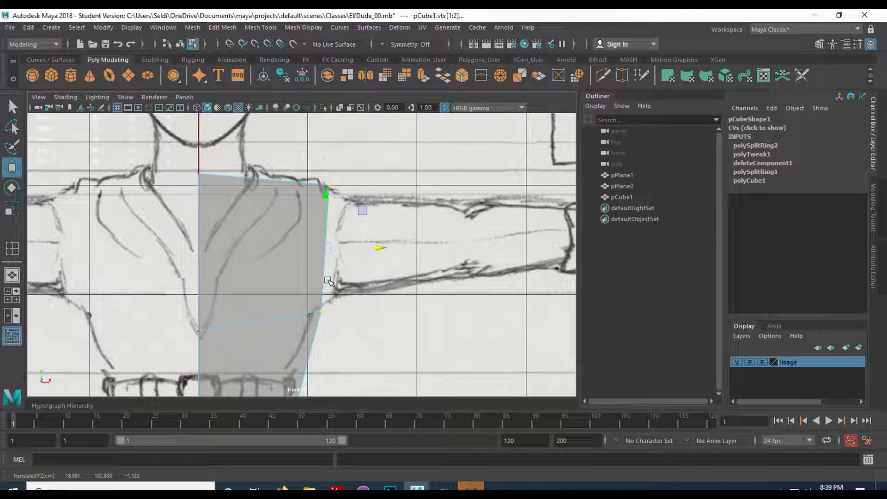
key(r)
drag(375, 248, 327, 253)
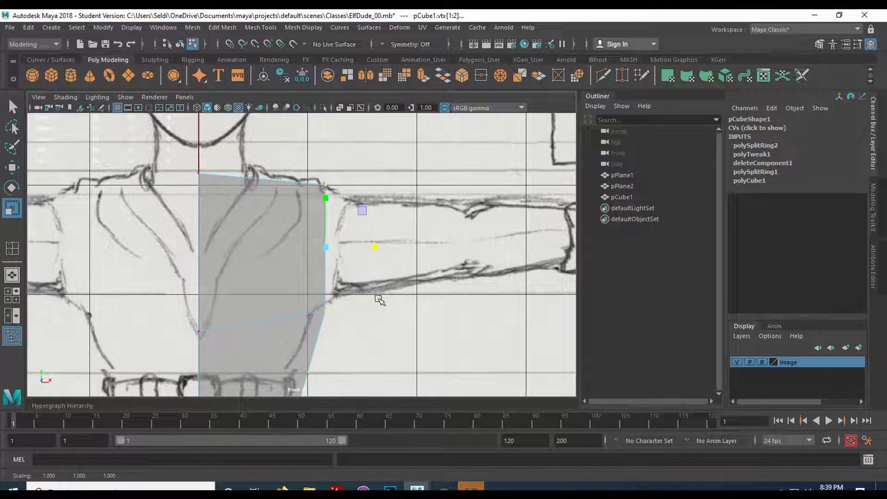
key(w)
drag(371, 248, 382, 247)
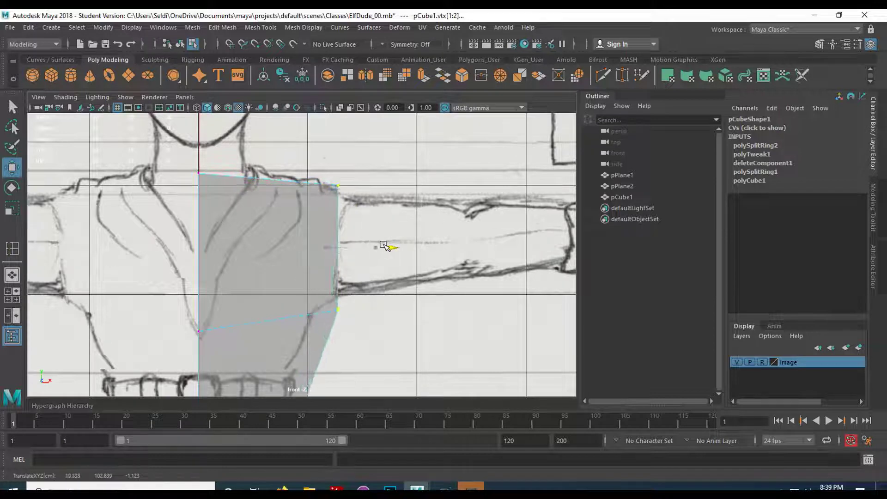
In the side view, move the armpit loop's front vertices forward along Z to the chest outline
scroll(349, 307, down, 2)
mouse_move(344, 334)
alt+middle_down()
mouse_move(347, 231)
mouse_move(341, 248)
alt+middle_up()
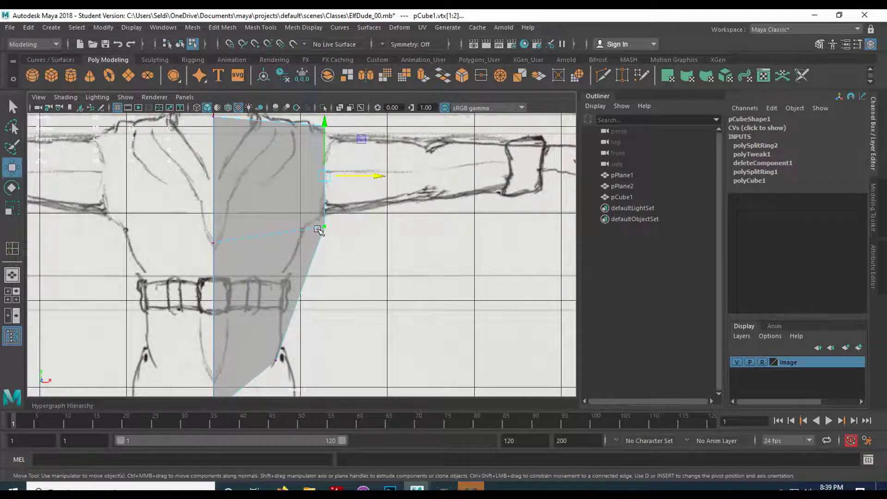
key(space)
key(space)
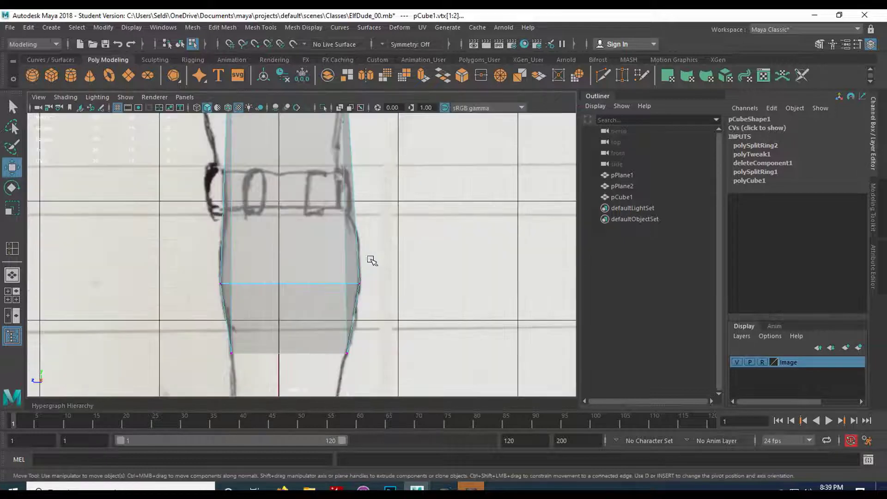
alt+middle_drag(280, 199, 306, 306)
mouse_move(293, 237)
alt+middle_down()
mouse_move(308, 309)
mouse_move(303, 349)
alt+middle_up()
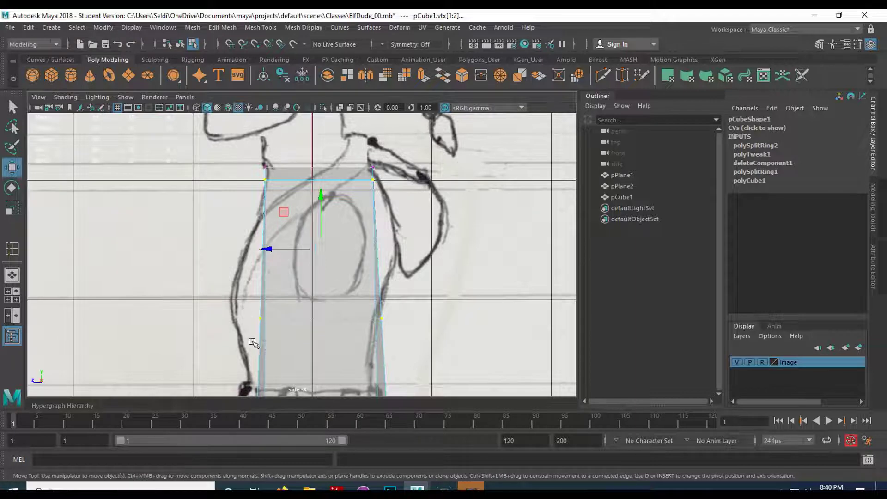
drag(254, 317, 287, 353)
drag(225, 329, 198, 329)
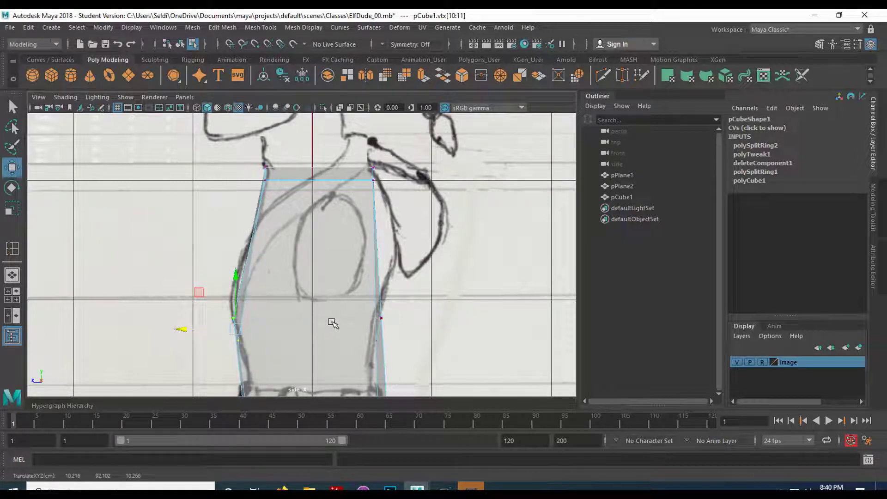
mouse_move(434, 344)
alt+middle_down()
mouse_move(421, 206)
mouse_move(416, 250)
alt+middle_up()
alt+middle_drag(313, 196, 291, 251)
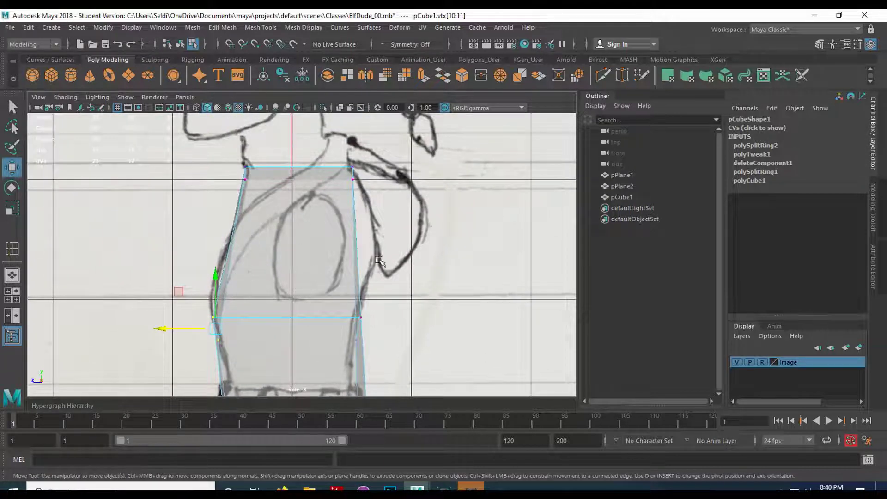
In the front view, insert an edge loop across the upper chest between the shoulders and the armpit loop
key(space)
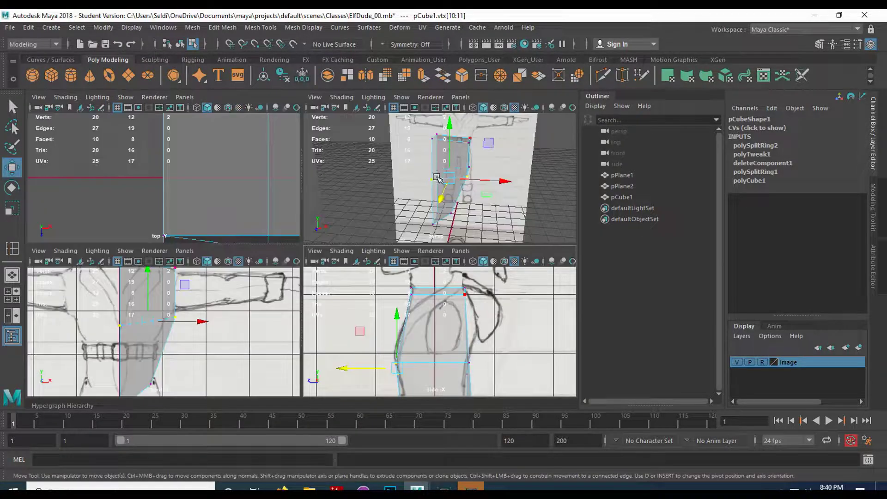
key(space)
alt+drag(432, 192, 241, 211)
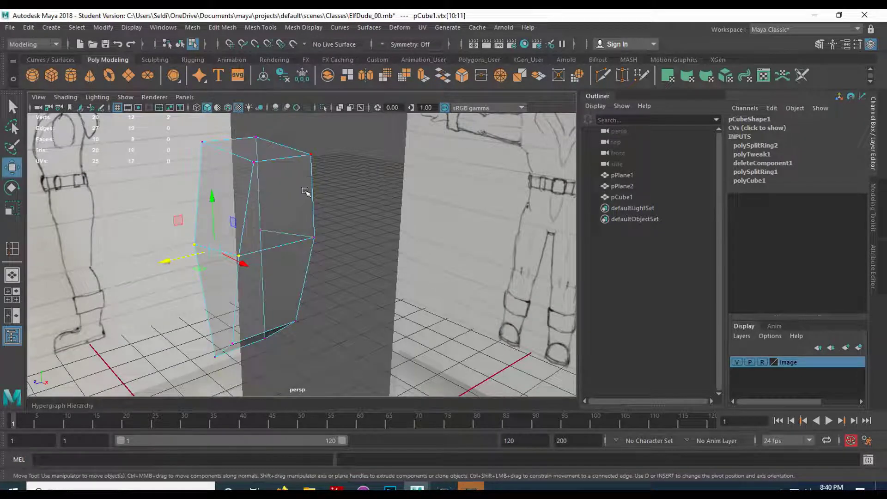
key(space)
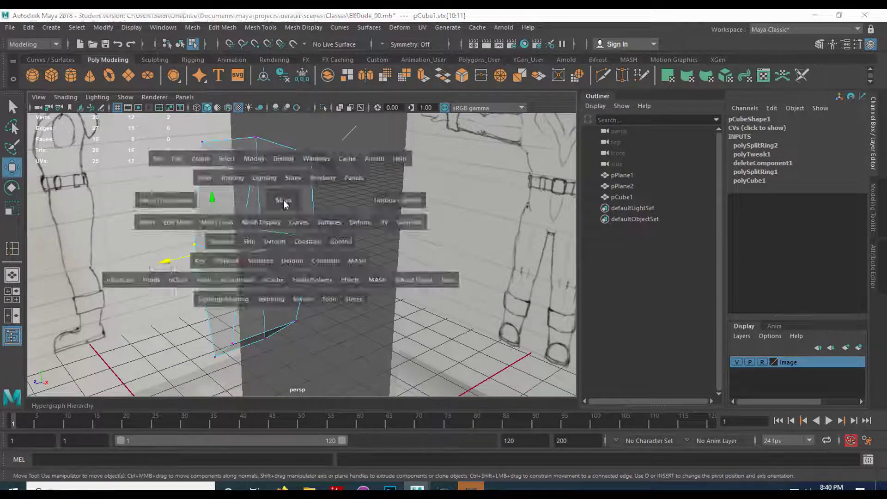
key(space)
key(space)
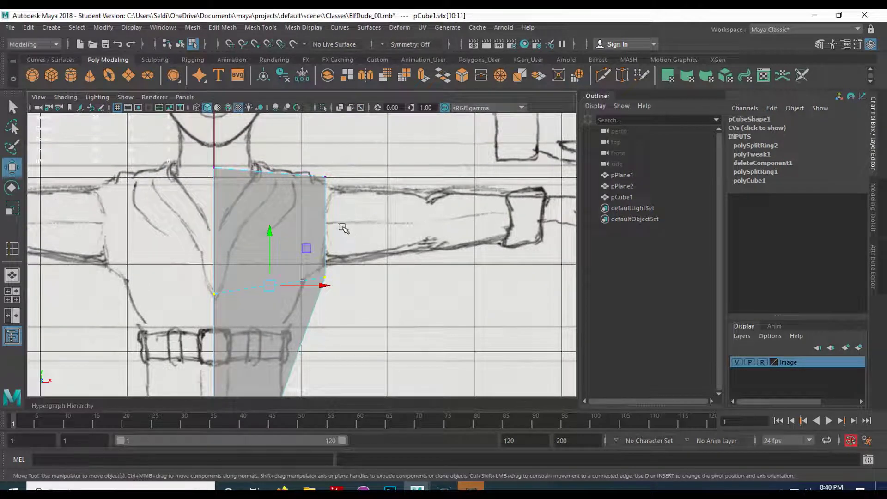
key(y)
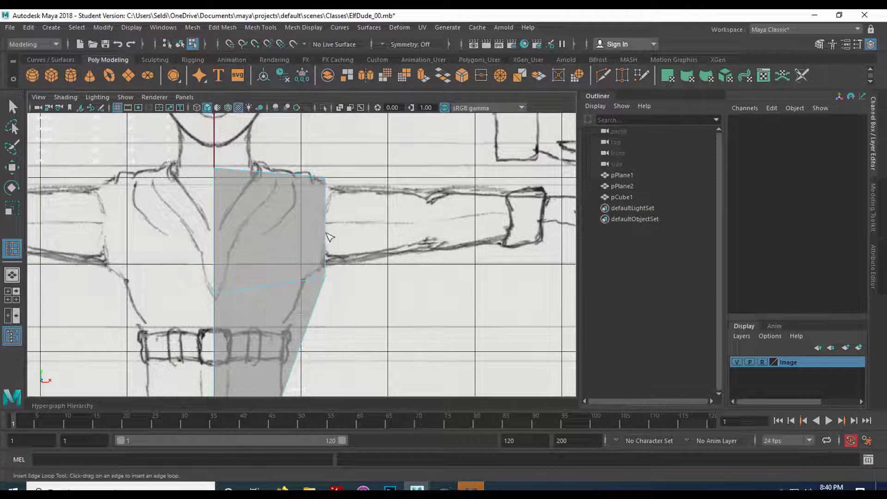
click(10, 251)
click(327, 231)
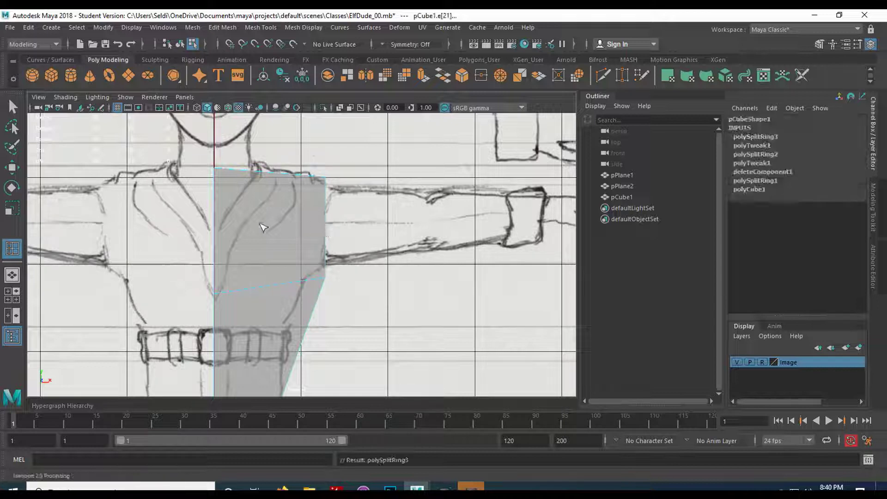
scroll(386, 237, down, 3)
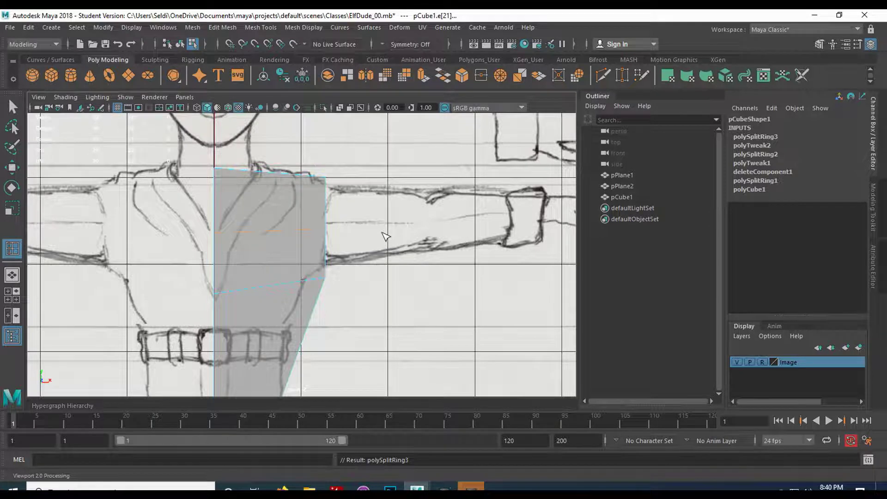
In the side view, move the new chest loop's back vertices backward along Z to the upper-back outline
key(space)
key(space)
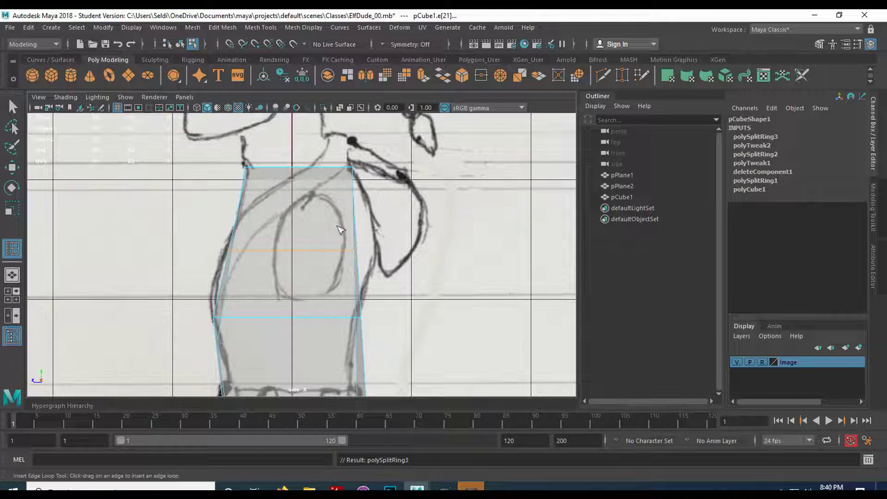
key(q)
right_drag(337, 226, 294, 193)
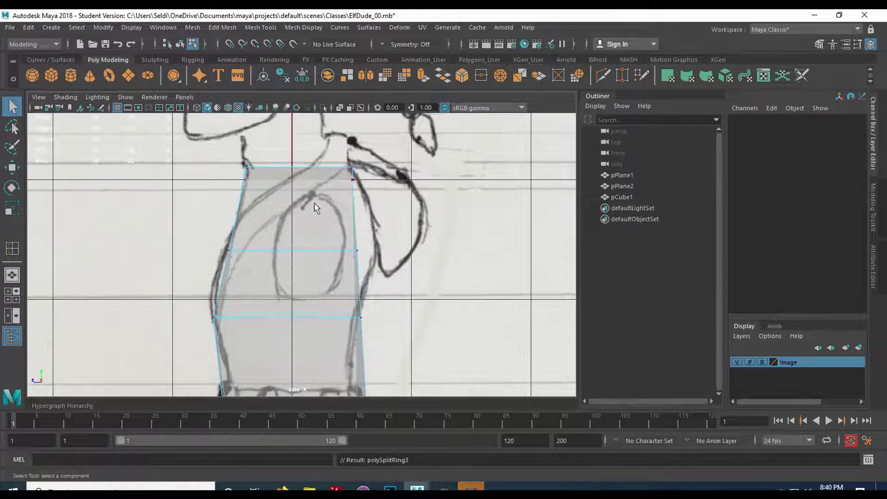
click(383, 284)
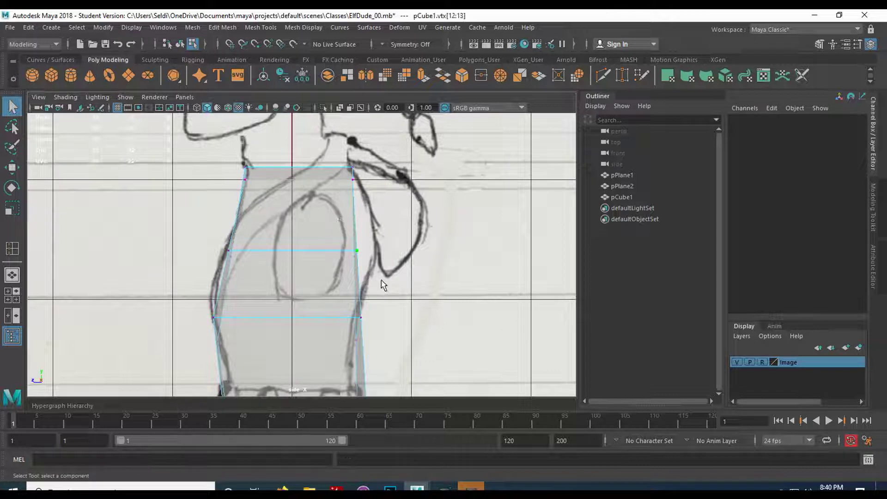
key(w)
drag(307, 253, 326, 253)
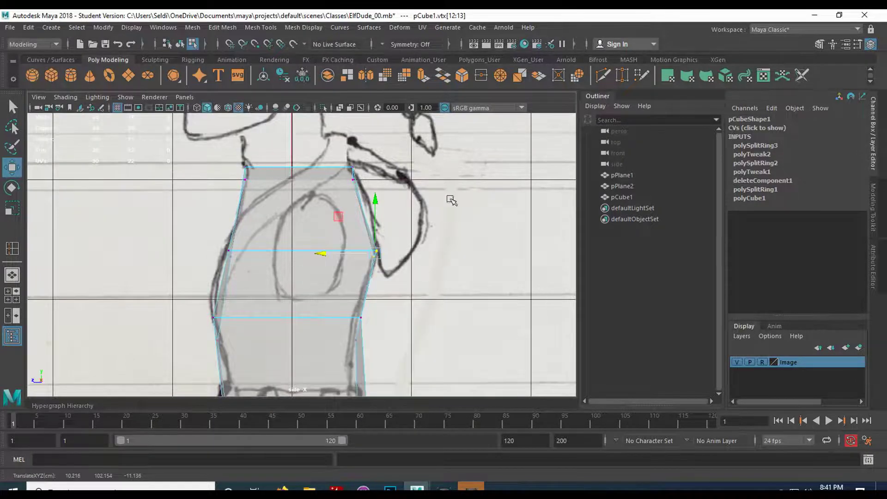
key(space)
key(space)
mouse_move(378, 220)
alt+mouse_down()
mouse_move(283, 217)
mouse_move(388, 216)
alt+mouse_up()
alt+drag(406, 217, 384, 228)
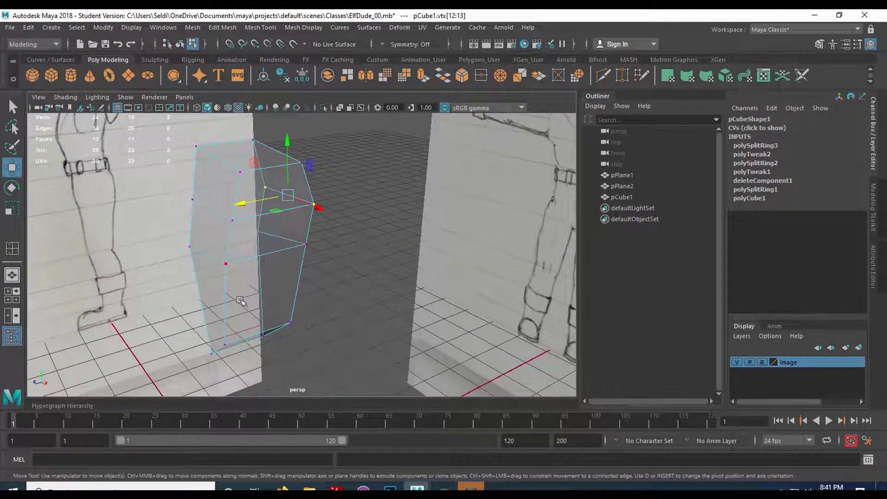
In the front view, raise the outer armpit vertices along Y to the underside of the sleeve
key(space)
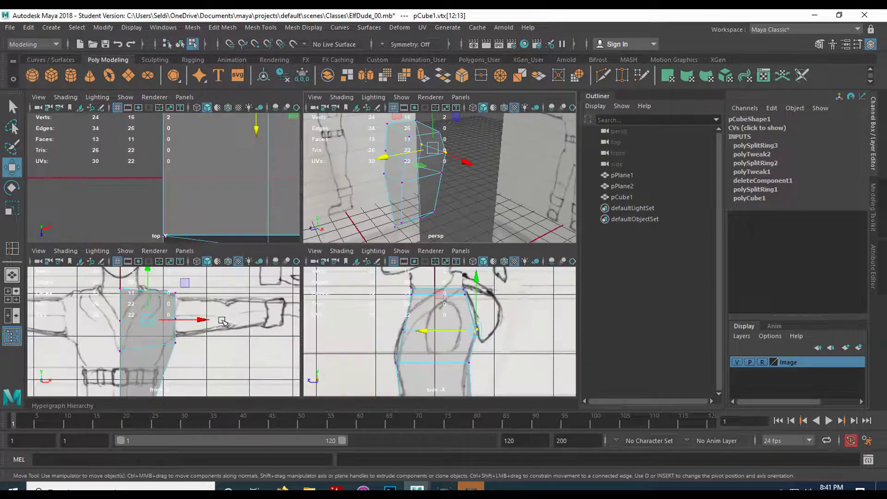
key(space)
alt+middle_drag(343, 366, 360, 283)
scroll(354, 245, up, 2)
alt+middle_drag(359, 220, 356, 282)
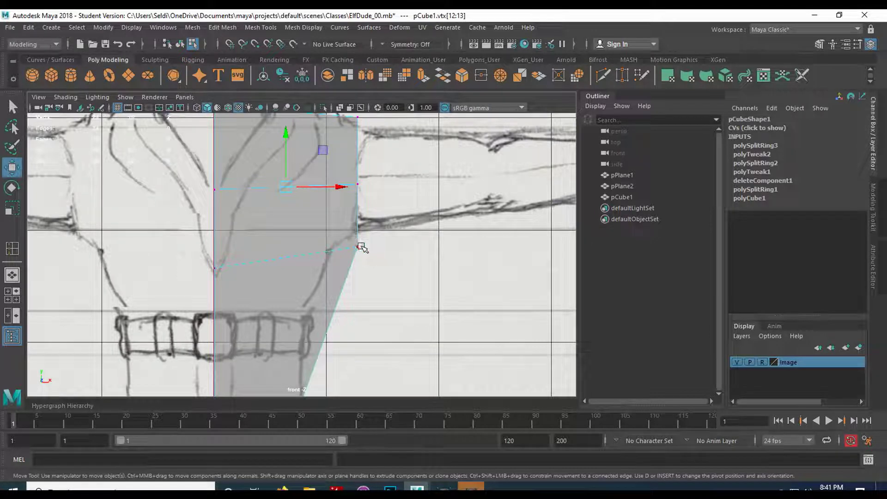
drag(346, 234, 385, 247)
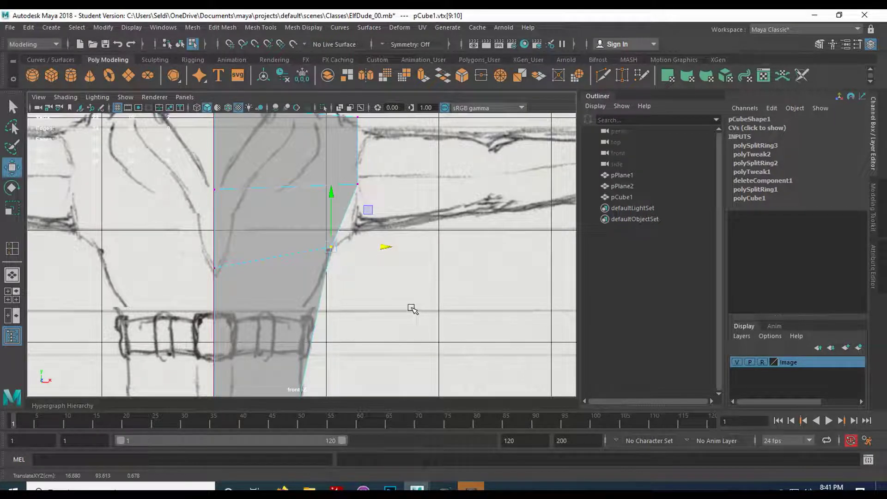
key(ctrl+z)
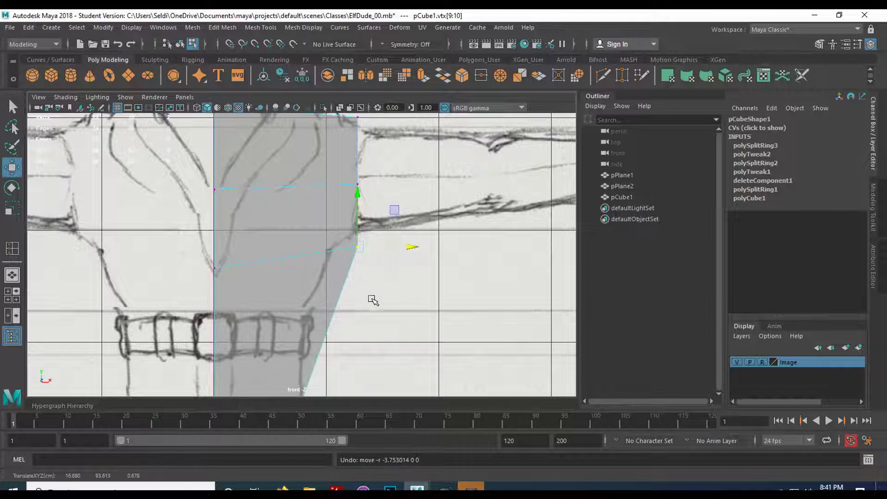
alt+middle_drag(364, 289, 388, 297)
drag(381, 197, 379, 181)
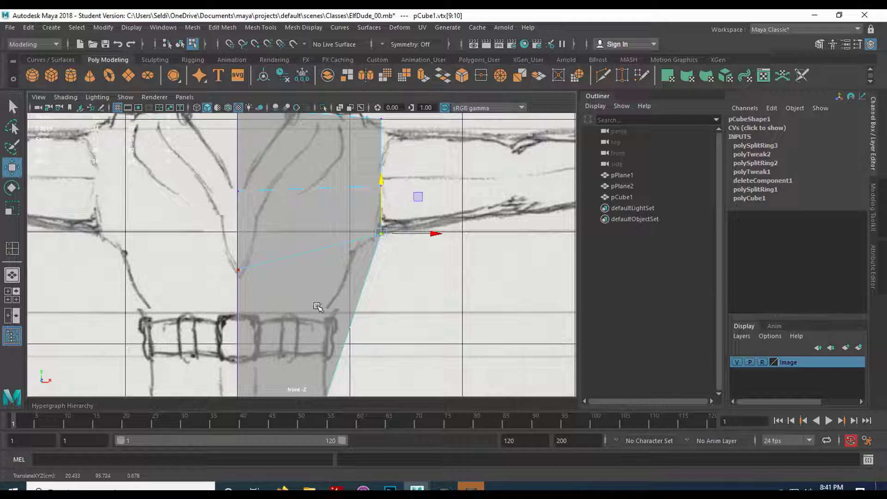
Insert an edge loop near the waist and move its outer vertices inward and down to the belt's upper corner
key(g)
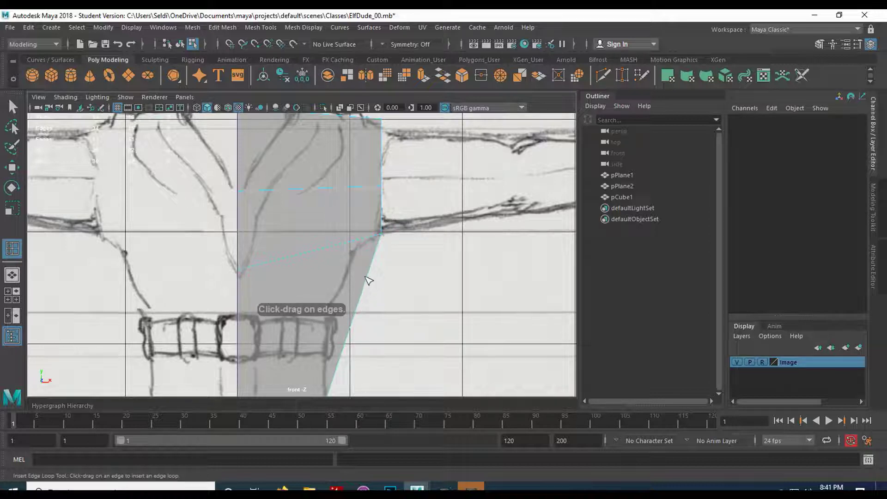
click(365, 302)
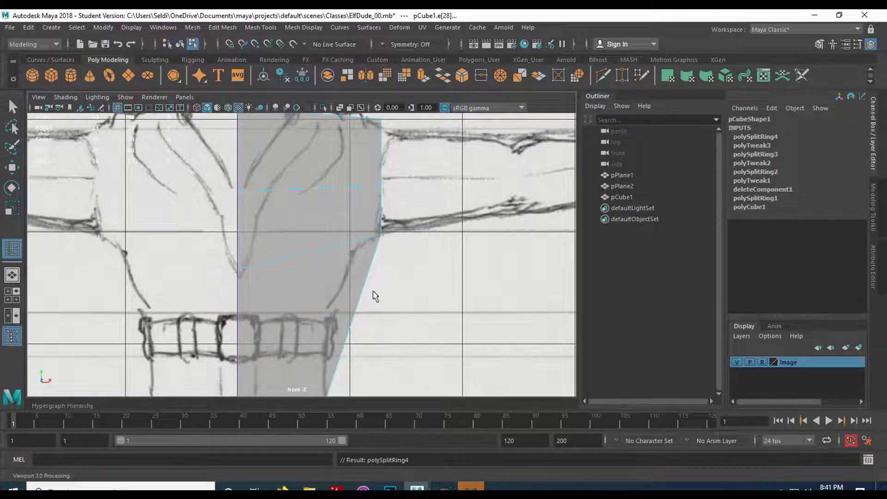
key(q)
right_drag(358, 287, 313, 177)
drag(342, 286, 380, 333)
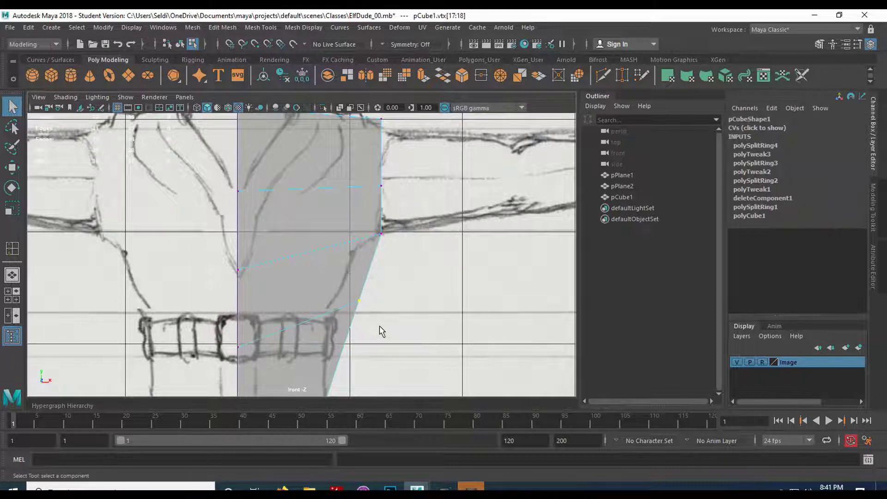
key(w)
drag(402, 301, 382, 300)
drag(333, 245, 333, 263)
Raise the waist loop's centre-line vertices along Y to the top of the belt, keeping them on the centre line
alt+middle_drag(385, 336, 374, 254)
drag(238, 243, 280, 297)
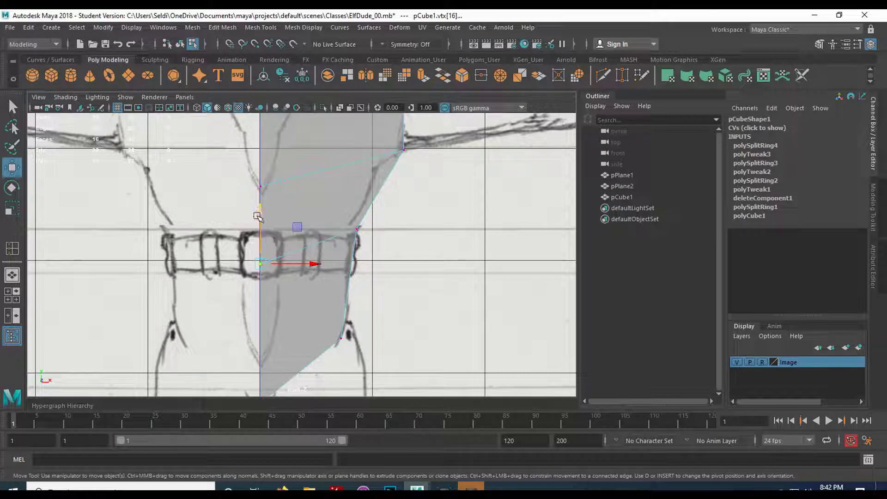
drag(307, 264, 271, 263)
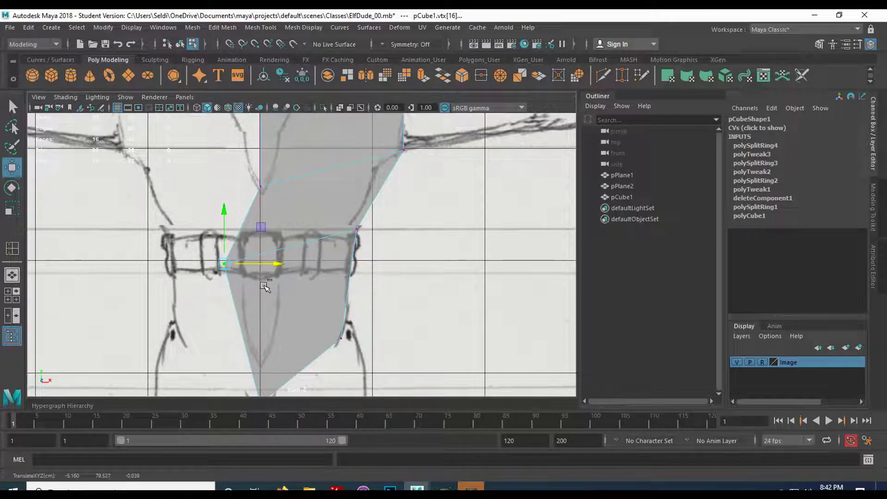
key(ctrl+z)
drag(261, 212, 259, 182)
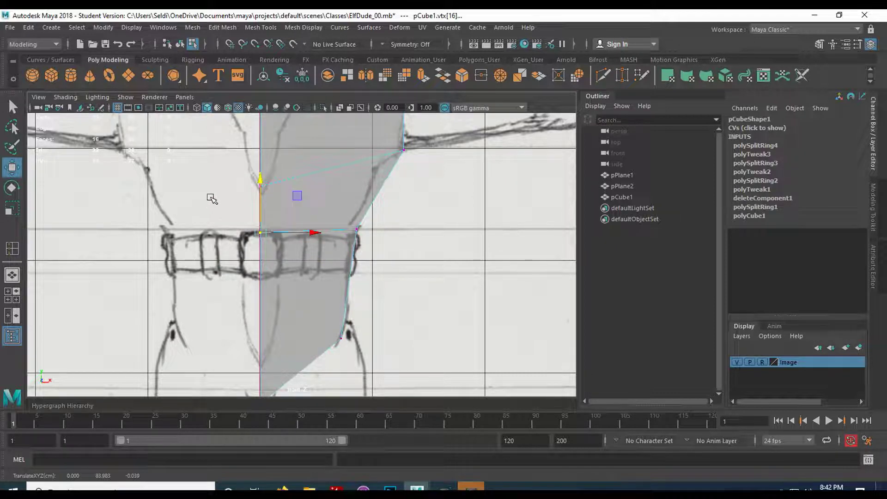
Select all of the waist loop's vertices and scale them flat along Y to level the loop
drag(212, 198, 408, 257)
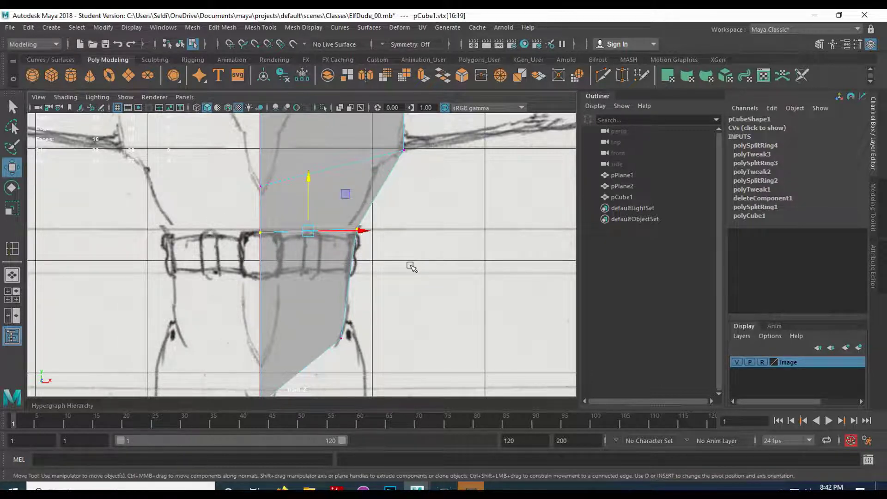
key(r)
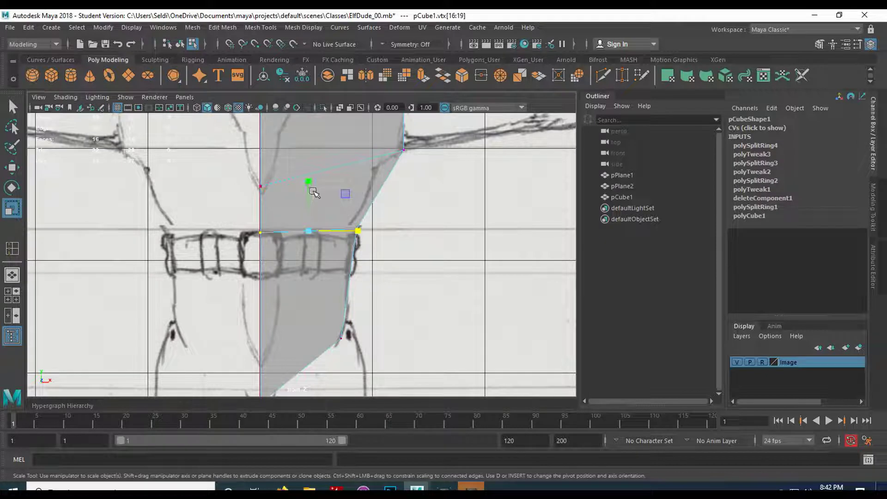
drag(309, 181, 315, 248)
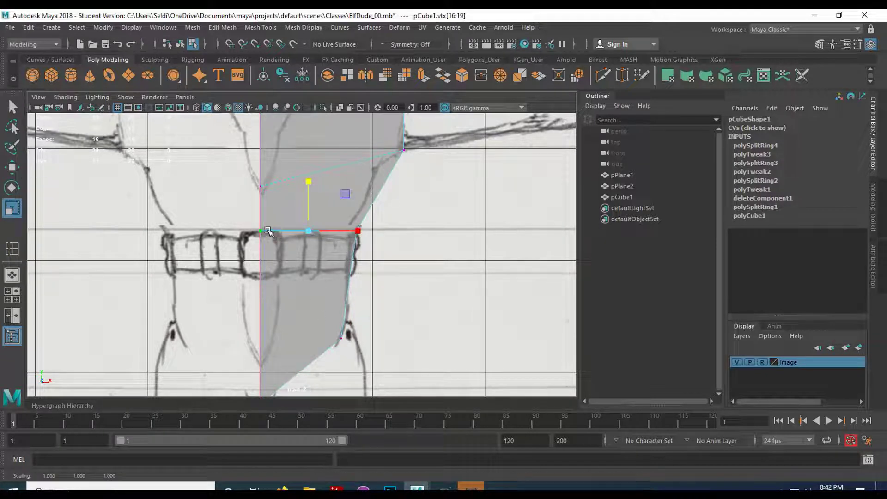
key(q)
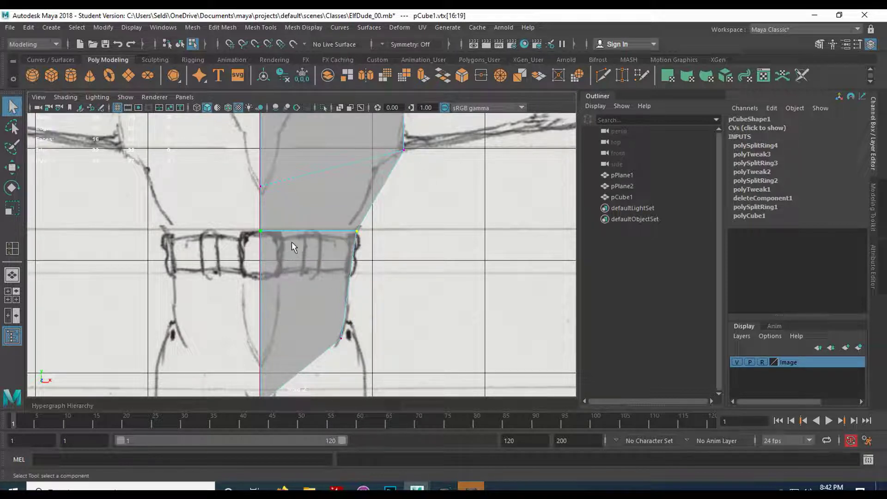
In the side view, shift the waist loop's front vertices forward and its back vertices inward along Z towards the belt outline
key(space)
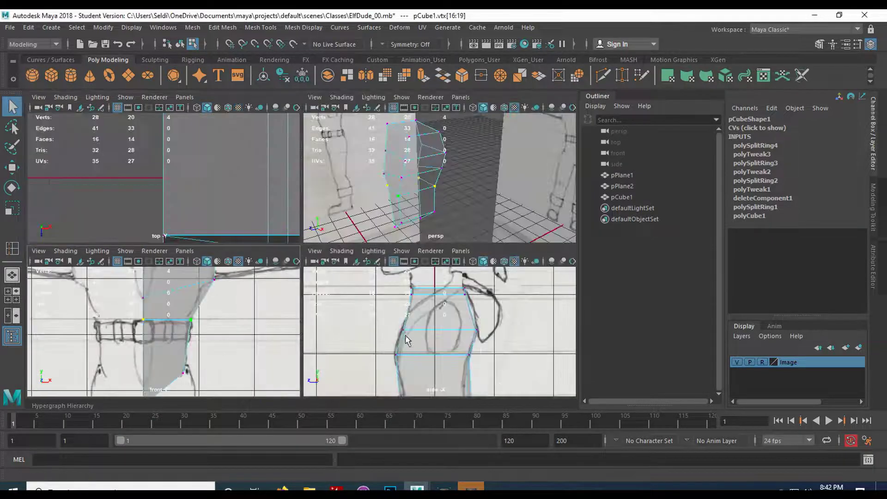
key(space)
alt+middle_drag(317, 315, 326, 203)
alt+middle_drag(328, 297, 334, 241)
scroll(333, 239, up, 3)
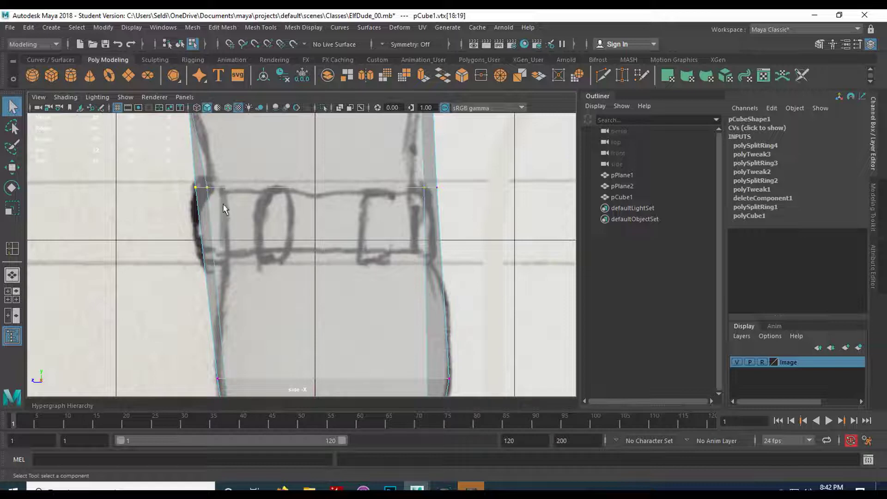
key(w)
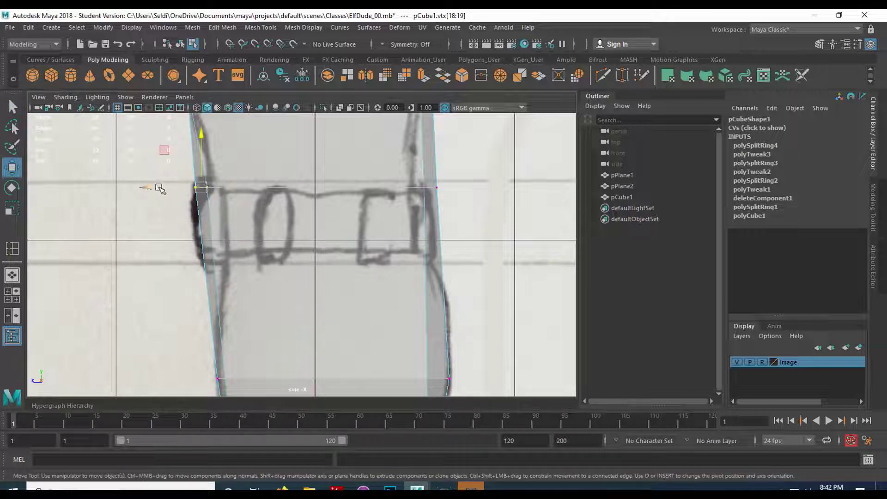
drag(158, 187, 146, 187)
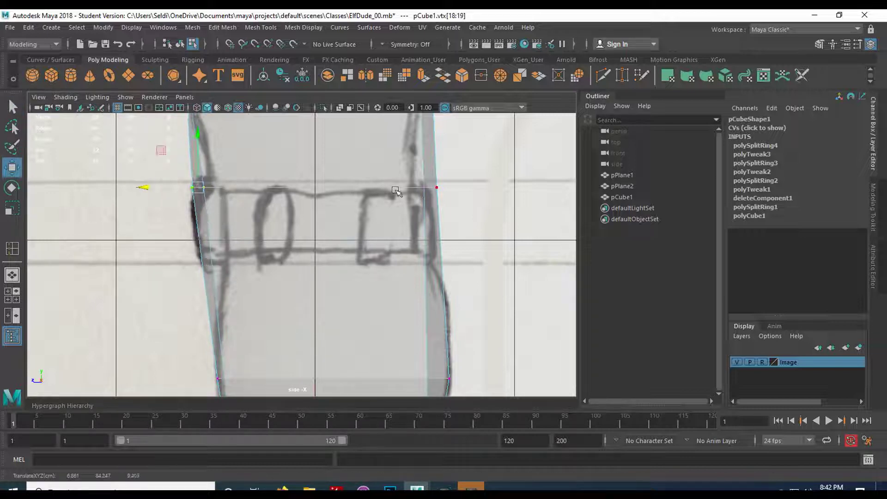
drag(407, 175, 404, 194)
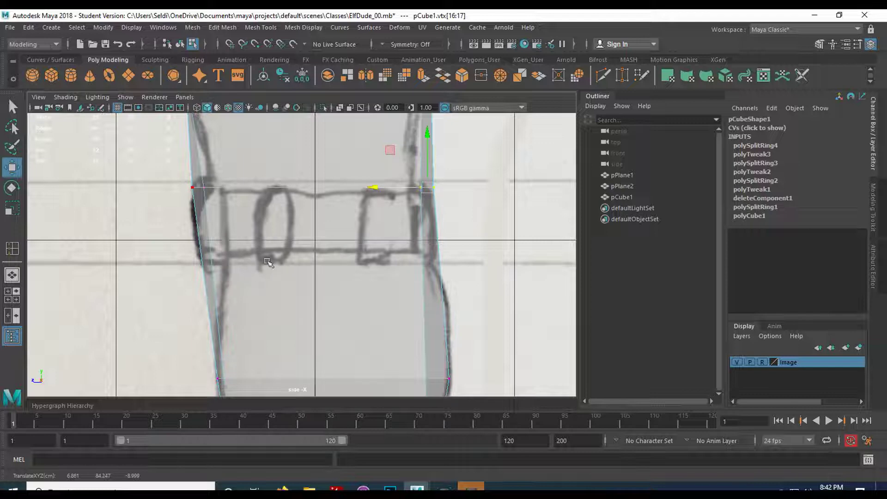
Insert an edge loop at the belt's lower edge and move its front vertex inward along Z to the body outline
click(12, 248)
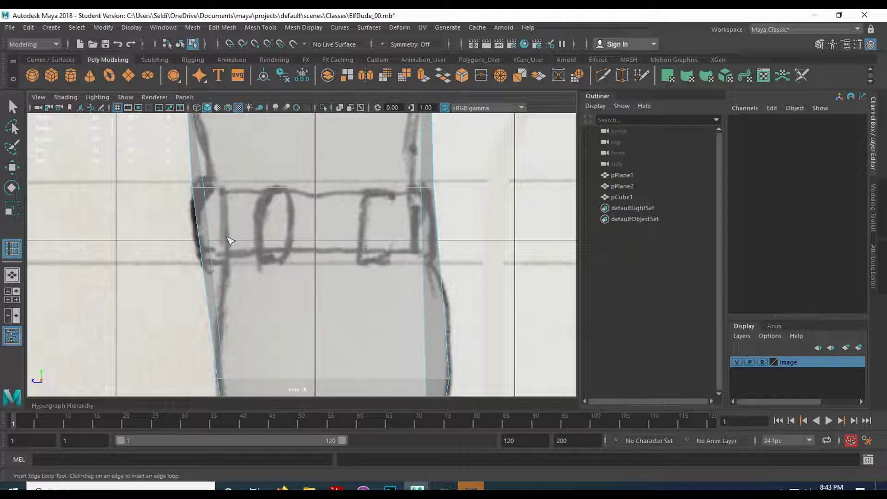
click(206, 267)
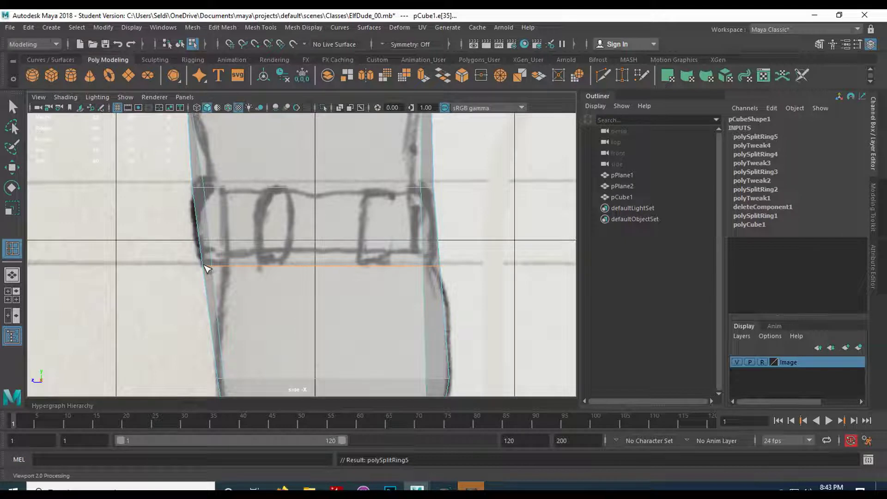
key(q)
right_drag(239, 237, 198, 173)
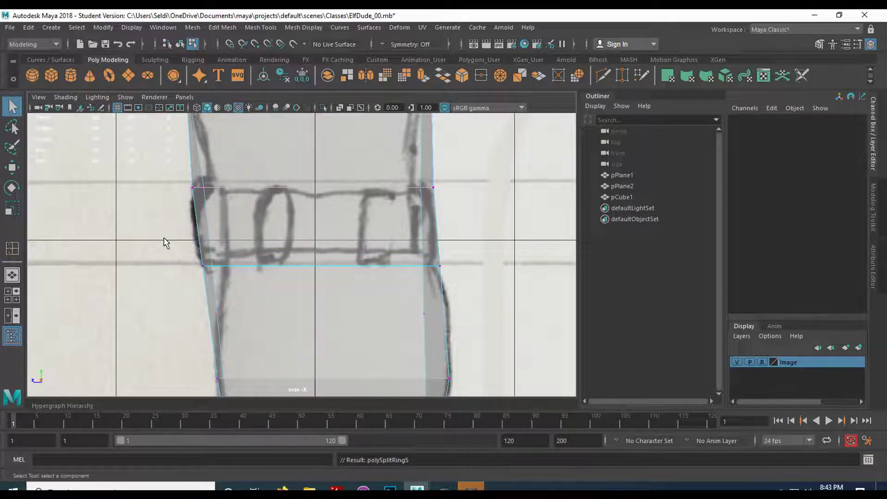
drag(240, 293, 238, 286)
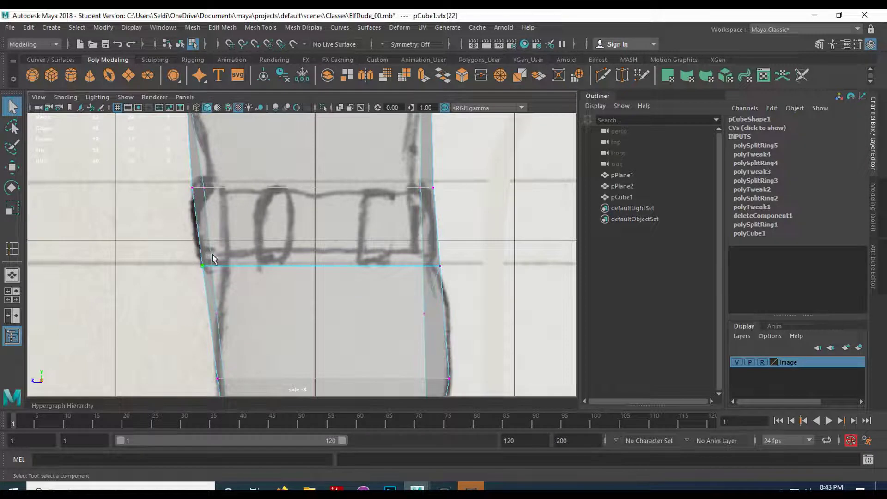
key(w)
drag(152, 265, 171, 267)
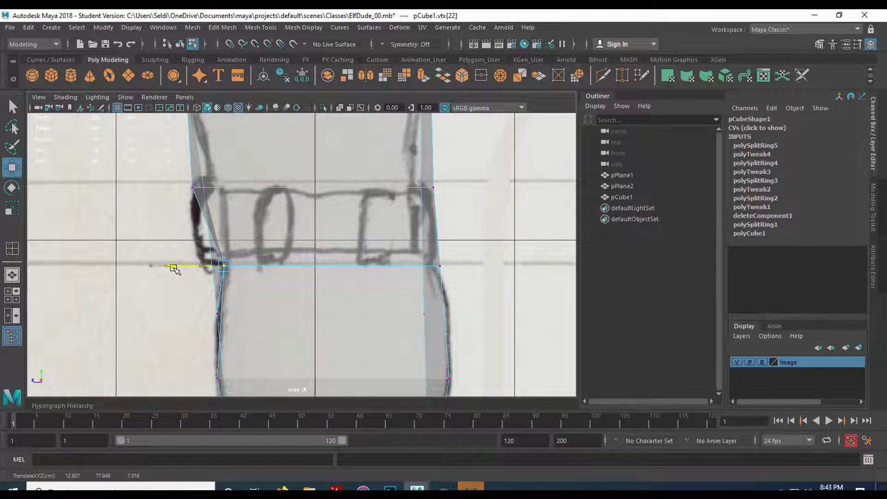
In the side view, pull the upper belt loop's front and back vertices and the lower loop's back vertex inward along Z
drag(174, 171, 222, 200)
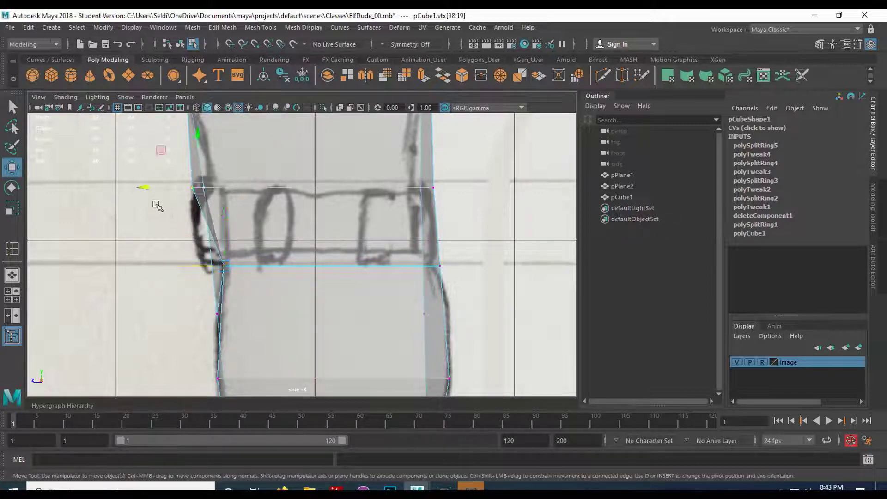
drag(141, 185, 158, 188)
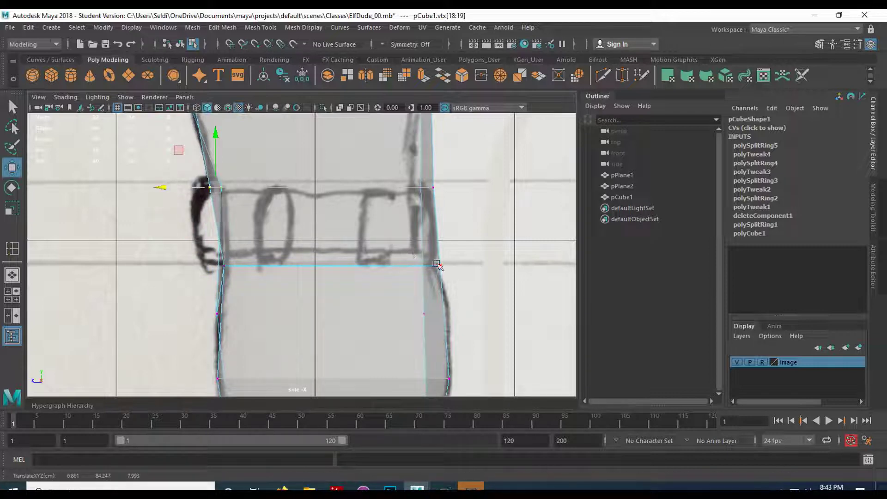
drag(424, 249, 459, 274)
drag(404, 265, 395, 264)
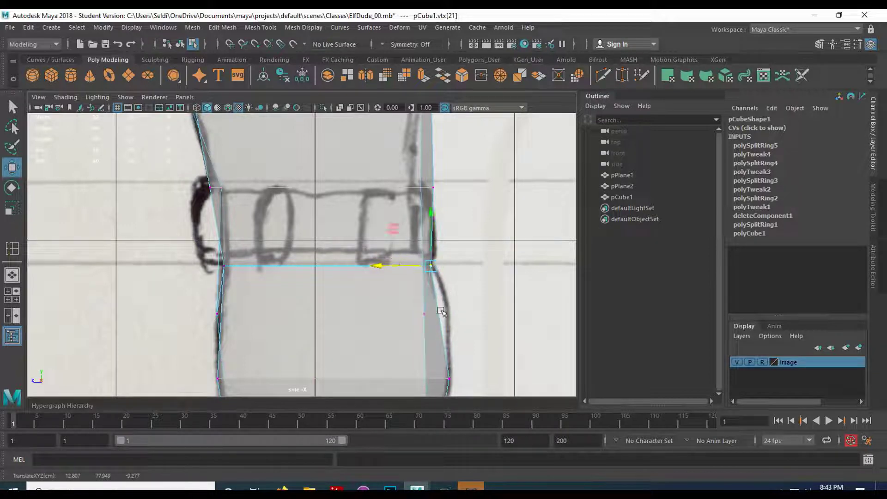
drag(417, 170, 459, 201)
drag(393, 187, 356, 185)
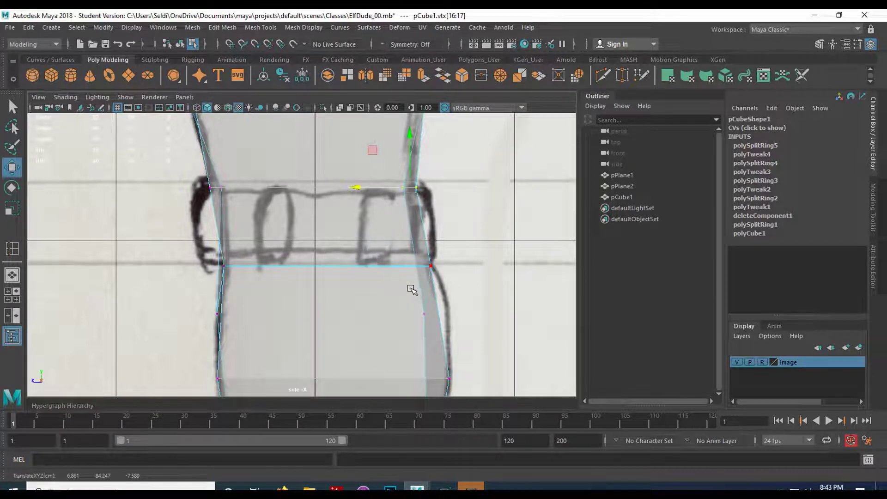
In the front view, select all of the lower belt loop's vertices and scale them flat along Y
key(space)
scroll(234, 346, up, 2)
key(space)
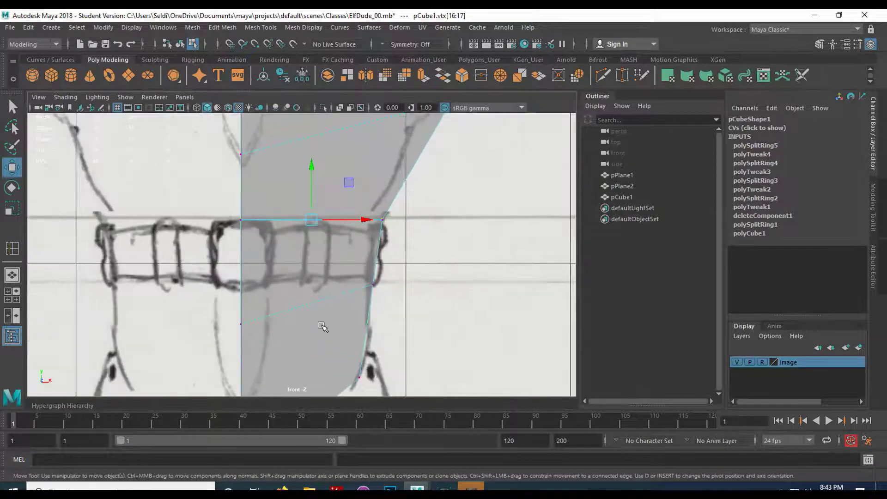
scroll(321, 323, up, 3)
alt+middle_drag(294, 262, 291, 279)
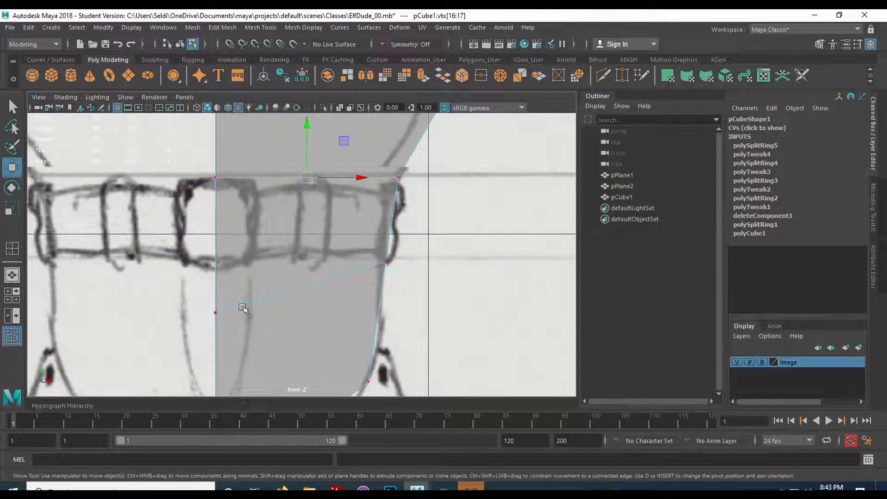
click(283, 345)
shift+drag(352, 222, 431, 295)
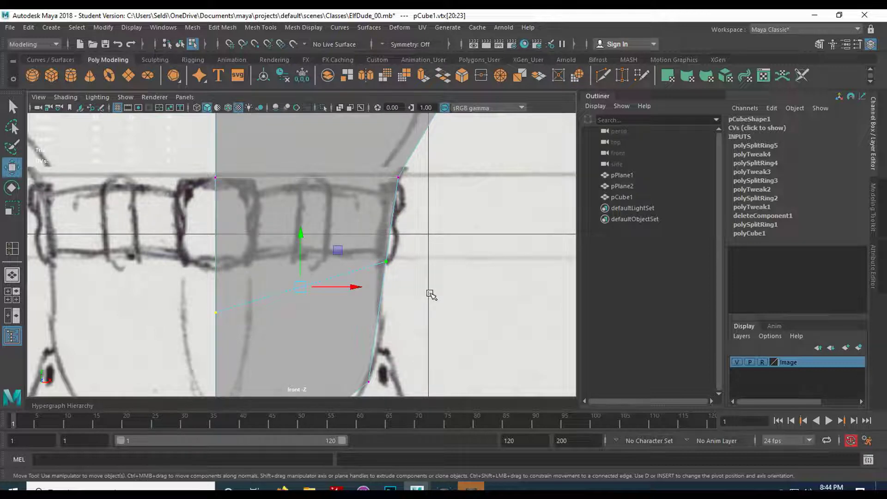
key(r)
drag(301, 236, 300, 284)
key(w)
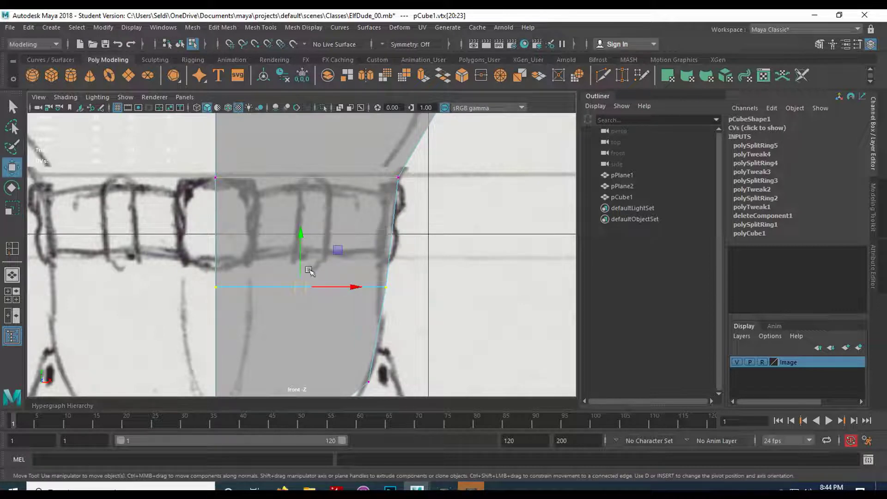
Raise the lower loop along Y to the belt's bottom edge and lower the upper loop slightly to its top edge
drag(301, 236, 300, 202)
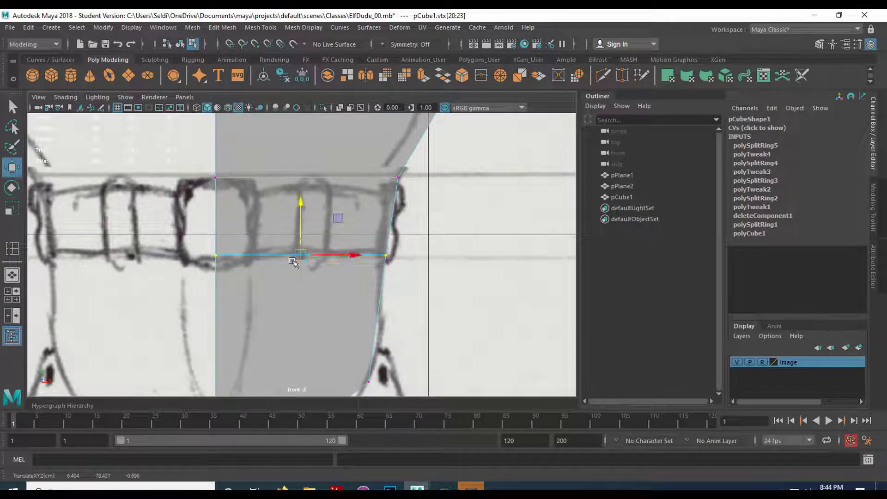
drag(204, 169, 423, 198)
drag(307, 129, 307, 139)
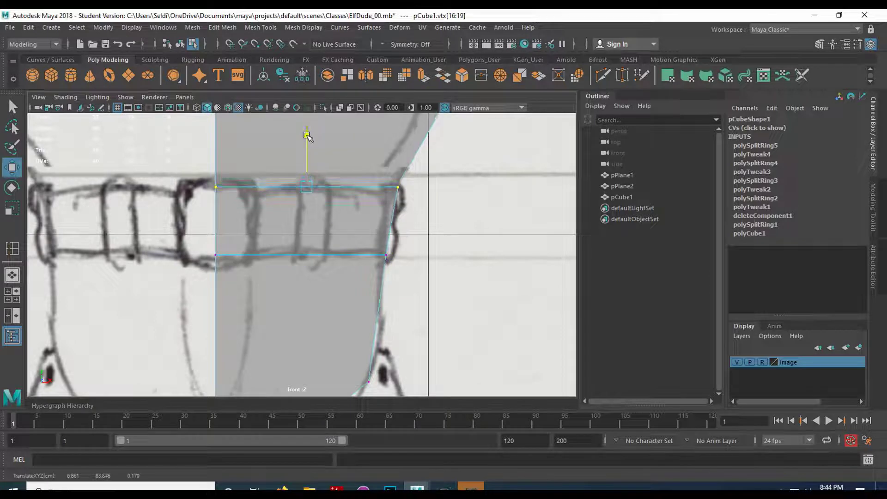
In the perspective view, move the upper belt loop's centre-line vertices outward along Z, the front one forward and the back one backward
key(space)
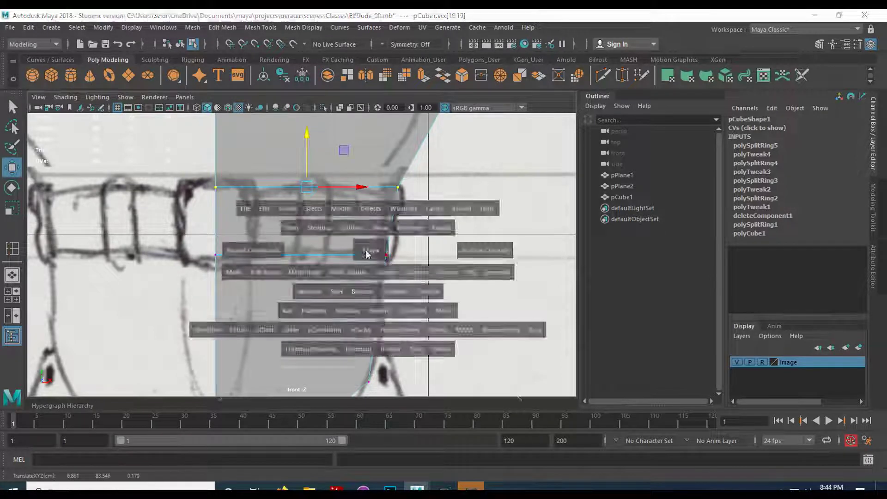
key(space)
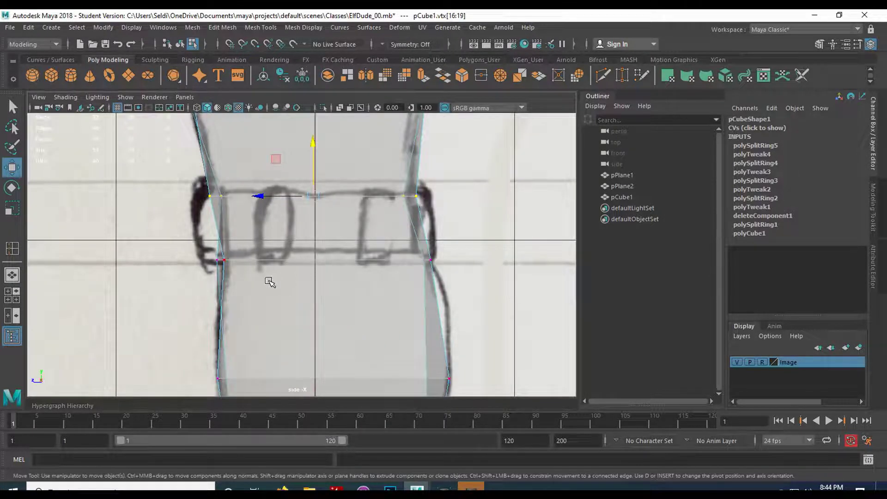
drag(198, 187, 247, 207)
alt+middle_drag(269, 198, 276, 248)
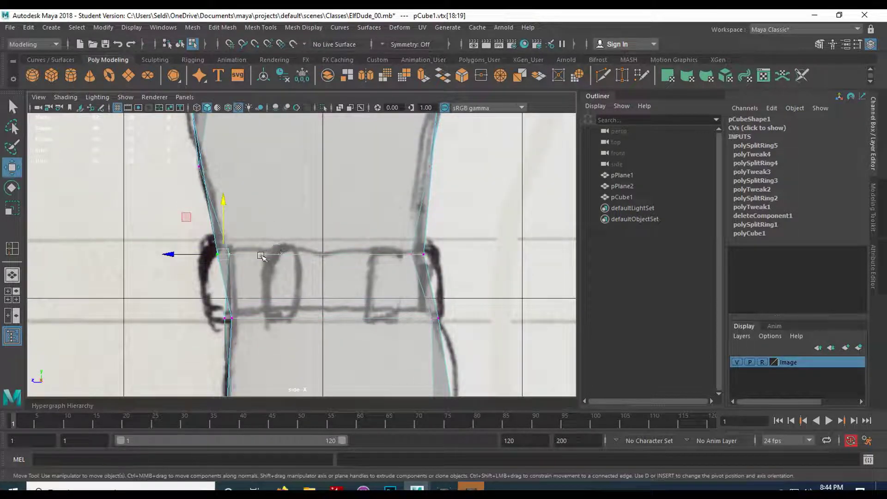
key(space)
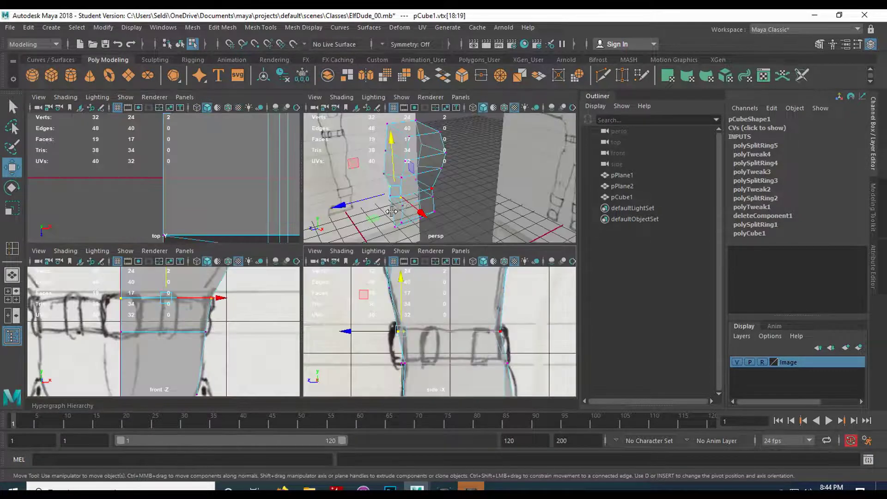
key(space)
alt+drag(249, 281, 419, 263)
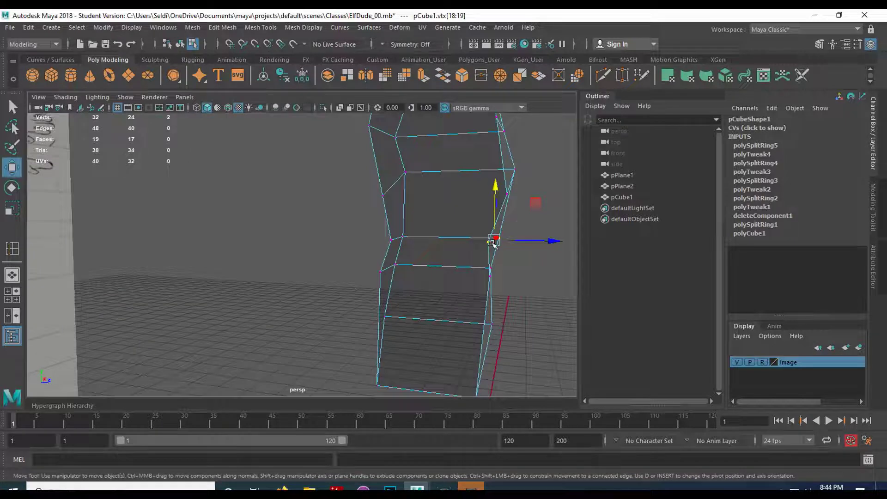
alt+drag(488, 255, 251, 276)
alt+middle_drag(251, 276, 312, 276)
scroll(291, 286, up, 5)
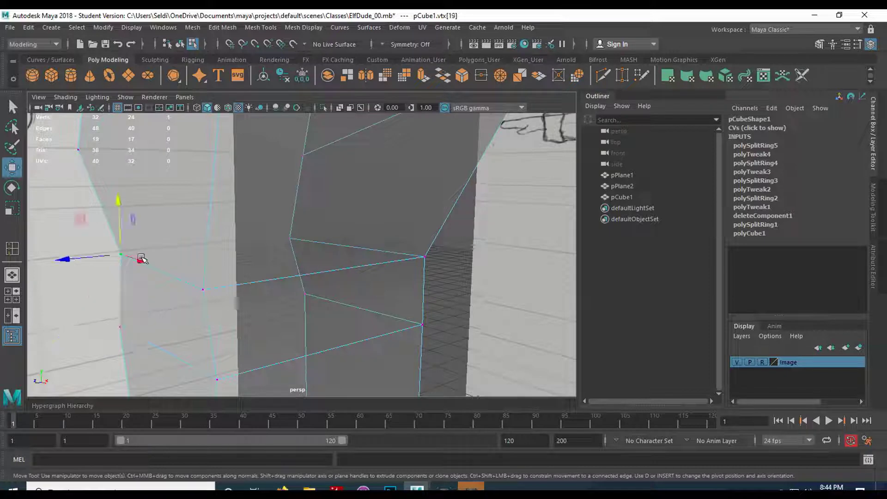
drag(98, 256, 97, 256)
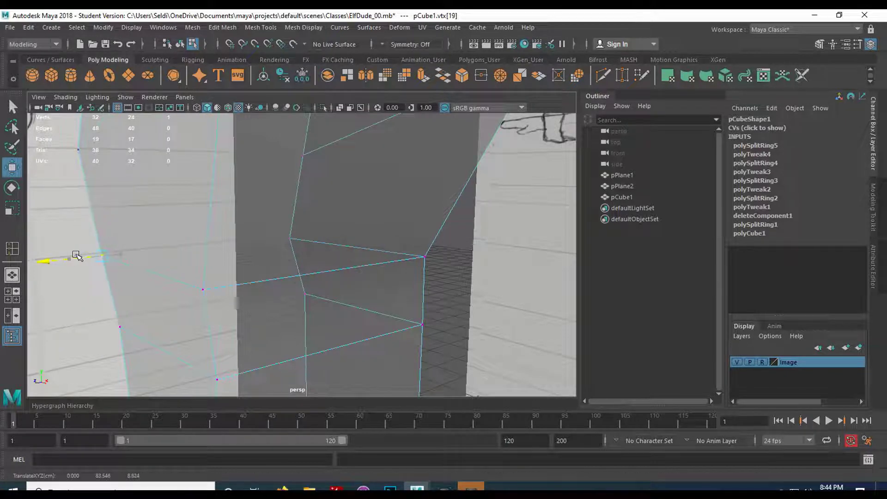
mouse_move(196, 289)
alt+mouse_down()
mouse_move(290, 284)
mouse_move(200, 281)
mouse_move(208, 261)
mouse_move(229, 263)
mouse_move(196, 245)
mouse_move(205, 245)
alt+mouse_up()
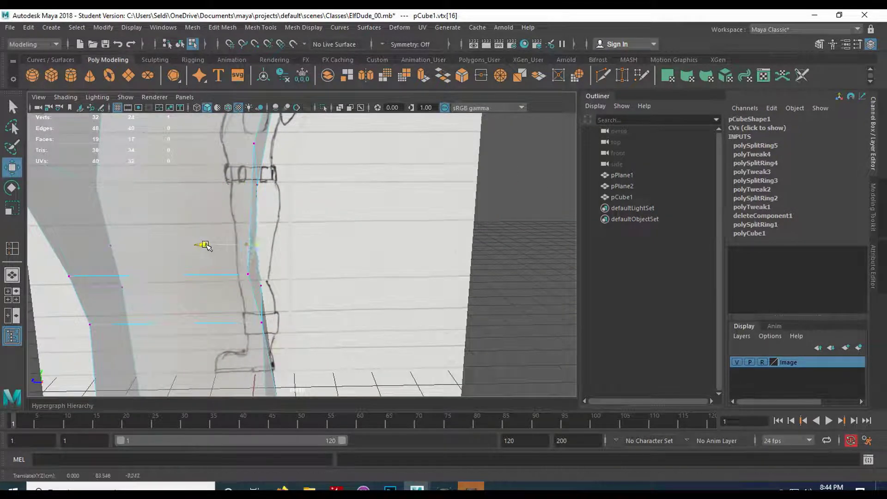
Select the two outer shoulder vertices at the top of the torso and scale them closer together along Z in the side view
mouse_move(217, 292)
alt+mouse_down()
mouse_move(133, 271)
mouse_move(347, 275)
mouse_move(234, 279)
mouse_move(307, 284)
mouse_move(316, 299)
mouse_move(263, 324)
mouse_move(307, 317)
mouse_move(314, 310)
mouse_move(302, 299)
alt+mouse_up()
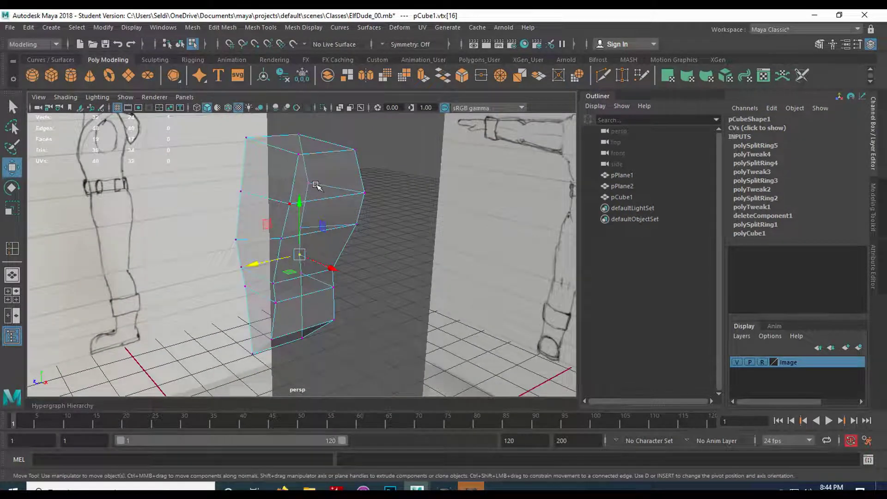
click(296, 160)
alt+drag(349, 192, 316, 190)
click(317, 187)
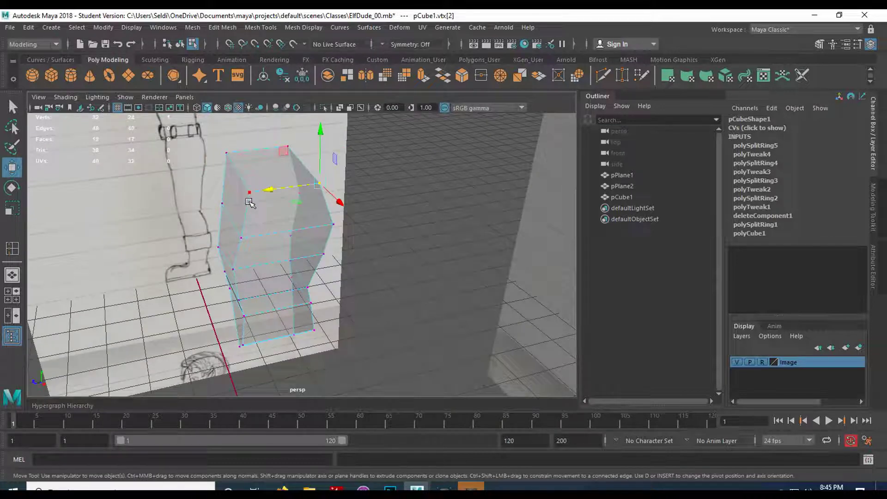
key(r)
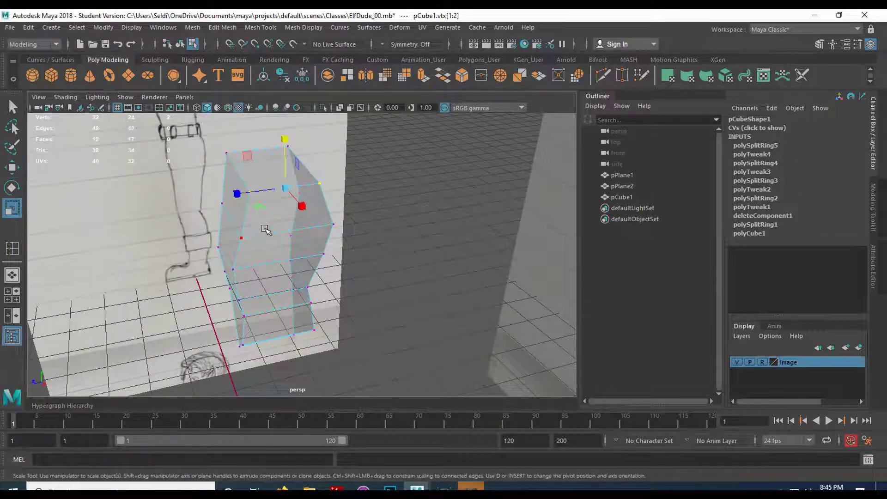
key(space)
key(space)
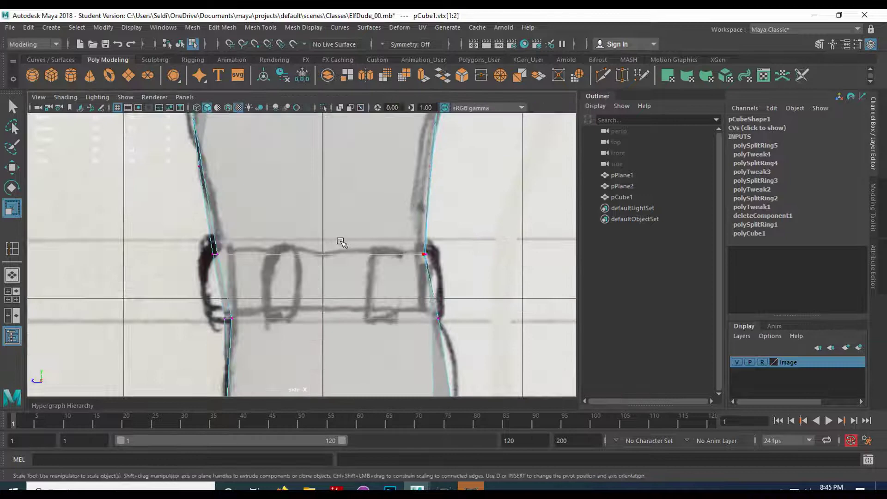
scroll(327, 208, down, 1)
alt+middle_drag(320, 200, 310, 319)
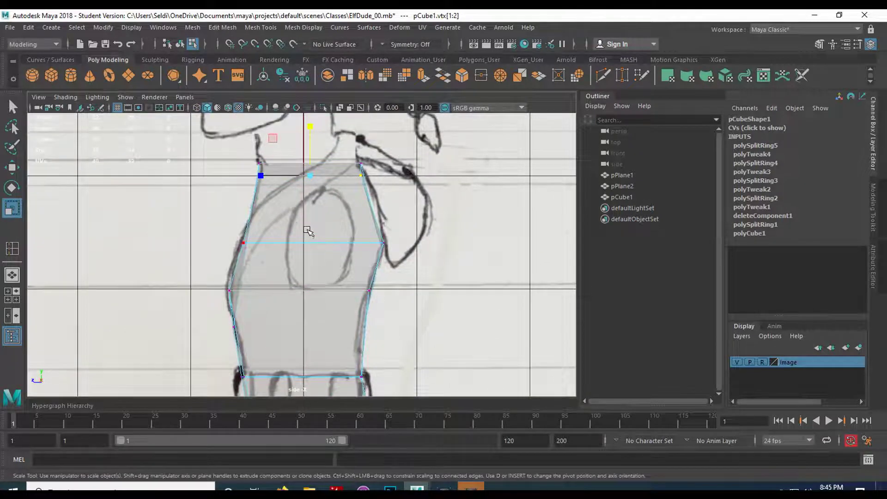
scroll(309, 231, up, 2)
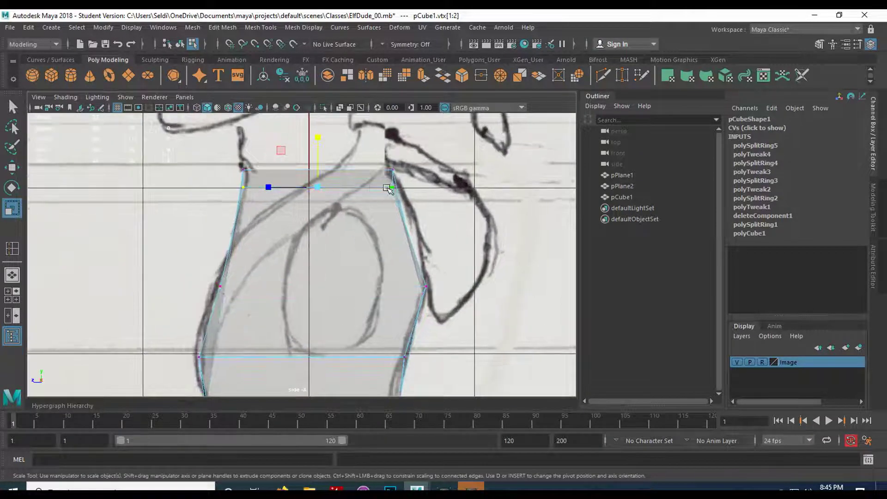
drag(268, 187, 286, 189)
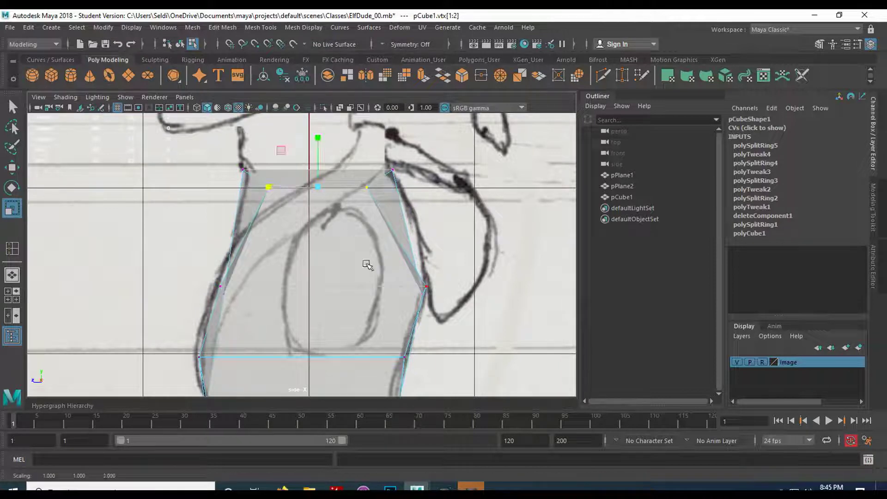
In the perspective view, scale the outer front and back vertices of the two chest loops closer together along Z
key(space)
key(space)
alt+drag(415, 214, 340, 222)
click(251, 207)
shift+click(347, 191)
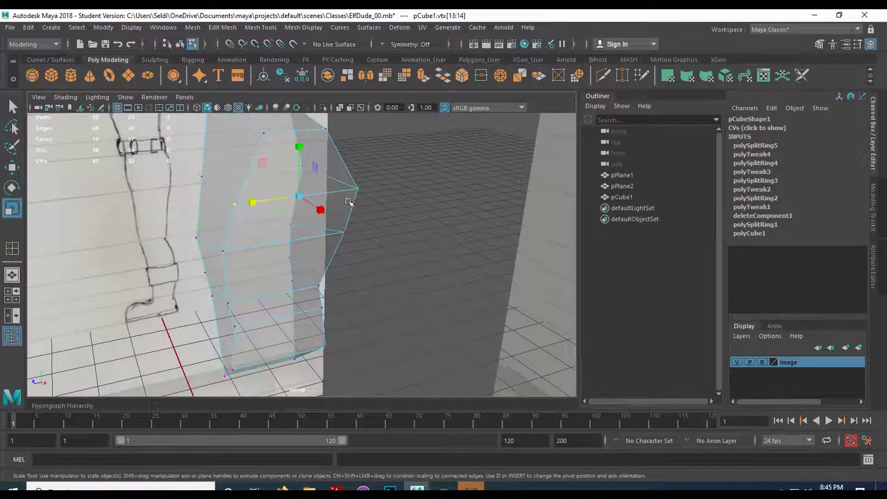
click(222, 251)
shift+click(344, 232)
drag(238, 249, 244, 248)
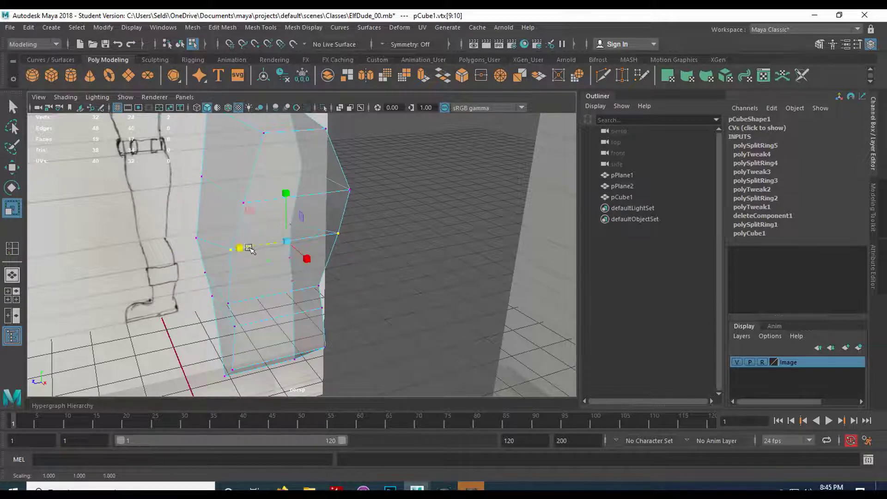
Scale the outer front and back vertex pairs of the upper and lower belt loops closer together along Z
alt+drag(257, 319, 273, 273)
click(279, 268)
shift+click(331, 257)
scroll(291, 242, up, 2)
click(283, 223)
shift+click(339, 218)
drag(268, 225, 372, 291)
key(q)
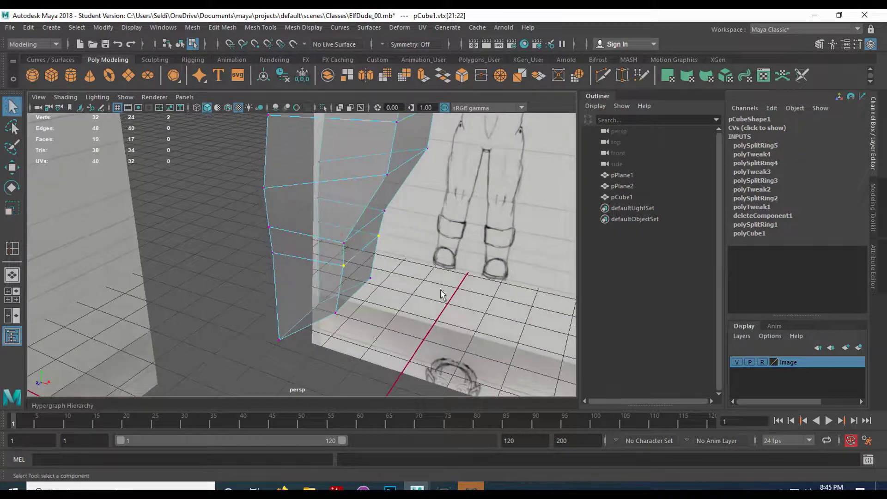
In the front view, raise the lower chest loop's centre-line vertices along Y
key(space)
key(space)
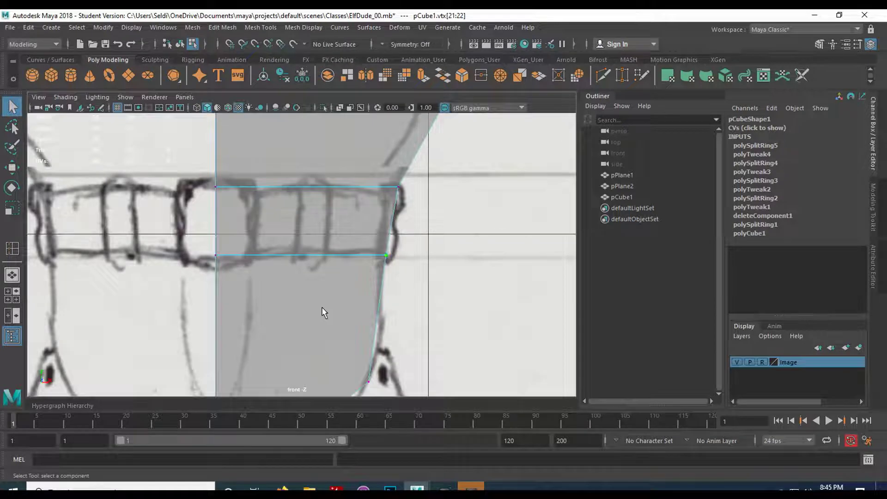
scroll(333, 309, down, 2)
scroll(344, 305, down, 3)
alt+middle_drag(378, 216, 371, 310)
scroll(315, 282, up, 3)
alt+middle_drag(316, 283, 302, 267)
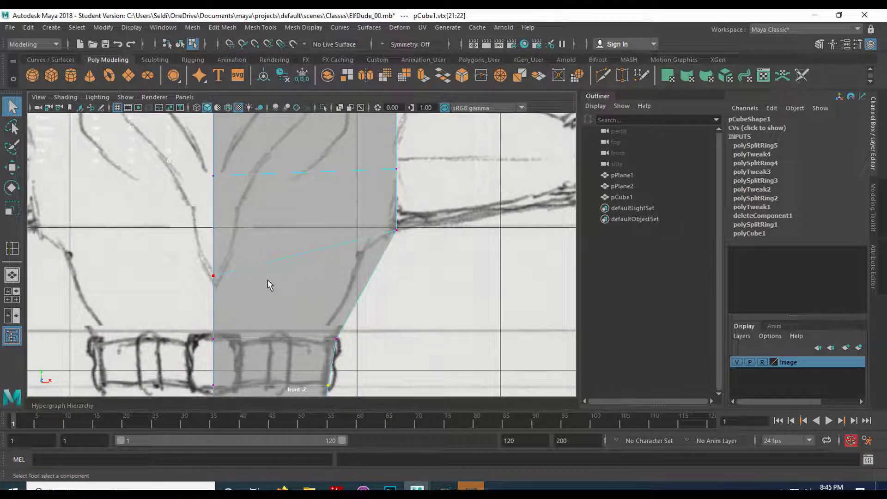
drag(178, 226, 257, 291)
key(w)
drag(213, 231, 215, 204)
Raise the upper chest loop's outer vertices along Y in the armpit area
alt+middle_drag(350, 217, 346, 273)
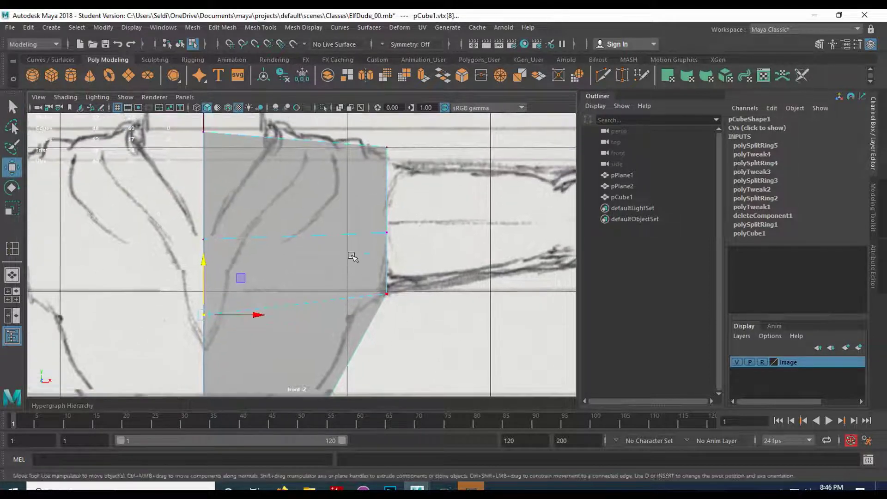
drag(376, 229, 411, 253)
drag(389, 186, 385, 172)
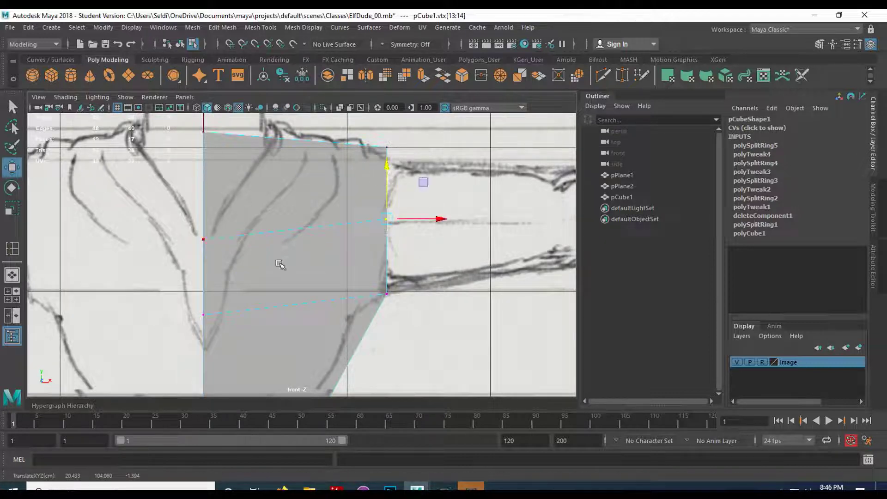
Insert an edge loop between the lower chest loop and the belt, and move its outer vertices onto the drawn waist outline
alt+middle_drag(280, 265, 265, 281)
alt+middle_drag(294, 309, 299, 227)
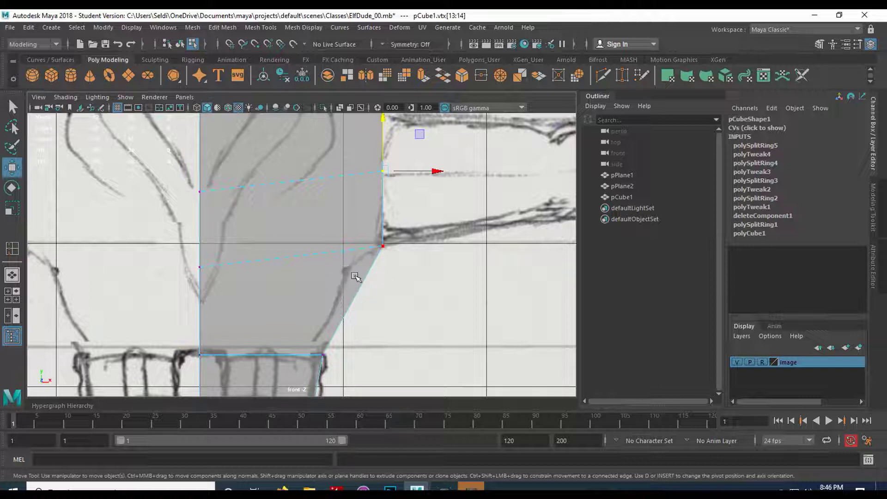
key(y)
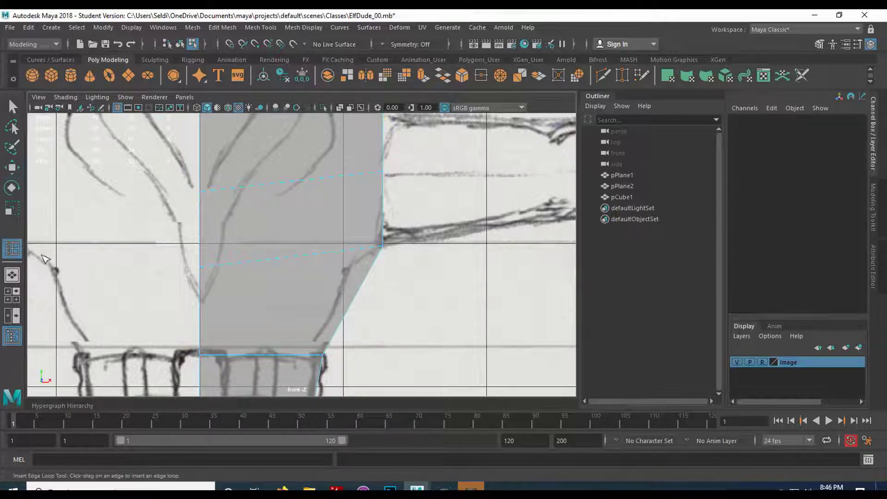
click(352, 303)
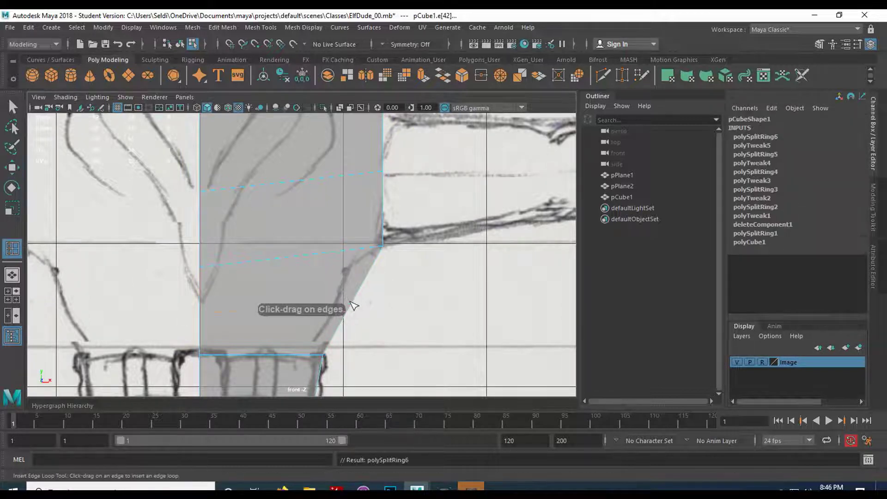
key(q)
right_drag(345, 176, 287, 178)
drag(336, 283, 387, 303)
key(w)
drag(338, 261, 339, 247)
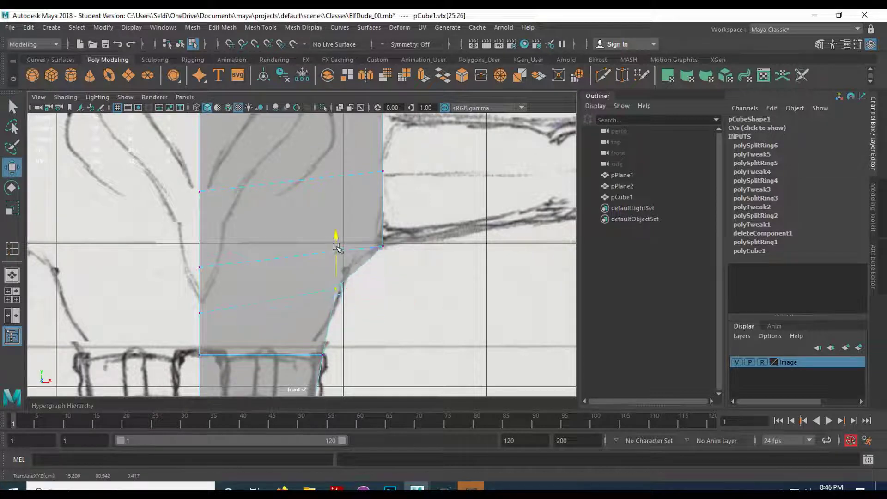
drag(373, 286, 375, 286)
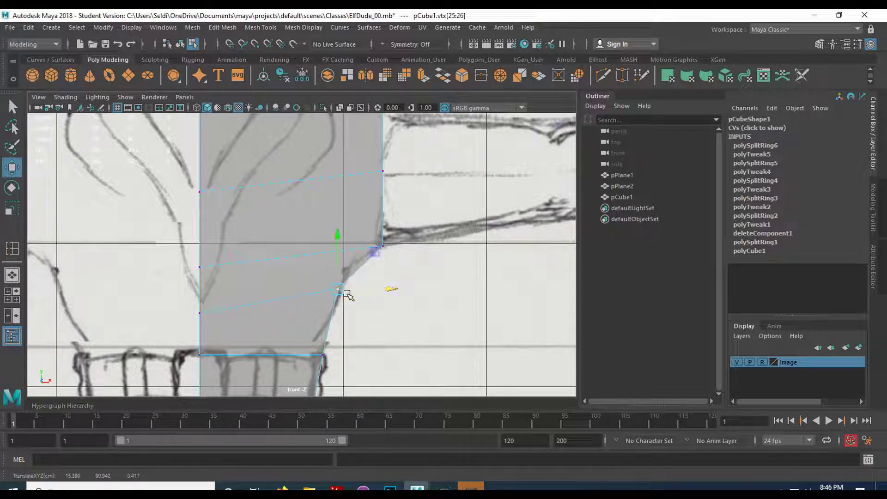
Nudge the new waist loop's centre-line vertices slightly up and its outer vertices down and inward along the outline
click(200, 316)
drag(200, 264, 202, 264)
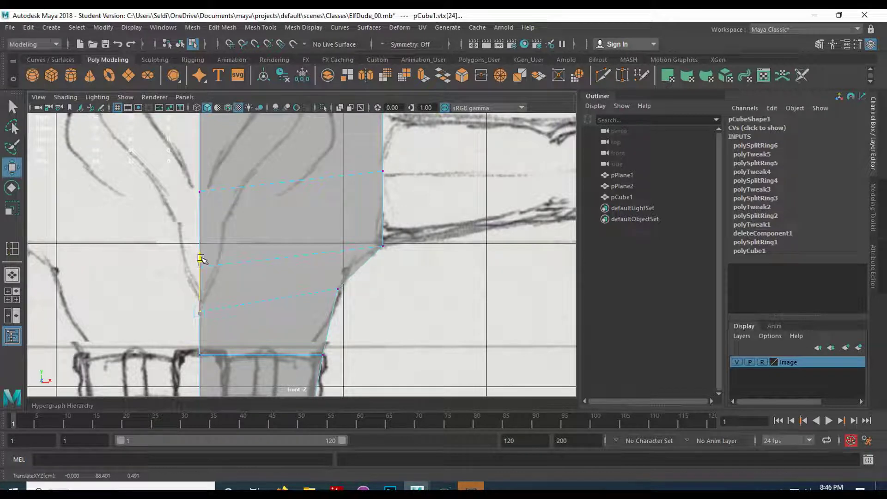
click(337, 289)
drag(337, 248, 336, 264)
drag(388, 302, 383, 301)
drag(336, 265, 338, 266)
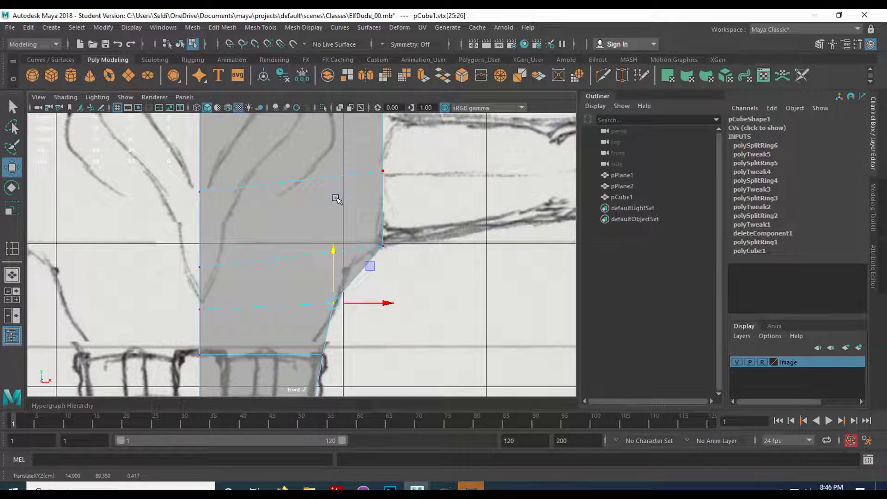
In the side view, move the two chest loops' front centre-line vertices forward to the drawn chest outline
scroll(337, 196, down, 3)
scroll(327, 267, up, 3)
alt+middle_drag(342, 212, 343, 207)
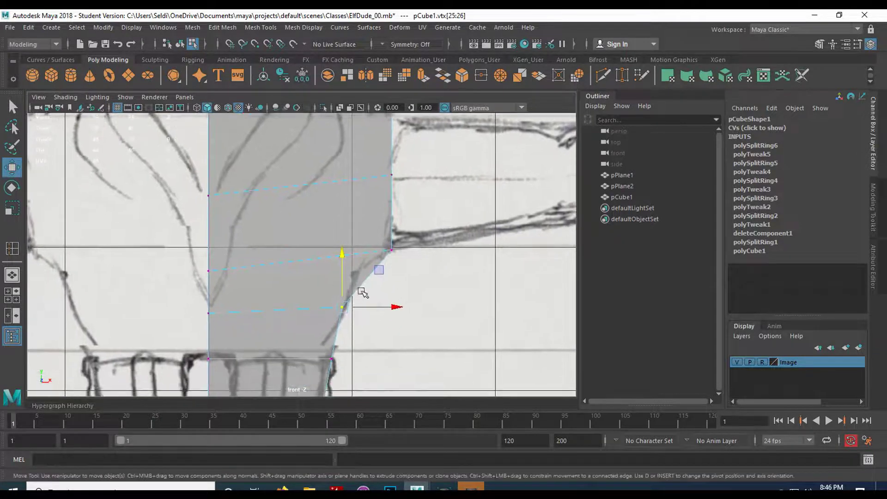
key(space)
key(space)
scroll(396, 294, down, 5)
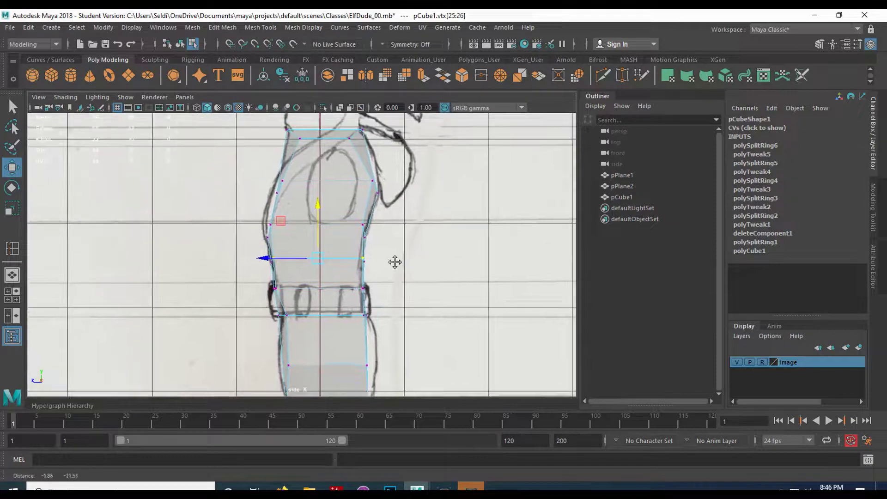
scroll(394, 276, up, 2)
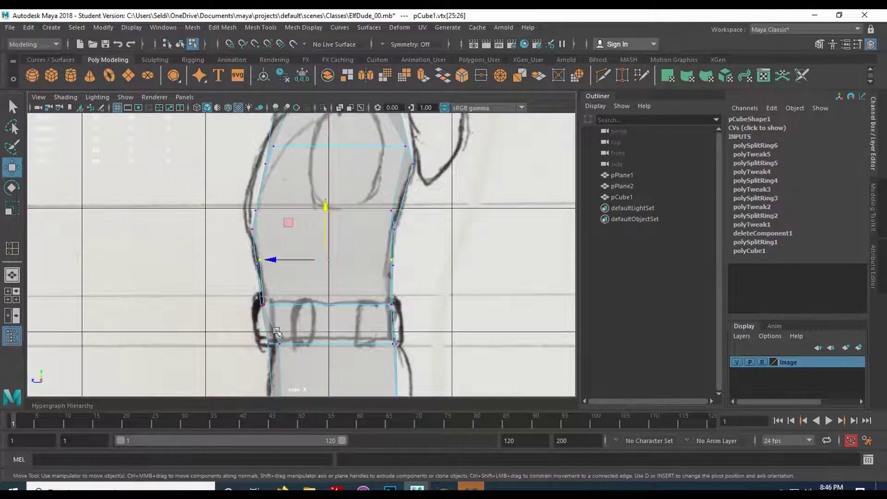
scroll(301, 242, up, 3)
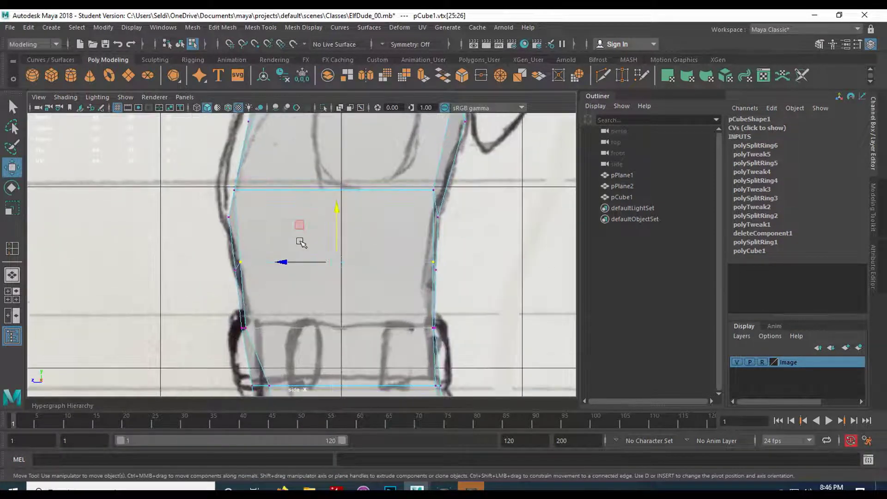
alt+middle_drag(268, 206, 246, 286)
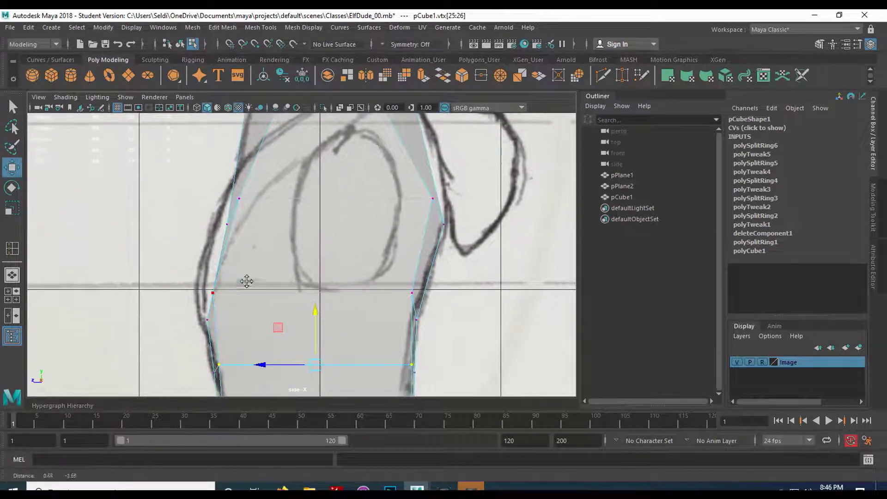
drag(215, 208, 182, 220)
click(207, 320)
drag(187, 320, 183, 319)
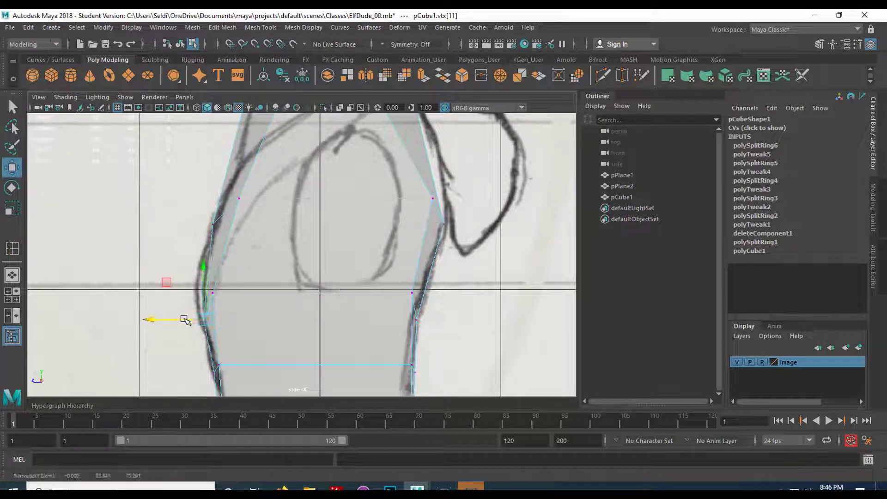
alt+middle_drag(300, 219, 354, 248)
drag(258, 352, 250, 341)
Nudge the top back centre-line vertex forward and move the upper chest loop's back centre-line vertex up onto the drawn back outline
alt+middle_drag(342, 307, 305, 338)
click(395, 190)
drag(396, 189, 389, 189)
alt+middle_drag(418, 276, 388, 248)
click(397, 298)
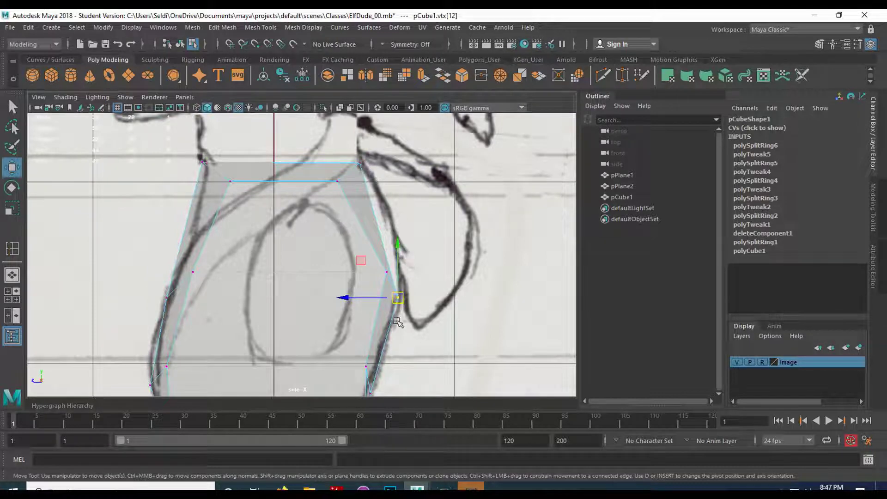
drag(398, 297, 400, 277)
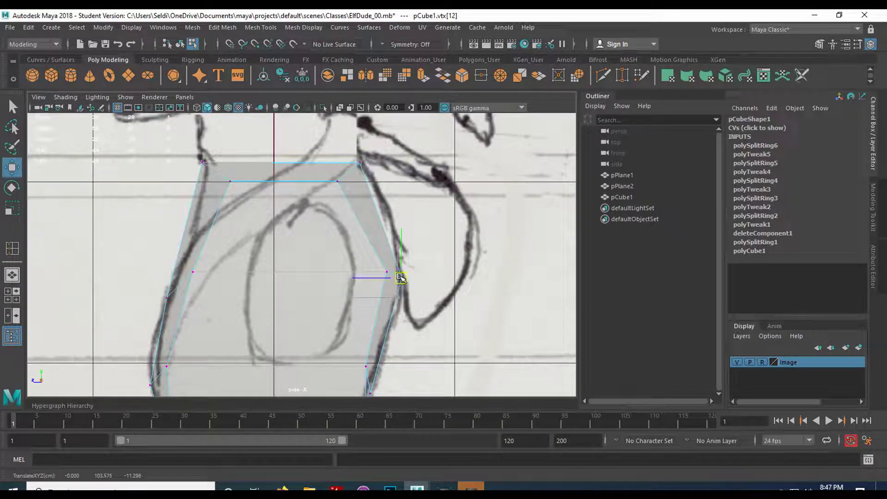
Move the outer front vertices of the shoulder and both chest loops backward along Z to round the torso's front
click(233, 181)
drag(182, 181, 218, 186)
click(212, 168)
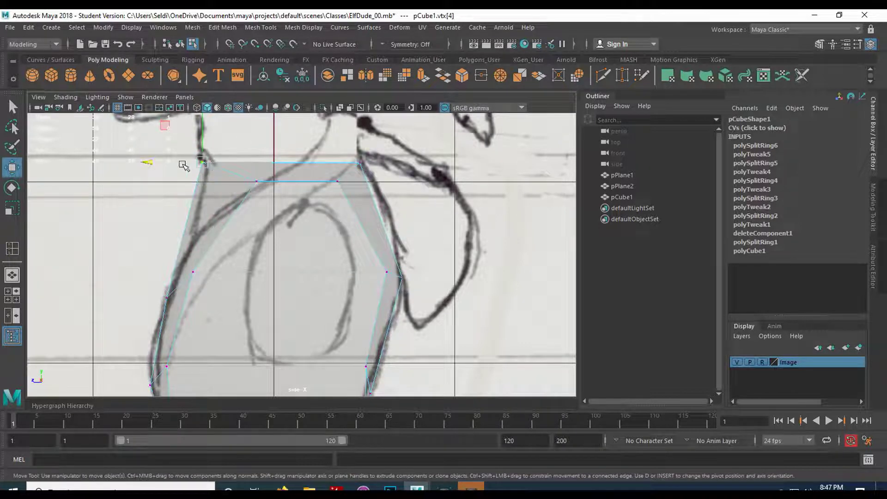
alt+middle_drag(239, 282, 253, 255)
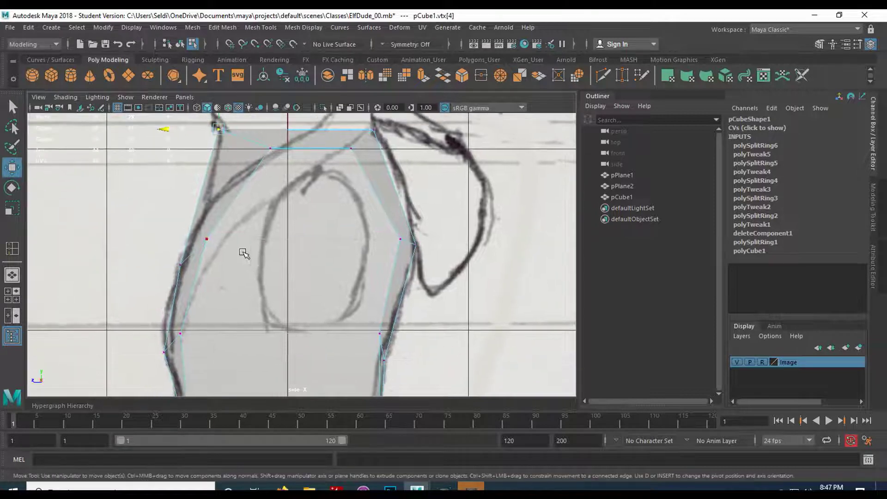
click(215, 248)
drag(161, 235, 175, 238)
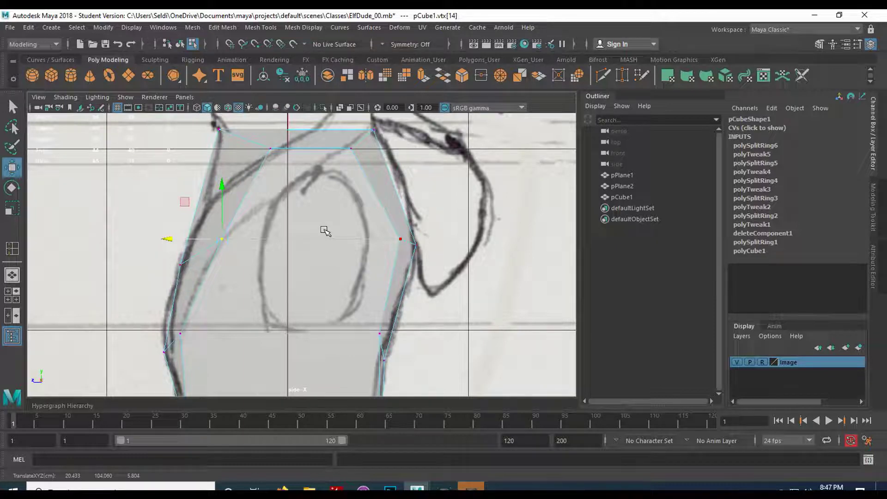
click(217, 338)
drag(133, 334, 147, 335)
Move the outer back vertices around the waist and upper belt loop forward along Z to round the lower back
alt+middle_drag(339, 390, 352, 210)
click(353, 211)
drag(349, 210, 341, 208)
click(353, 294)
click(346, 288)
click(368, 286)
drag(361, 283, 350, 283)
alt+middle_drag(358, 327, 350, 250)
click(355, 276)
drag(334, 275, 326, 274)
Move the lower belt loop's back centre-line vertex backward along Z to the belt's drawn back edge
alt+middle_drag(351, 335, 293, 305)
scroll(293, 304, up, 1)
scroll(323, 270, up, 2)
alt+middle_drag(327, 273, 327, 230)
click(349, 293)
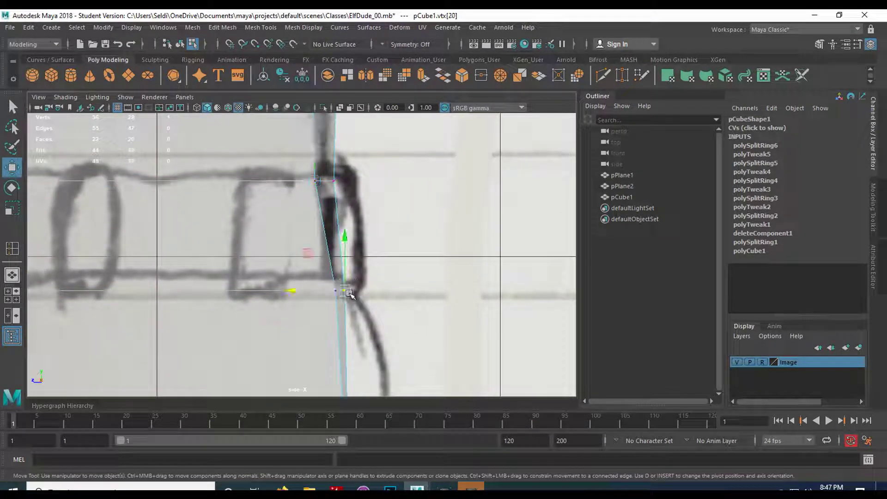
drag(349, 292, 359, 296)
alt+middle_drag(373, 320, 391, 242)
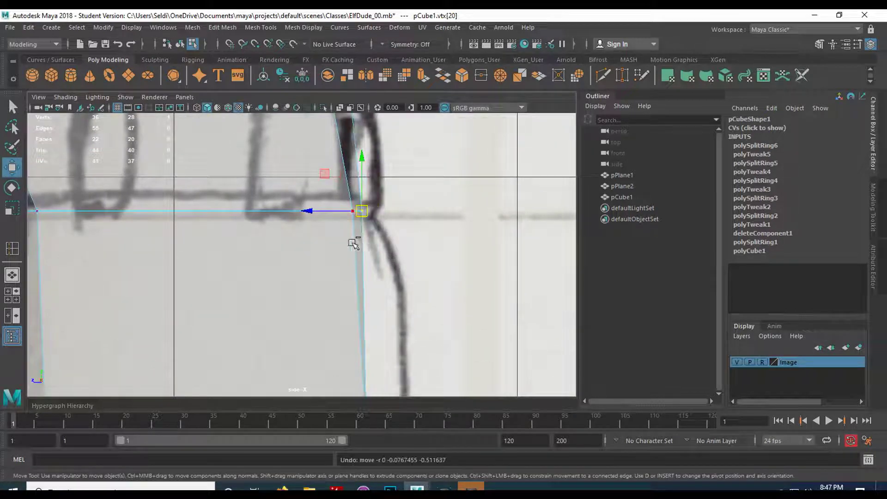
drag(318, 213, 326, 213)
Examine the belt and hip area of the torso in the side and perspective views
scroll(373, 281, down, 2)
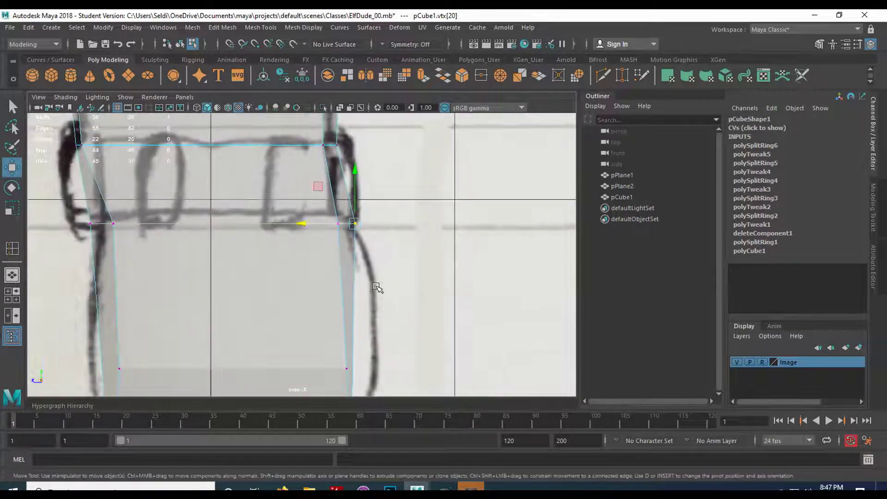
alt+middle_drag(369, 337, 369, 324)
alt+middle_drag(349, 189, 401, 318)
alt+middle_drag(351, 267, 421, 276)
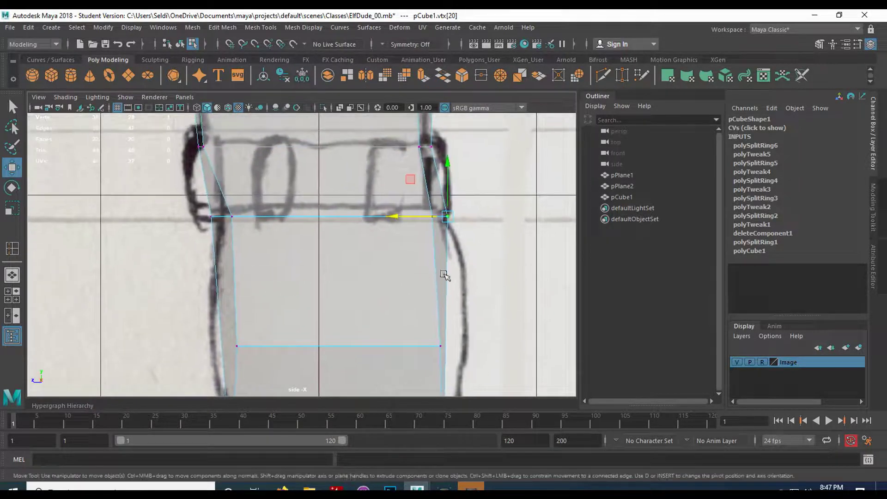
key(space)
key(space)
alt+drag(421, 267, 353, 292)
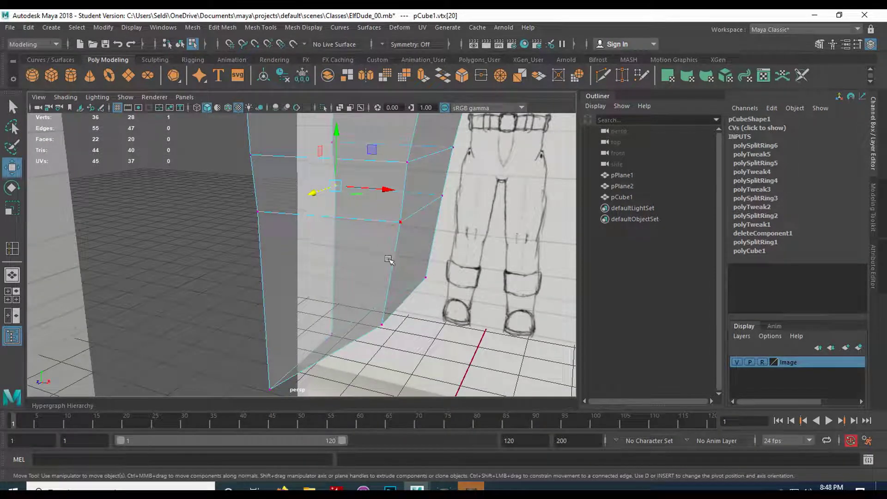
mouse_move(412, 281)
alt+mouse_down()
mouse_move(439, 256)
mouse_move(418, 266)
alt+mouse_up()
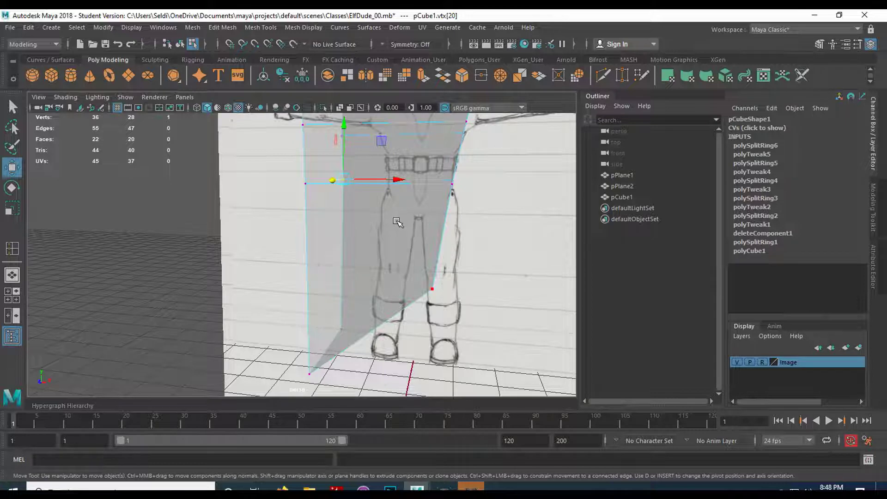
alt+drag(396, 221, 302, 291)
In the front view, insert an edge loop across the hips between the belt's lower edge and the crotch
key(space)
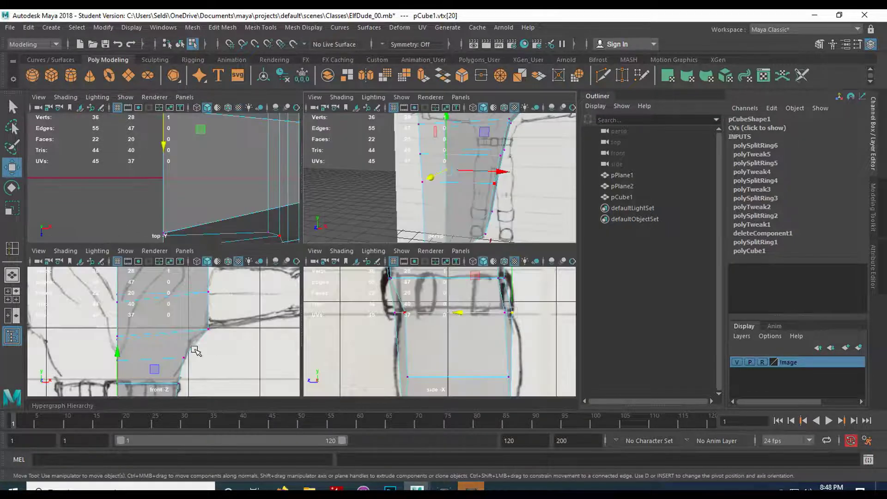
key(space)
alt+middle_drag(308, 366, 337, 238)
alt+middle_drag(345, 270, 376, 211)
scroll(371, 249, up, 3)
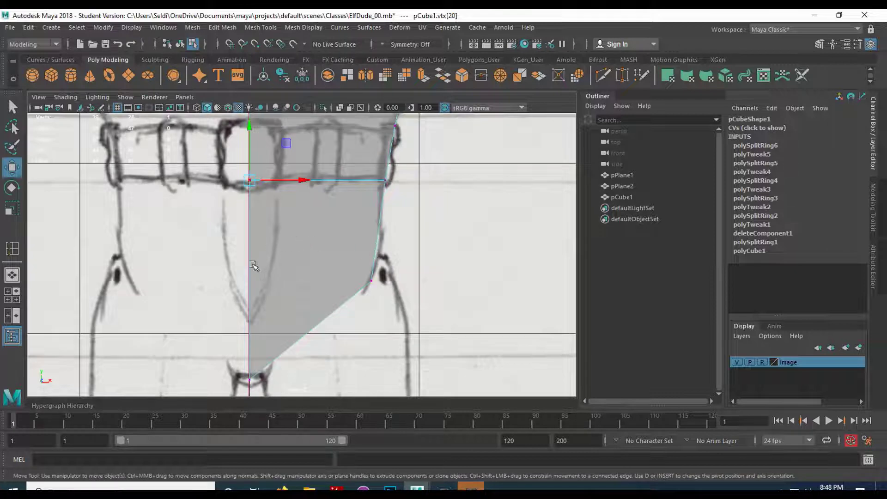
click(12, 249)
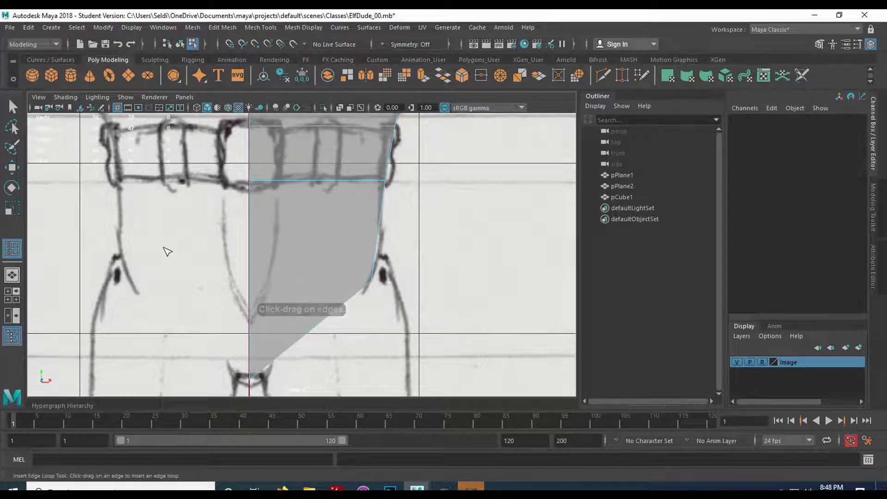
click(252, 254)
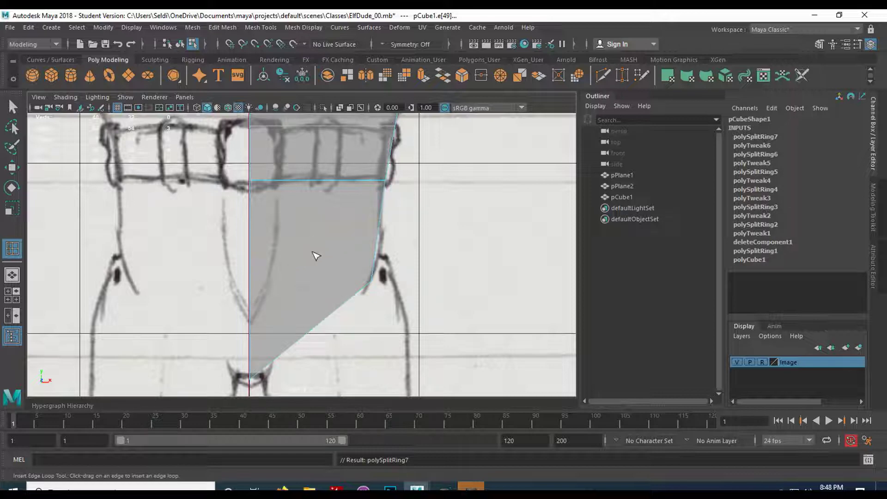
In the side view, move the new hip loop's back centre-line vertex backward along Z to the drawn buttock outline
key(q)
right_drag(356, 175, 356, 244)
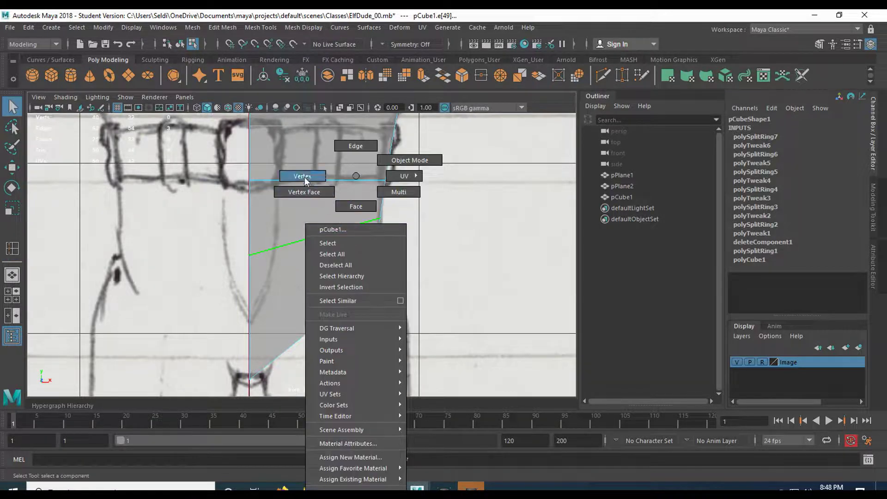
right_drag(305, 178, 306, 179)
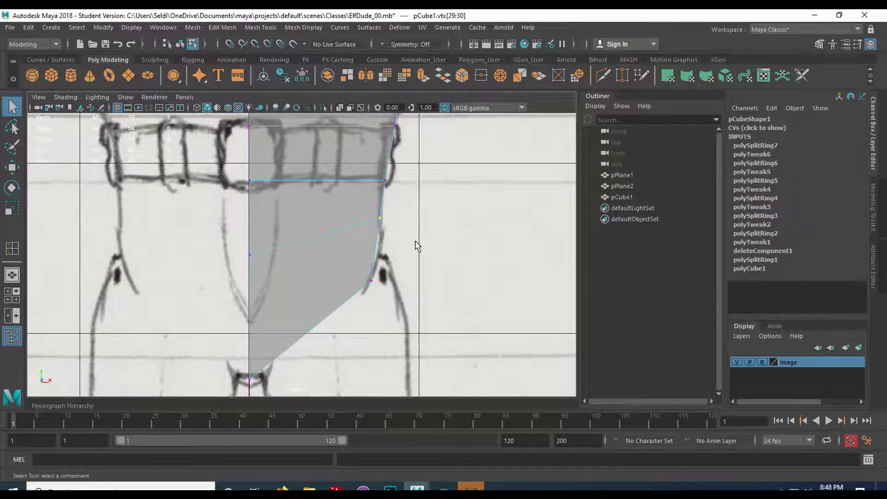
key(space)
key(space)
alt+middle_drag(426, 301, 405, 257)
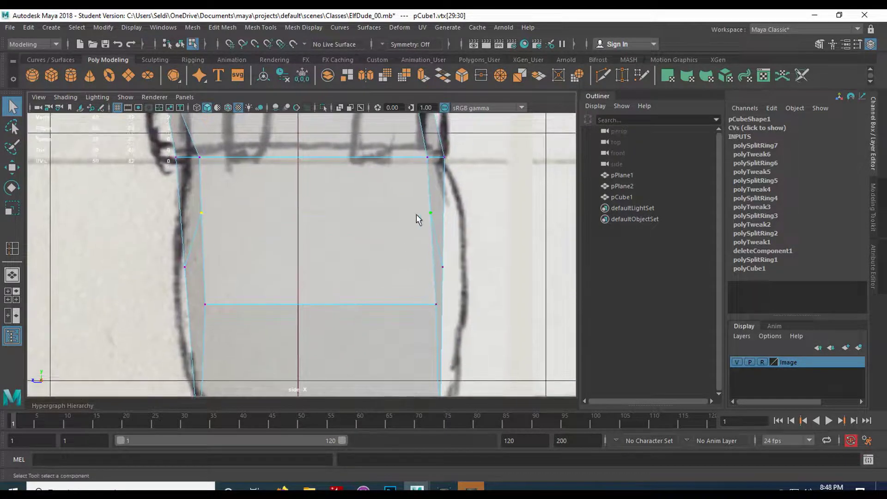
click(447, 267)
key(w)
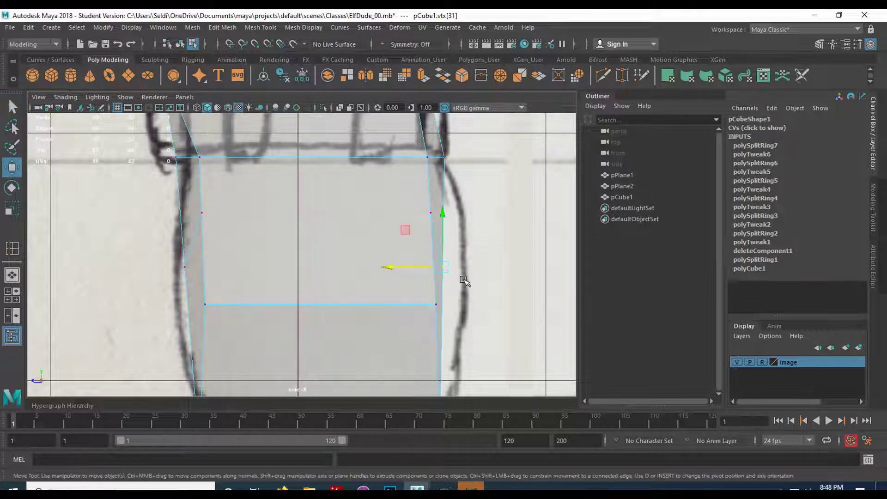
drag(387, 267, 412, 265)
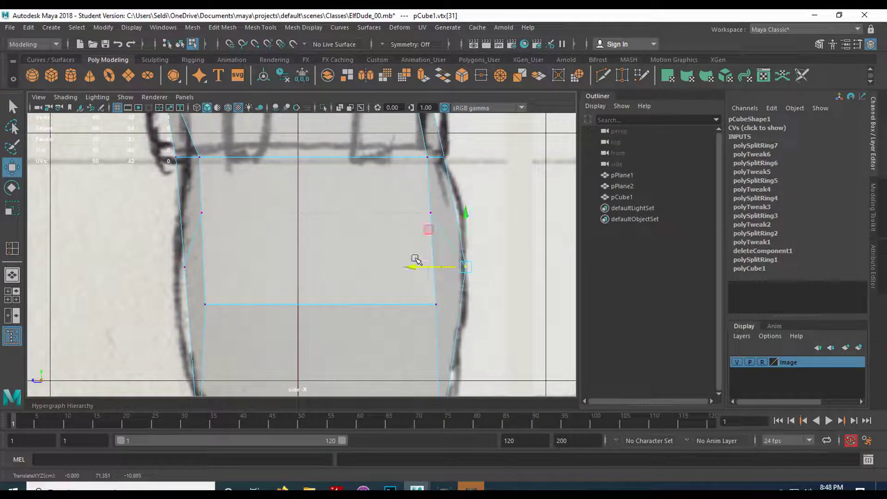
Lower the hip loop's outer front and back vertices slightly along Y, and move its front centre-line vertex forward to the drawn outline
click(430, 206)
drag(430, 167, 431, 175)
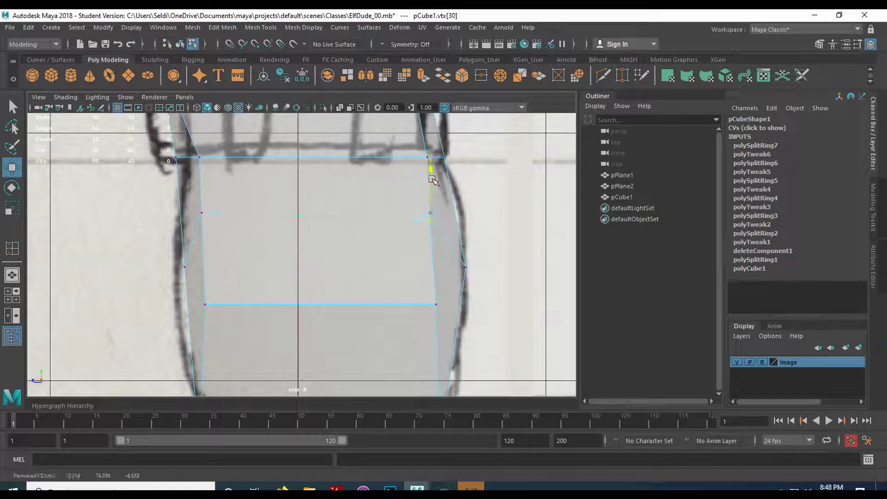
click(185, 267)
drag(144, 267, 137, 267)
scroll(330, 261, down, 4)
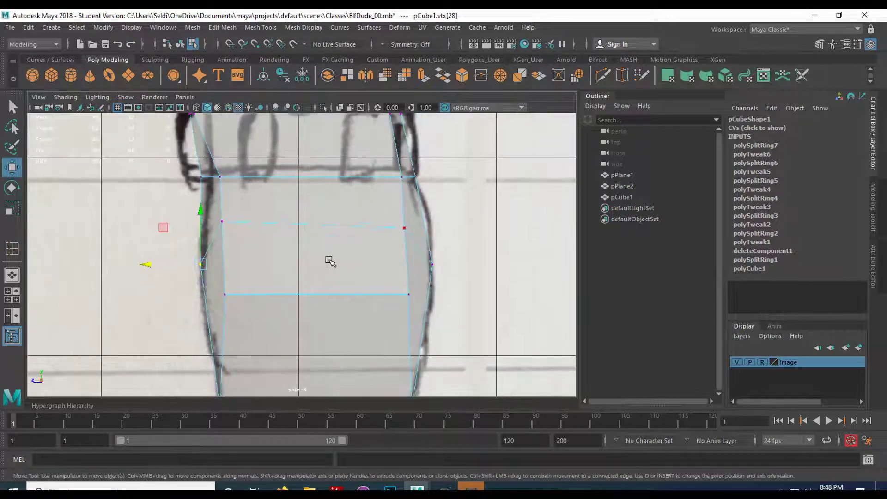
alt+middle_drag(342, 305, 332, 278)
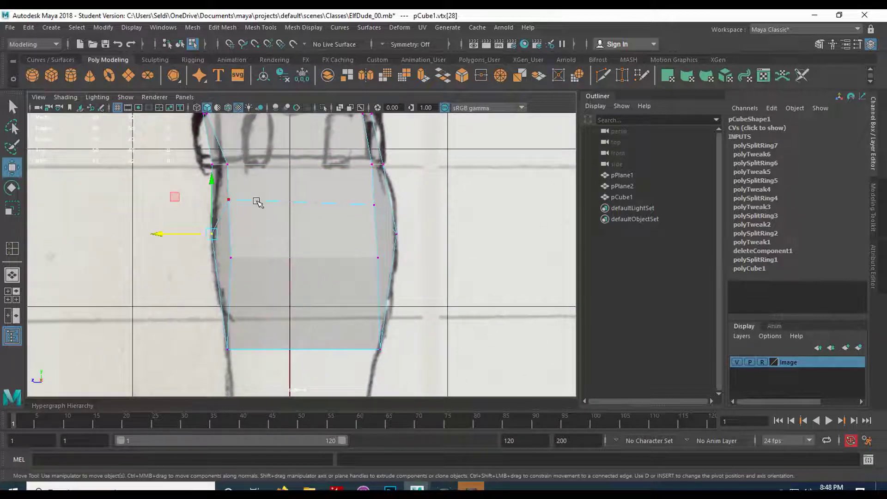
click(231, 201)
drag(229, 146, 228, 154)
Insert a vertical edge loop around the torso's front, top and back, between the centre line and the outer side
key(space)
key(space)
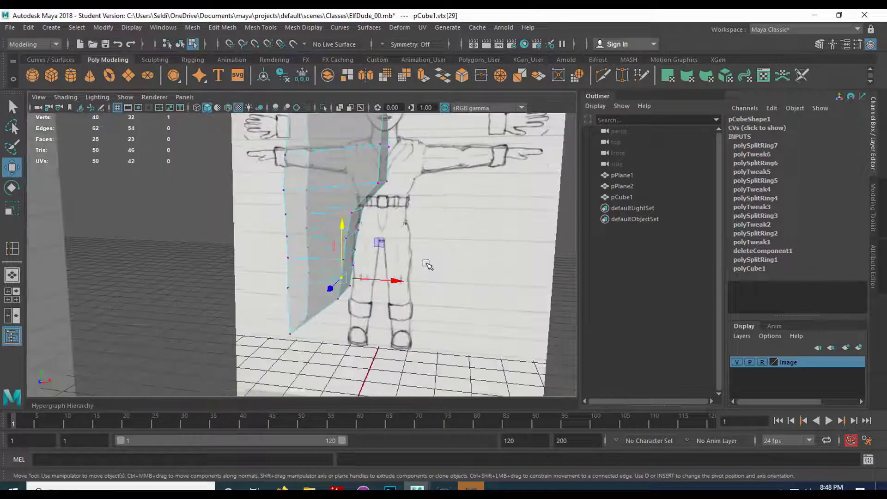
alt+drag(422, 255, 386, 263)
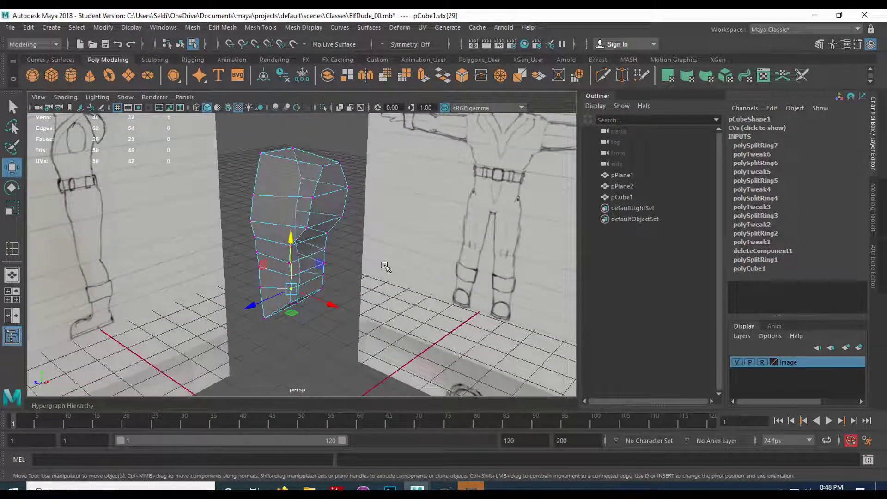
click(313, 159)
click(264, 316)
click(12, 248)
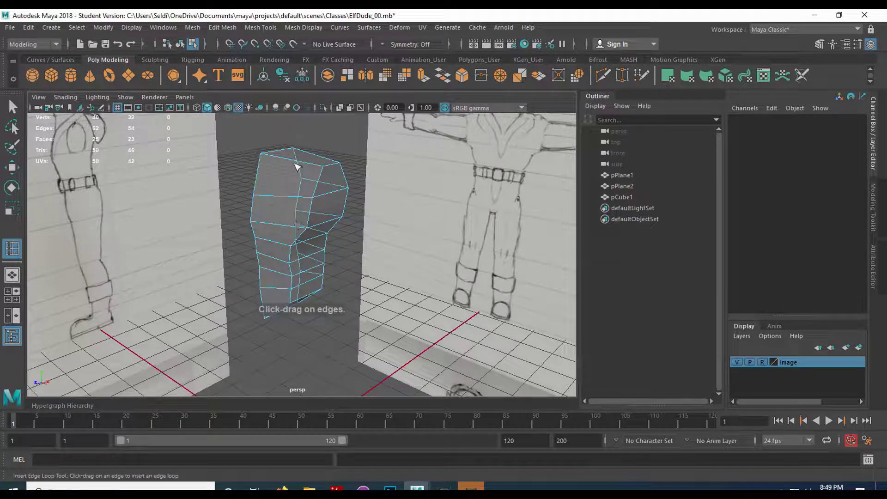
click(295, 162)
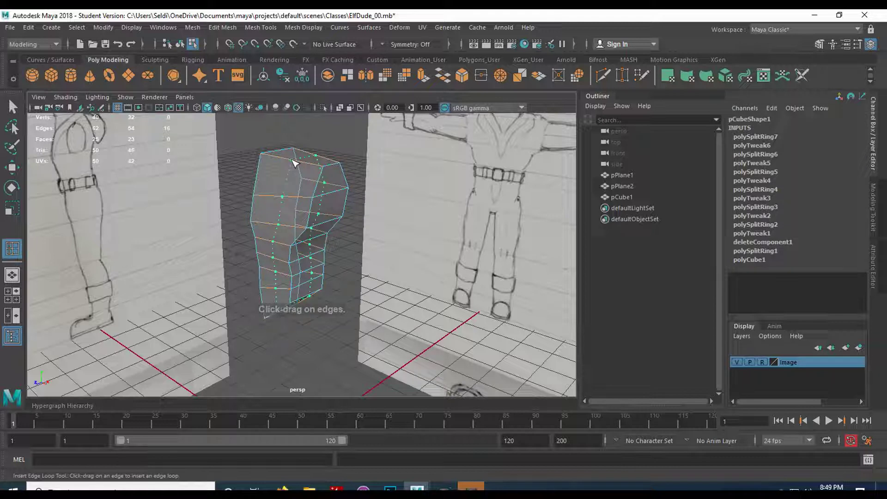
click(296, 163)
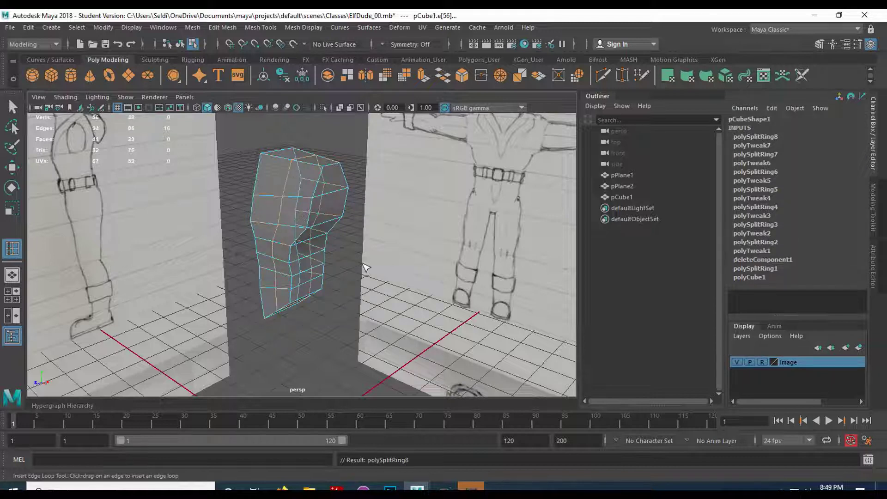
key(q)
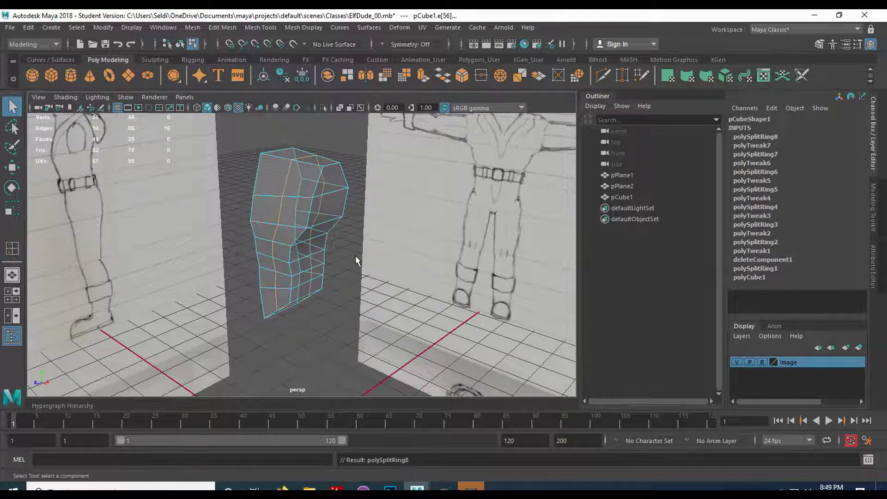
Scale the outer front and back vertices of the lower chest loop closer together along Z
scroll(357, 256, up, 5)
mouse_move(362, 243)
alt+mouse_down()
mouse_move(307, 257)
mouse_move(235, 260)
mouse_move(388, 254)
mouse_move(342, 249)
mouse_move(357, 256)
alt+mouse_up()
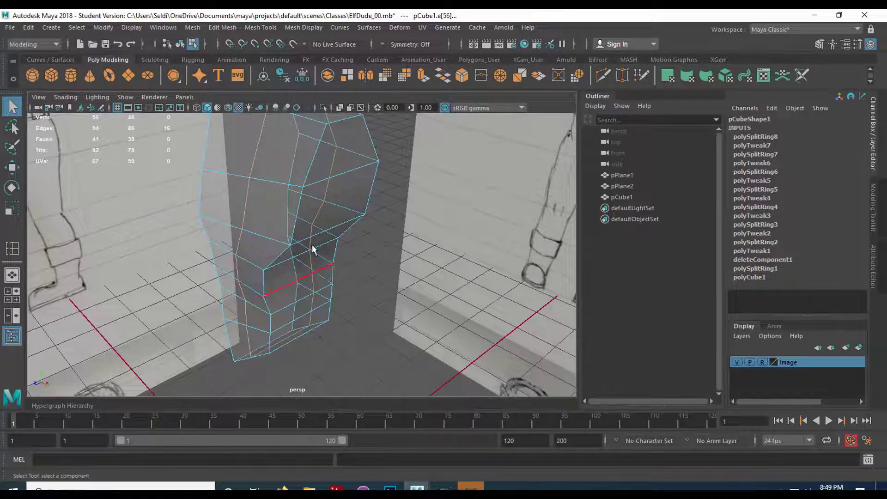
right_drag(291, 161, 265, 152)
alt+drag(297, 192, 281, 217)
click(280, 219)
scroll(292, 227, up, 3)
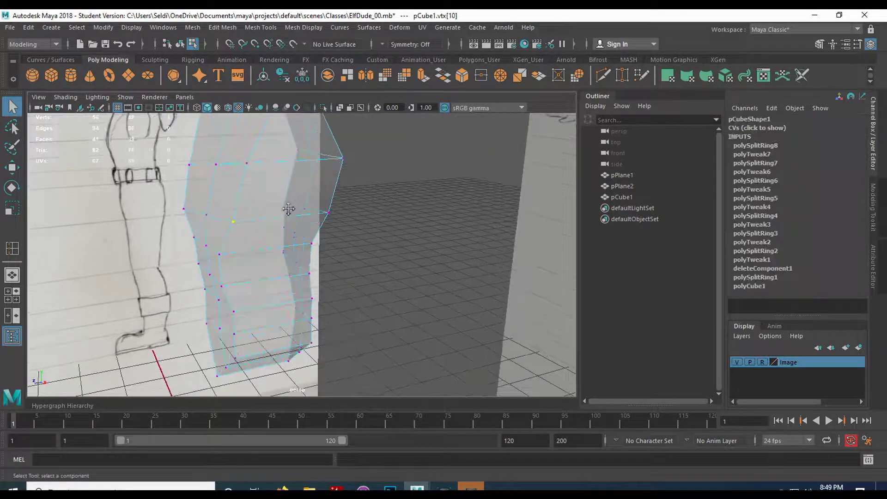
scroll(299, 227, down, 1)
shift+click(350, 238)
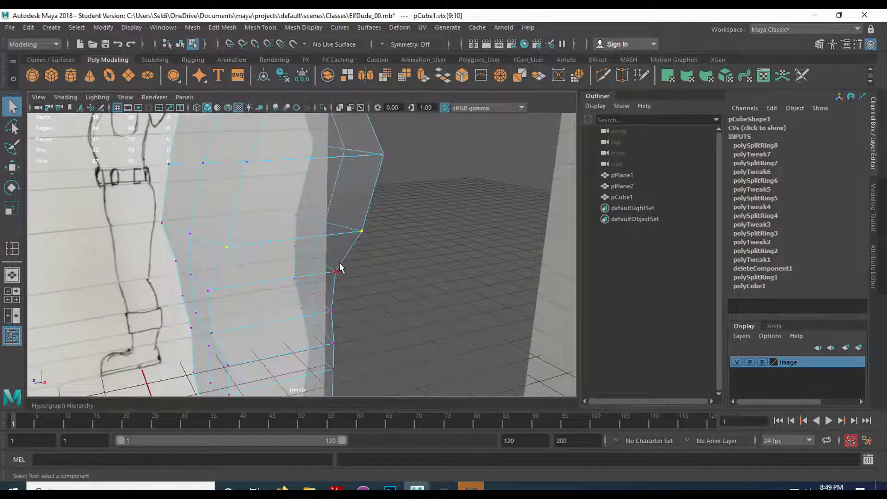
key(r)
drag(257, 242, 309, 196)
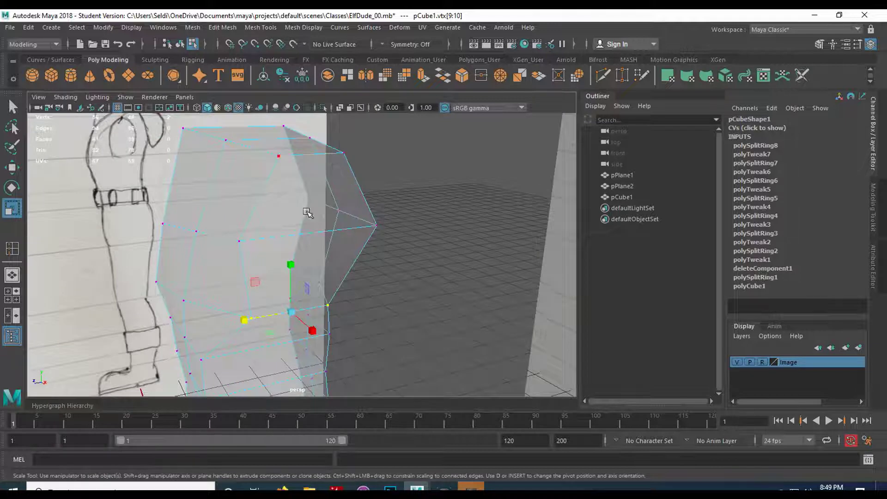
Scale the outer front and back vertex pairs at the chest and shoulder closer together along Z
mouse_move(345, 224)
alt+middle_down()
mouse_move(353, 198)
mouse_move(353, 213)
alt+middle_up()
click(265, 222)
click(268, 227)
shift+click(365, 218)
drag(279, 225, 282, 226)
click(291, 150)
shift+click(352, 148)
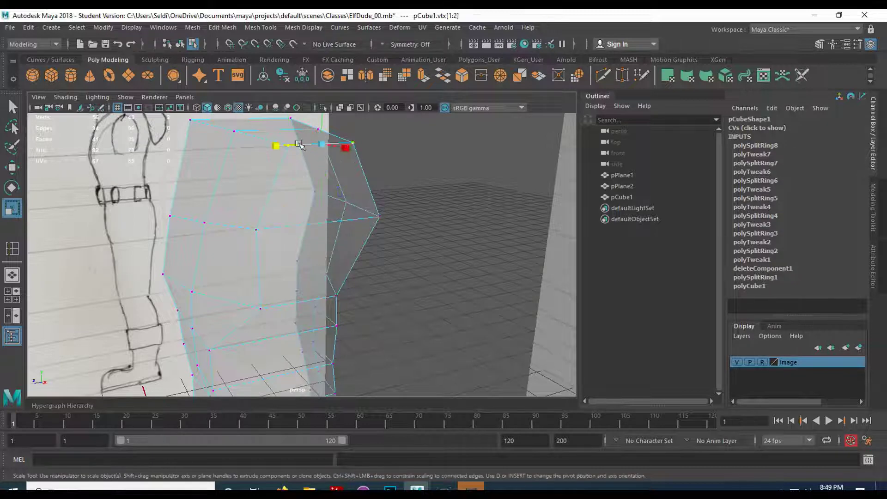
click(259, 298)
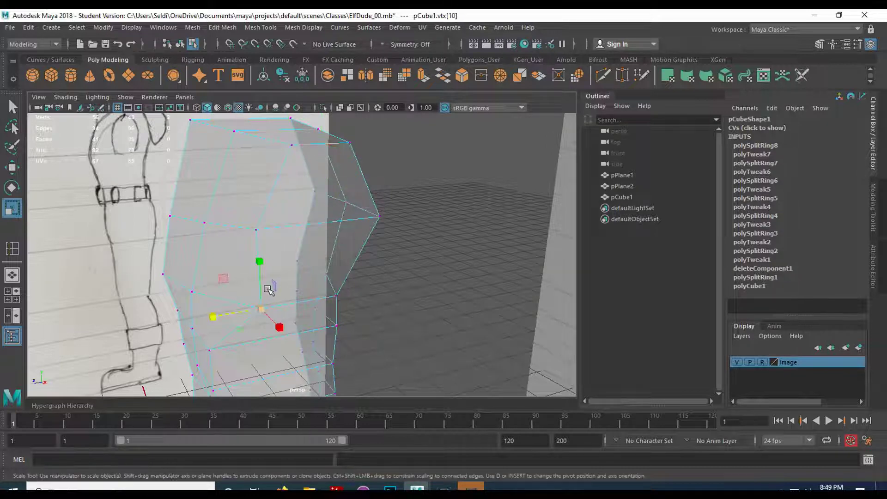
shift+click(323, 290)
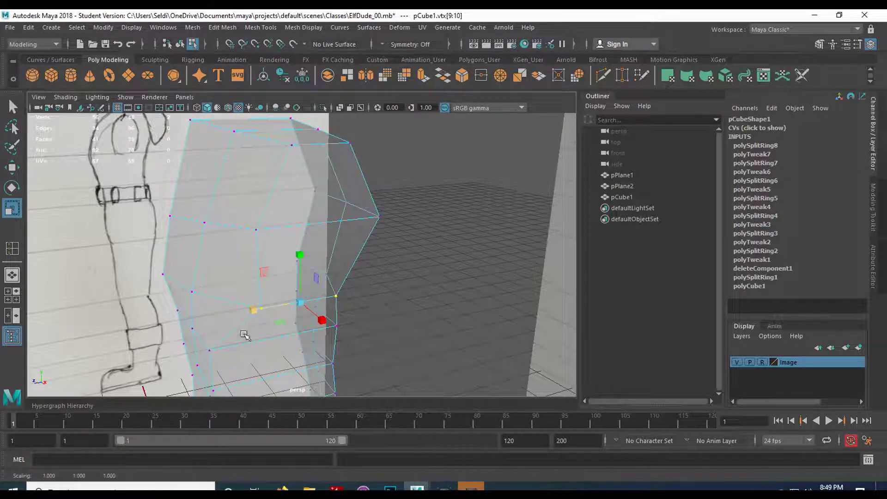
Scale the outer front and back vertex pairs of the waist and upper belt loops closer together along Z
alt+middle_drag(269, 322, 235, 240)
mouse_move(268, 274)
alt+middle_down()
mouse_move(267, 259)
mouse_move(275, 280)
alt+middle_up()
click(223, 207)
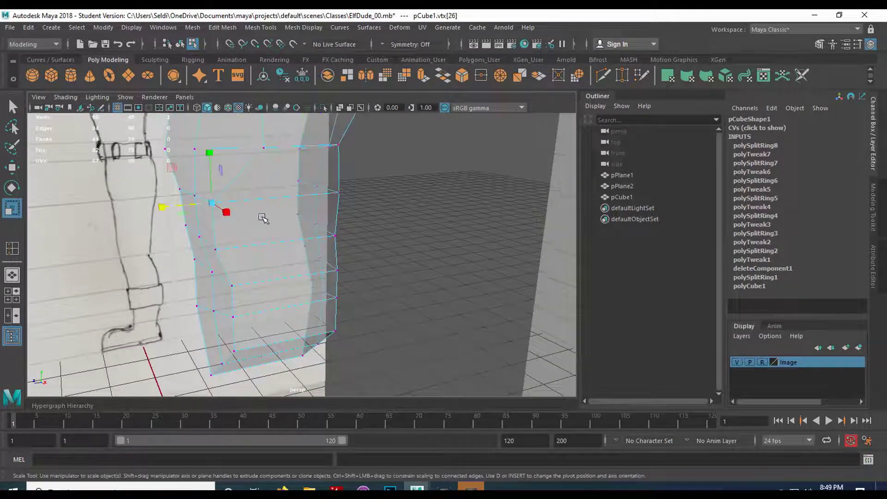
alt+middle_drag(272, 227, 281, 252)
shift+click(340, 229)
drag(245, 233, 284, 234)
mouse_move(297, 277)
alt+mouse_down()
mouse_move(361, 306)
mouse_move(281, 311)
mouse_move(312, 284)
mouse_move(323, 252)
mouse_move(335, 251)
mouse_move(340, 275)
mouse_move(341, 259)
mouse_move(249, 251)
mouse_move(328, 257)
mouse_move(297, 242)
alt+mouse_up()
click(296, 255)
shift+click(370, 248)
Scale the outer front and back vertex pairs of the lower belt loop and the hip loop closer together along Z
click(283, 227)
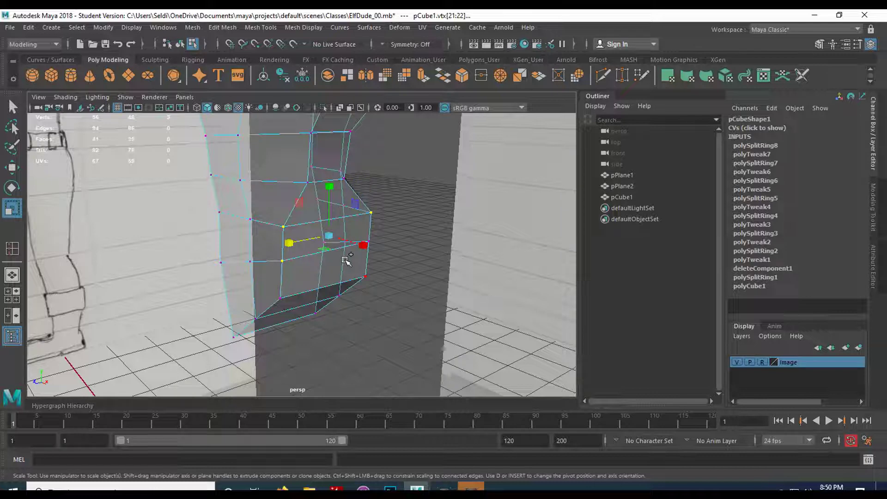
key(ctrl+z)
key(ctrl+z)
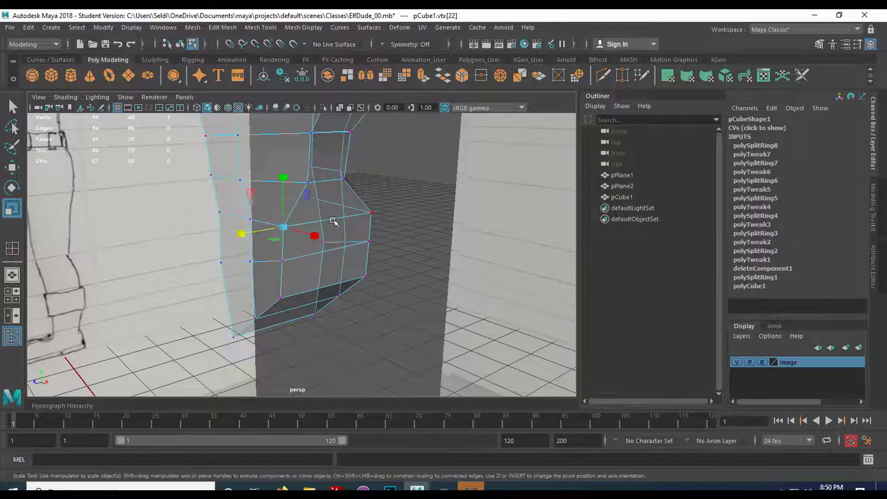
shift+click(356, 215)
drag(287, 226, 298, 225)
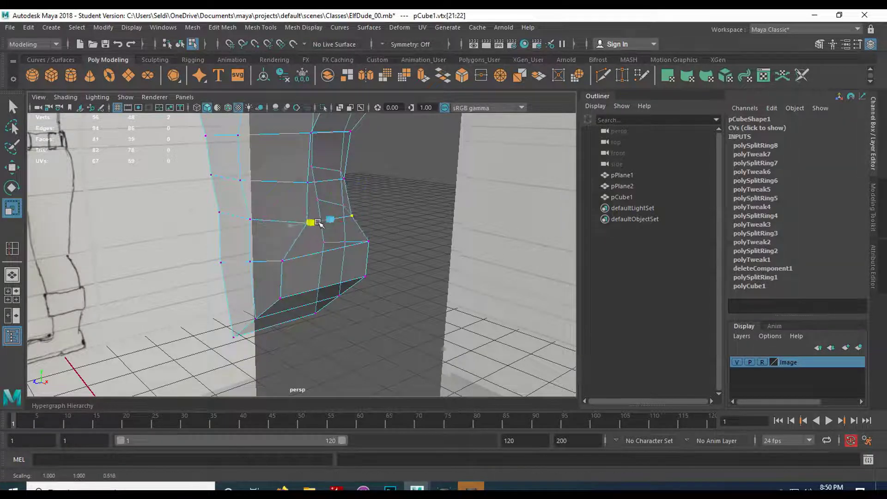
click(283, 260)
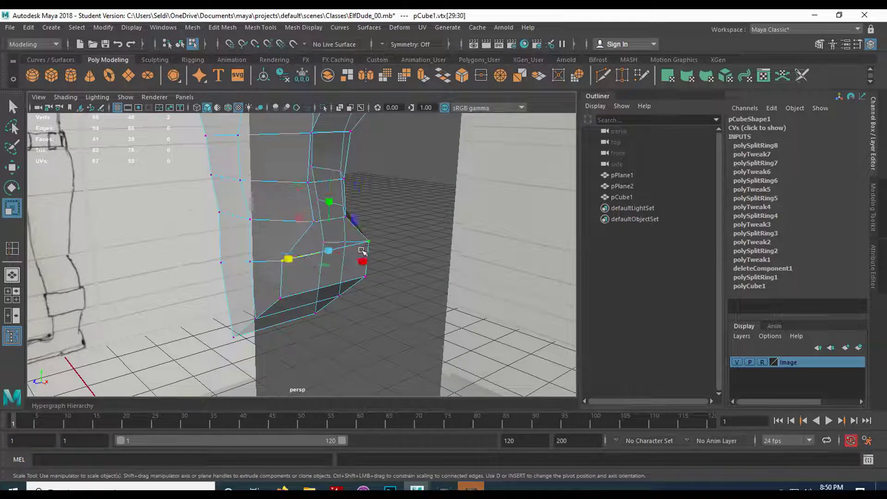
drag(296, 260, 324, 257)
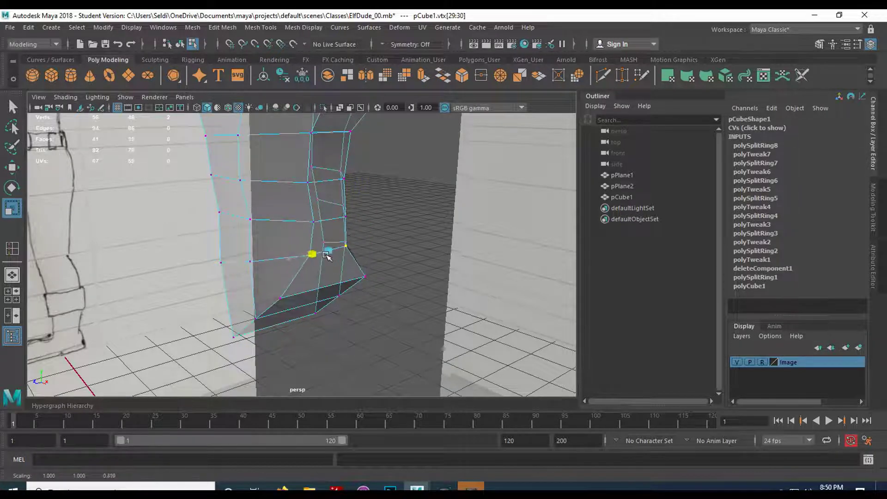
Scale the outer front and back vertices at the bottom of the hip side closer together along Z
mouse_move(344, 289)
alt+mouse_down()
mouse_move(263, 263)
mouse_move(223, 263)
mouse_move(303, 287)
mouse_move(354, 284)
mouse_move(341, 272)
alt+mouse_up()
click(277, 243)
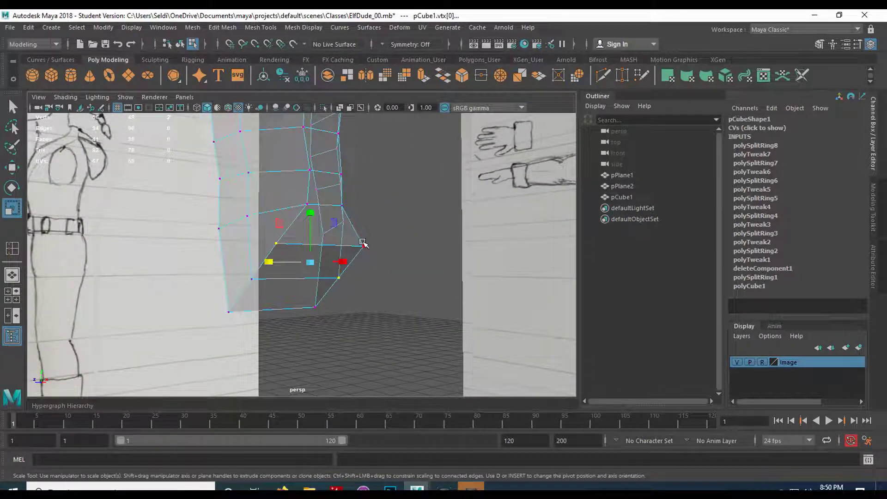
middle_drag(305, 257, 311, 247)
mouse_move(311, 247)
alt+mouse_down()
mouse_move(279, 258)
mouse_move(222, 231)
mouse_move(296, 254)
mouse_move(333, 253)
mouse_move(325, 255)
mouse_move(334, 246)
mouse_move(332, 277)
mouse_move(263, 234)
mouse_move(155, 245)
mouse_move(302, 242)
mouse_move(303, 250)
alt+mouse_up()
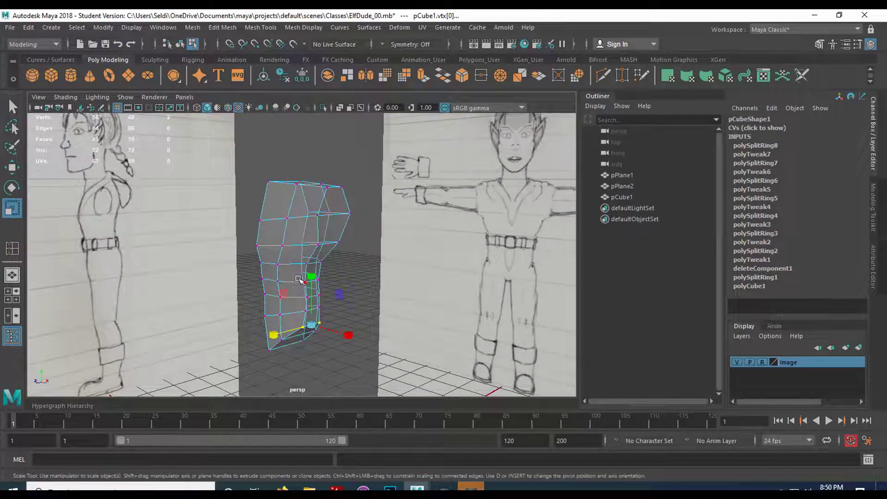
Insert a vertical edge loop down the torso's outer side, between its front and back edges
scroll(297, 280, up, 5)
alt+middle_drag(298, 290, 276, 180)
mouse_move(294, 303)
alt+mouse_down()
mouse_move(313, 201)
mouse_move(306, 218)
mouse_move(278, 153)
alt+mouse_up()
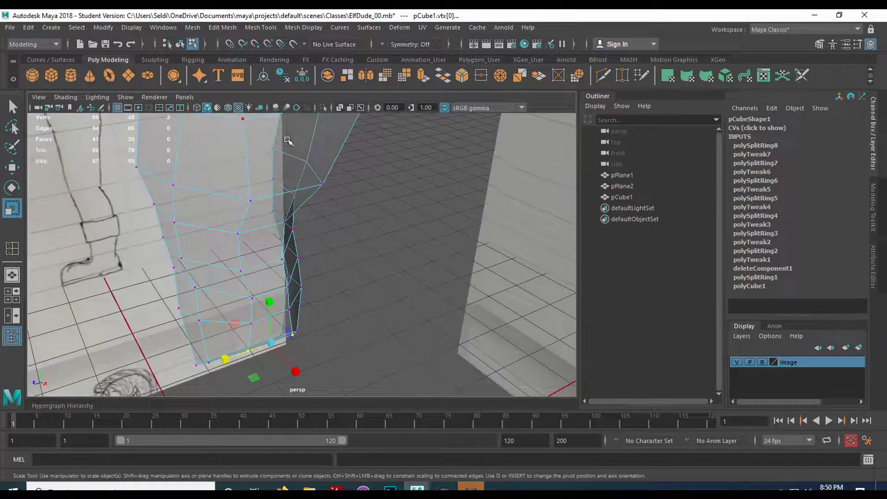
key(q)
alt+drag(277, 236, 309, 251)
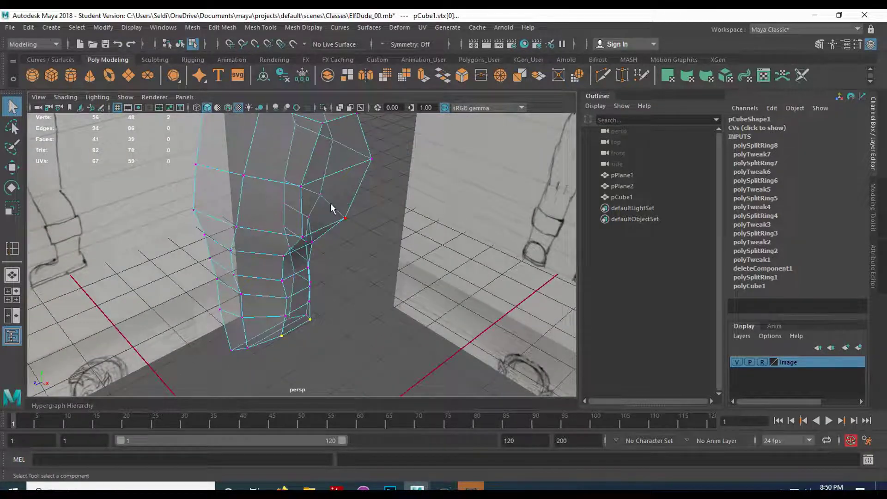
click(12, 248)
mouse_move(264, 228)
alt+mouse_down()
mouse_move(277, 221)
mouse_move(261, 232)
alt+mouse_up()
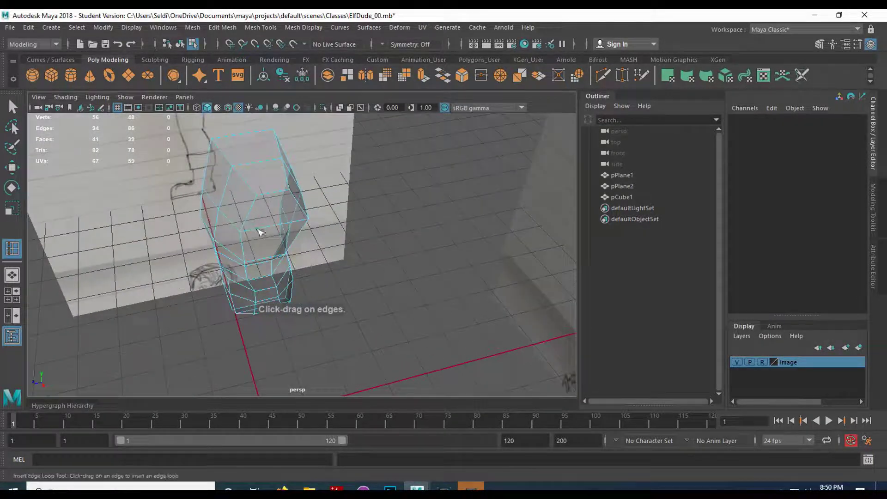
click(276, 196)
click(276, 196)
alt+drag(295, 274, 307, 245)
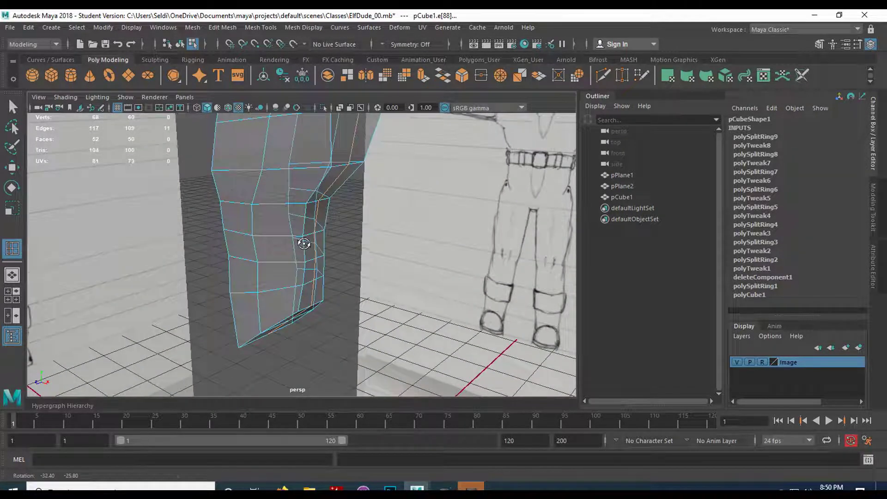
key(q)
Move the middle vertical edges down the torso's lower outer side outward along X
right_drag(317, 203, 282, 181)
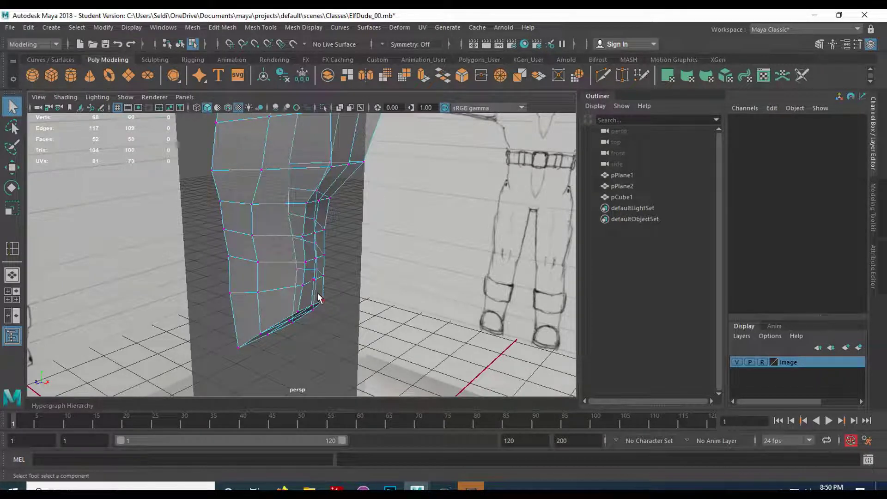
click(313, 281)
alt+drag(324, 298, 300, 276)
right_drag(295, 176, 296, 145)
click(294, 269)
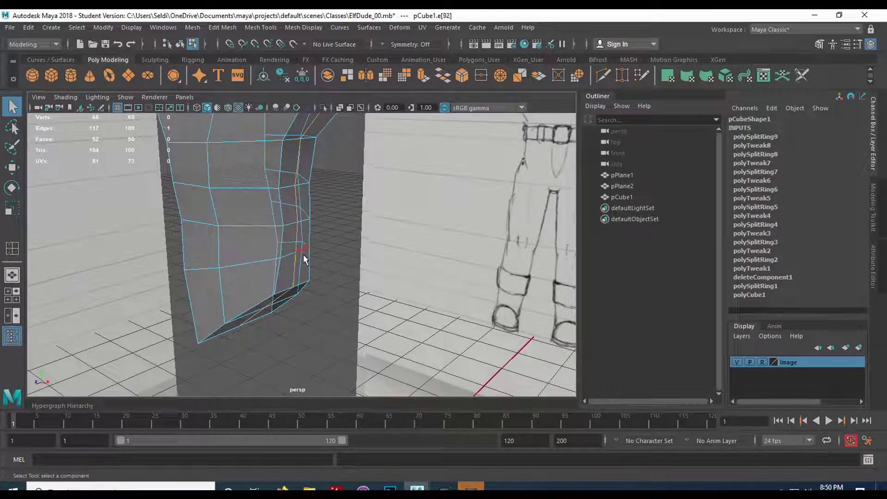
shift+click(296, 209)
alt+drag(349, 179, 283, 224)
alt+drag(291, 268, 310, 248)
key(w)
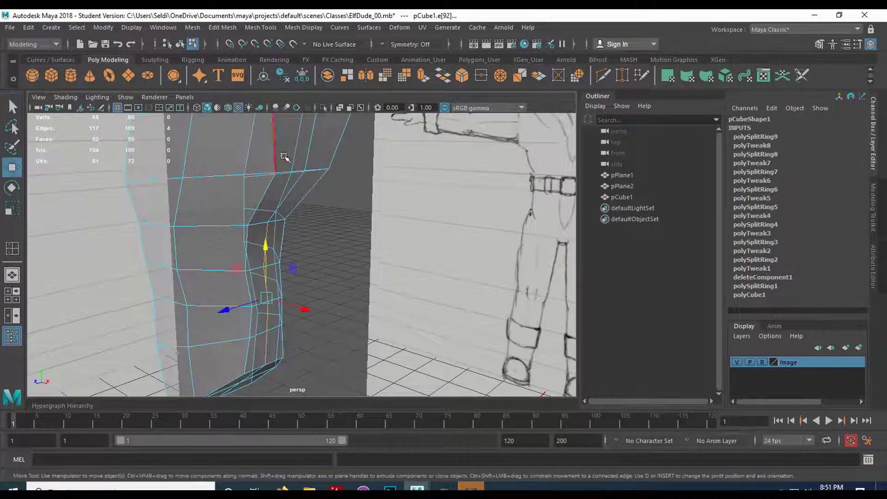
mouse_move(306, 308)
mouse_down()
mouse_move(341, 283)
mouse_move(206, 269)
mouse_move(189, 244)
mouse_move(249, 230)
mouse_move(349, 237)
mouse_move(337, 293)
mouse_move(362, 293)
mouse_move(369, 286)
mouse_move(331, 214)
mouse_move(306, 222)
mouse_move(309, 210)
mouse_move(312, 218)
mouse_up()
Raise the outer middle edge across the torso's top at the shoulder slightly along Y
scroll(291, 180, up, 3)
alt+middle_drag(289, 178, 306, 224)
click(314, 226)
alt+drag(288, 240, 280, 231)
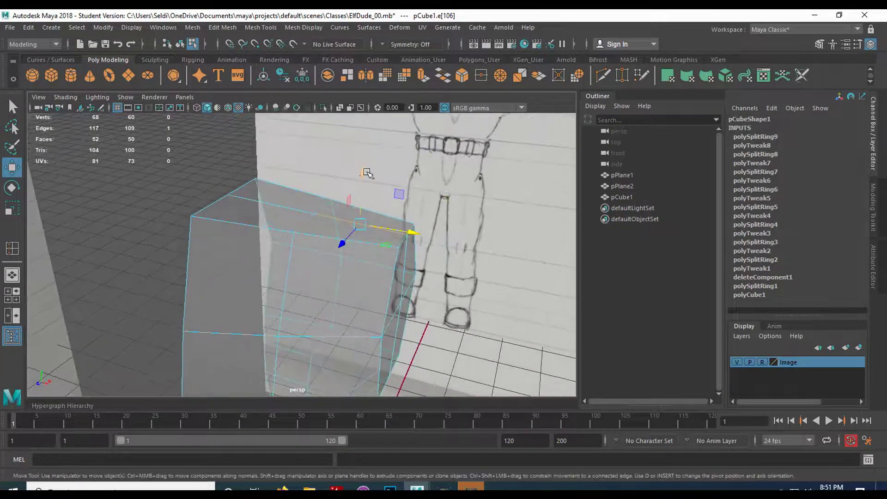
drag(361, 176, 358, 175)
drag(360, 165, 361, 165)
alt+drag(348, 222, 320, 228)
click(228, 197)
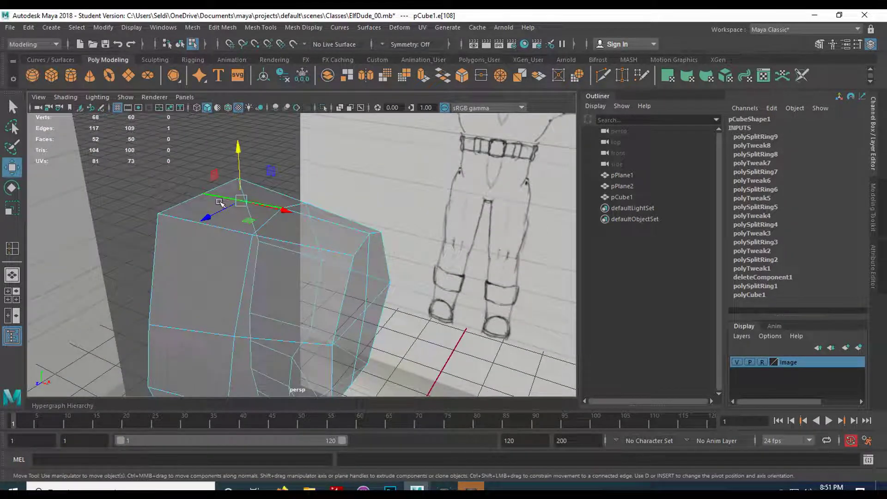
alt+drag(318, 244, 296, 231)
scroll(297, 232, down, 5)
mouse_move(303, 284)
alt+middle_down()
mouse_move(306, 255)
mouse_move(297, 276)
alt+middle_up()
Return to object mode, select the half torso, and set the Duplicate Special geometry type to Instance
key(q)
right_drag(283, 234, 333, 159)
click(251, 315)
mouse_move(251, 315)
alt+mouse_down()
mouse_move(263, 283)
mouse_move(215, 238)
mouse_move(162, 249)
mouse_move(279, 275)
alt+mouse_up()
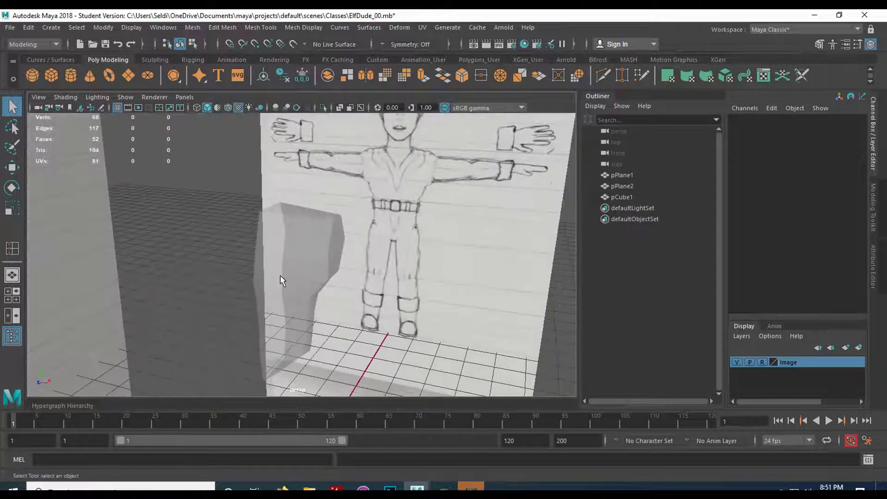
click(291, 234)
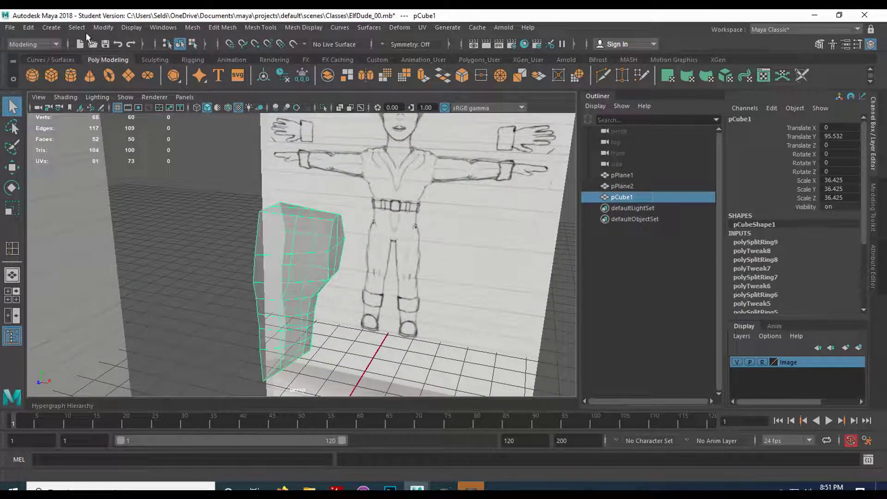
click(29, 27)
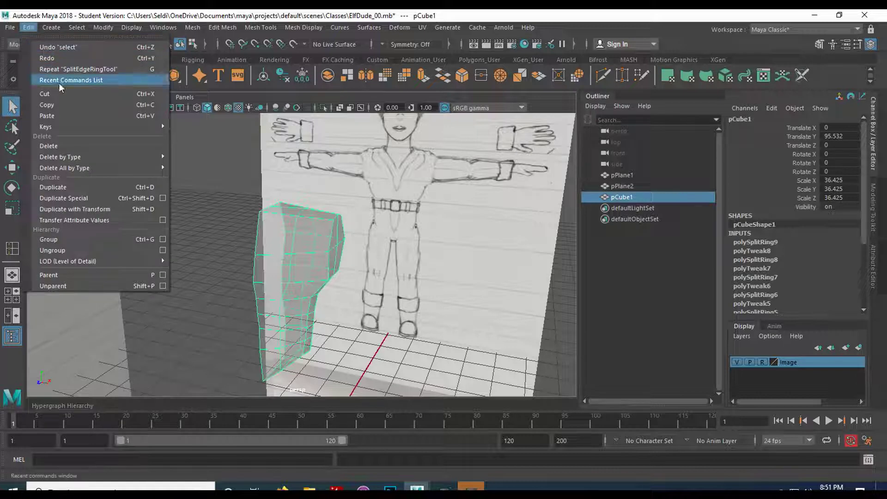
click(163, 200)
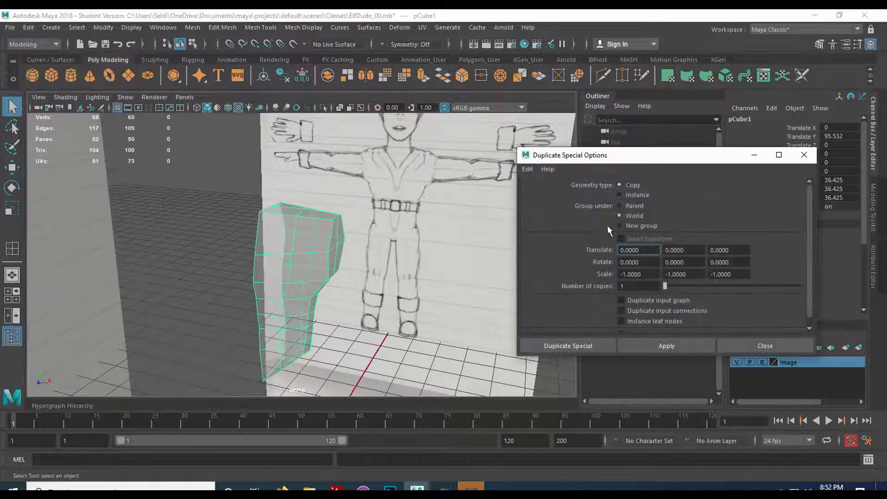
click(619, 194)
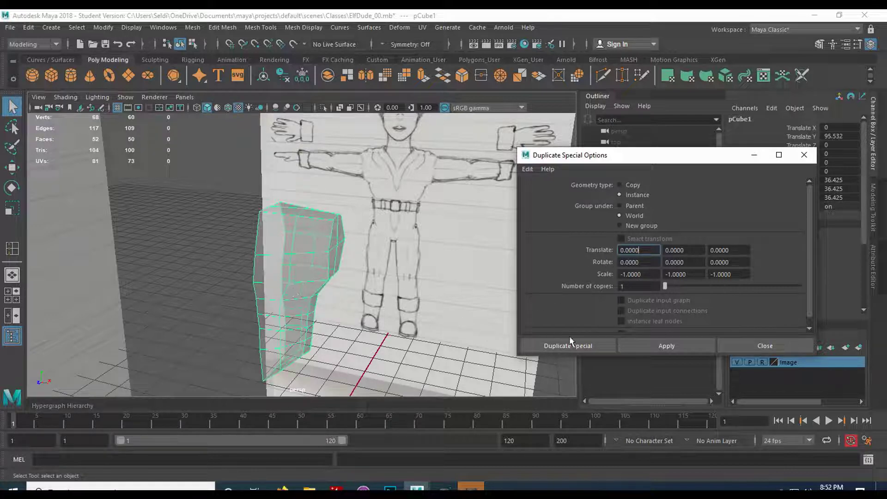
Try to duplicate the half torso as an instance with scale -1 on all three axes, and undo it
click(639, 344)
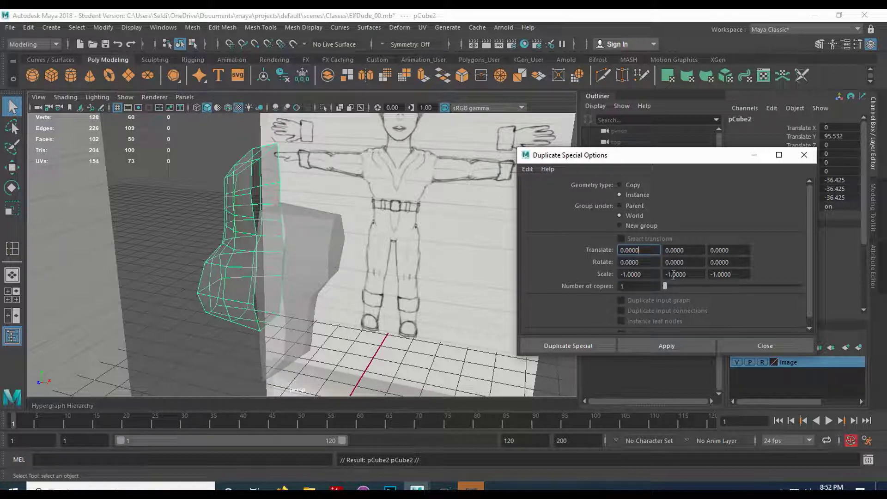
click(340, 267)
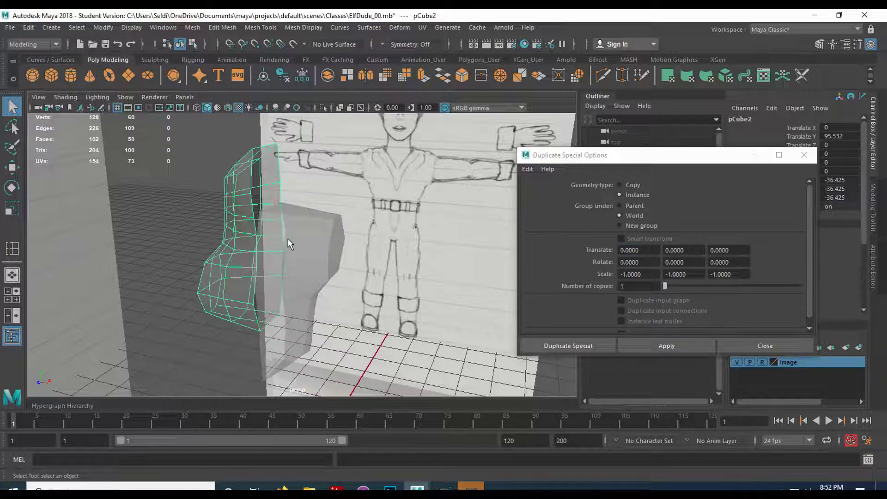
key(ctrl+z)
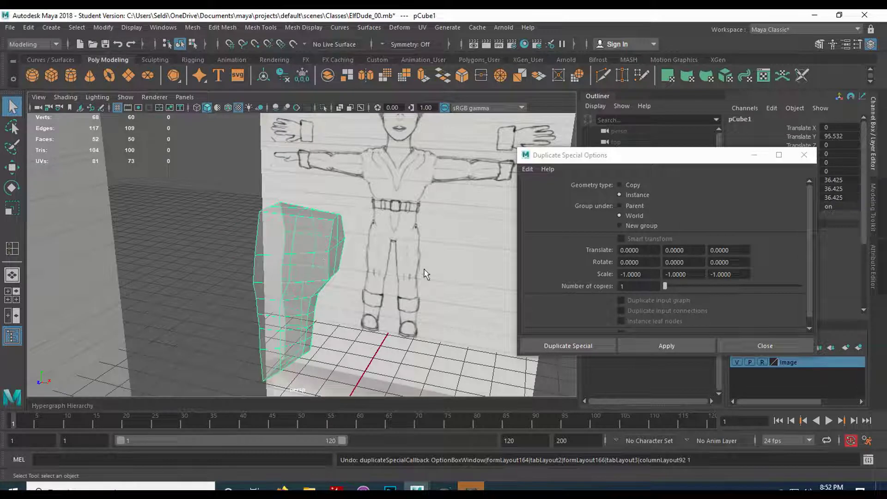
Create a mirrored instance of the half torso with Duplicate Special scale set to -1, 1, 1
click(669, 273)
key(BackSpace)
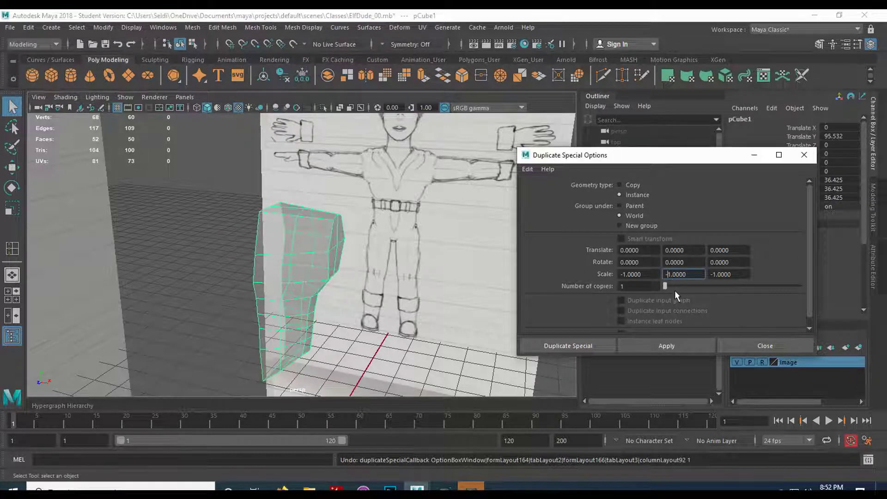
click(711, 274)
key(BackSpace)
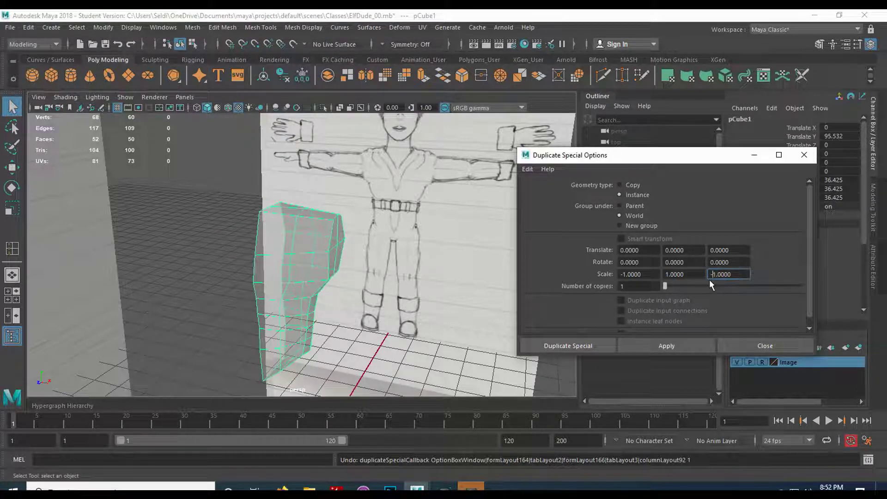
click(654, 344)
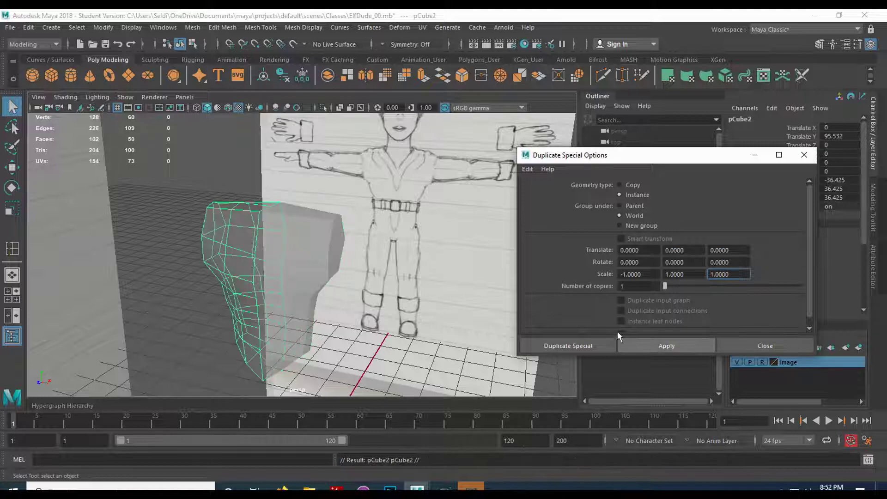
Try moving a chest vertex on the original half's front centre seam, undo the move, and return to object mode
mouse_move(393, 265)
alt+mouse_down()
mouse_move(218, 263)
mouse_move(477, 222)
mouse_move(459, 293)
mouse_move(470, 318)
mouse_move(402, 307)
mouse_move(336, 250)
mouse_move(255, 248)
mouse_move(390, 259)
alt+mouse_up()
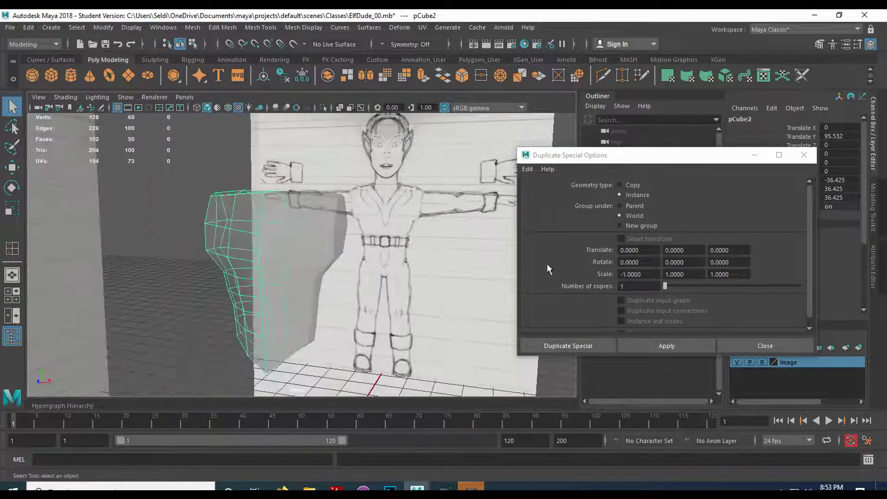
scroll(381, 283, up, 2)
click(277, 236)
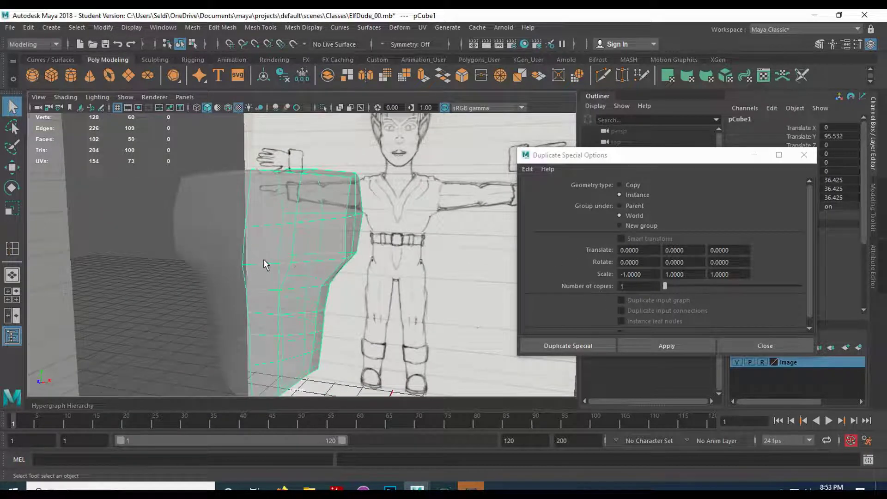
scroll(264, 263, up, 1)
right_drag(259, 178, 210, 177)
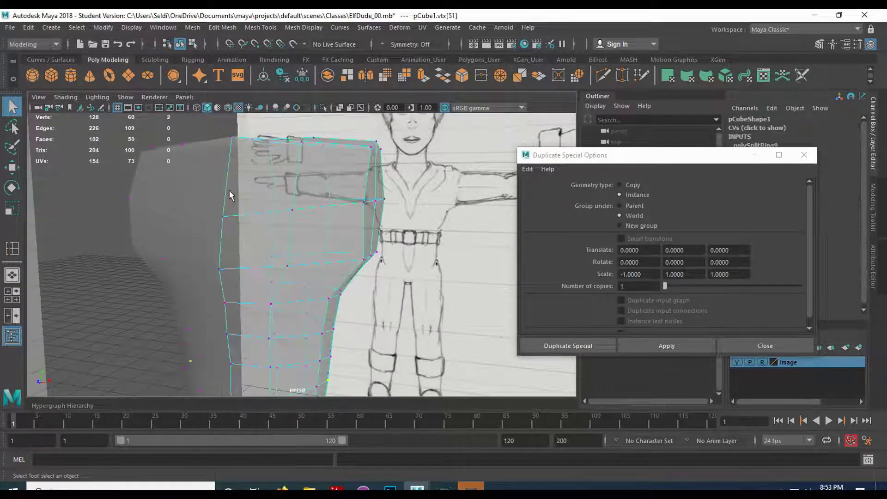
key(w)
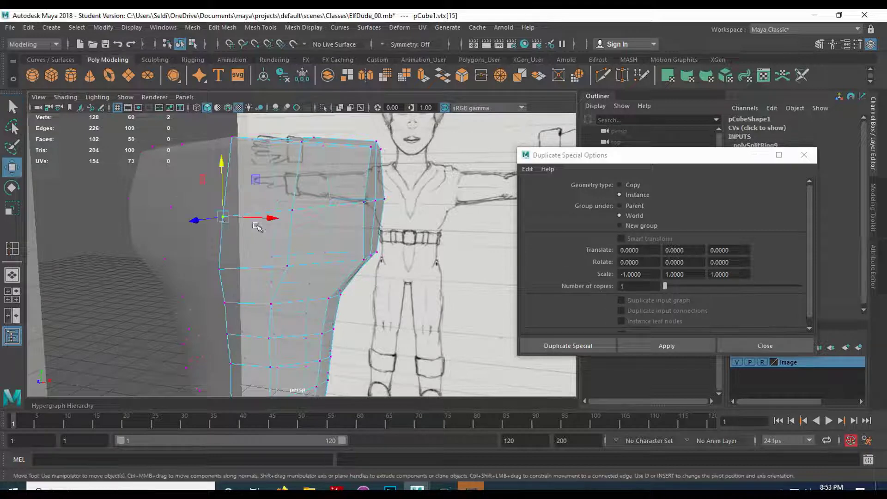
drag(226, 216, 245, 226)
key(ctrl+z)
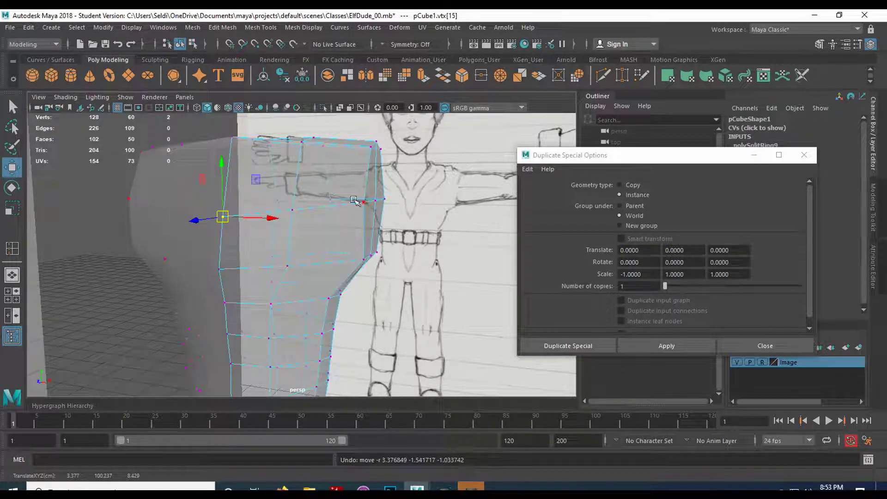
scroll(334, 259, down, 3)
scroll(334, 258, down, 2)
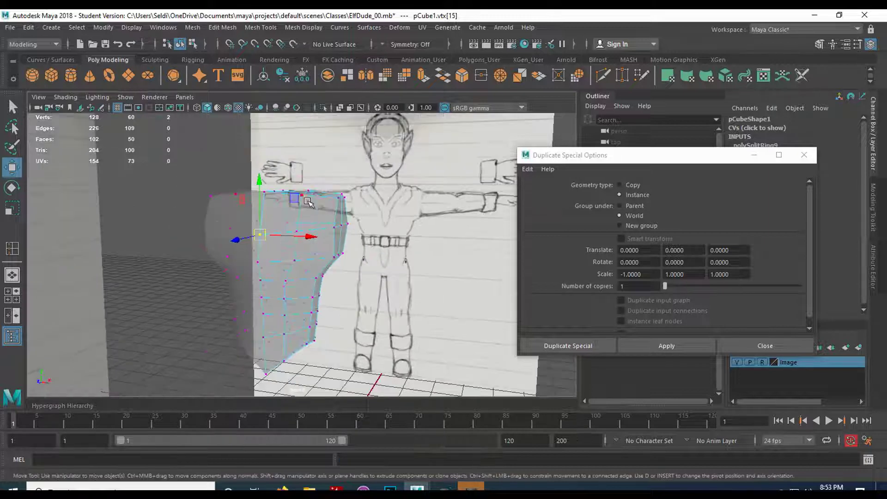
key(F8)
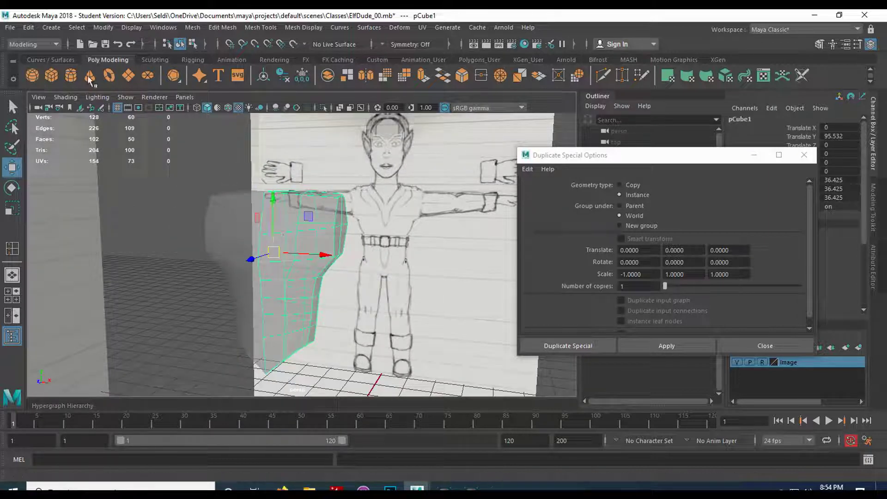
Save the scene as a new version named ElfDude_01.mb, accepting the student version notice
click(10, 27)
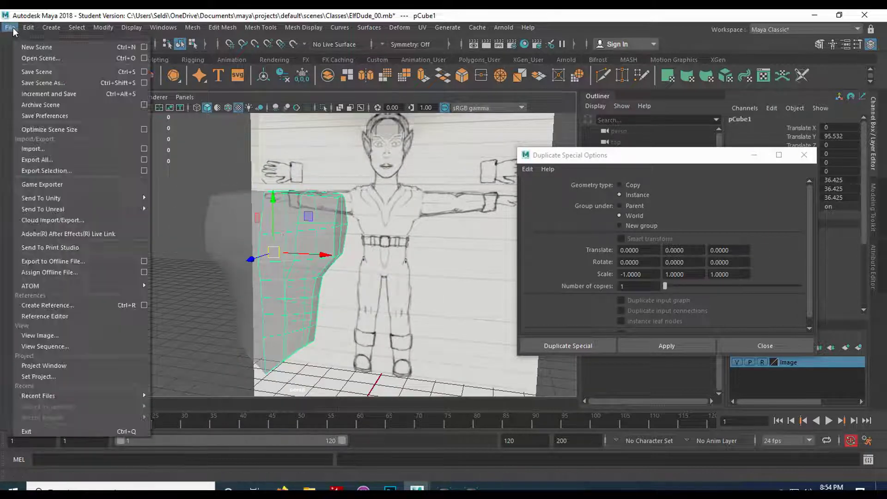
click(46, 83)
click(355, 427)
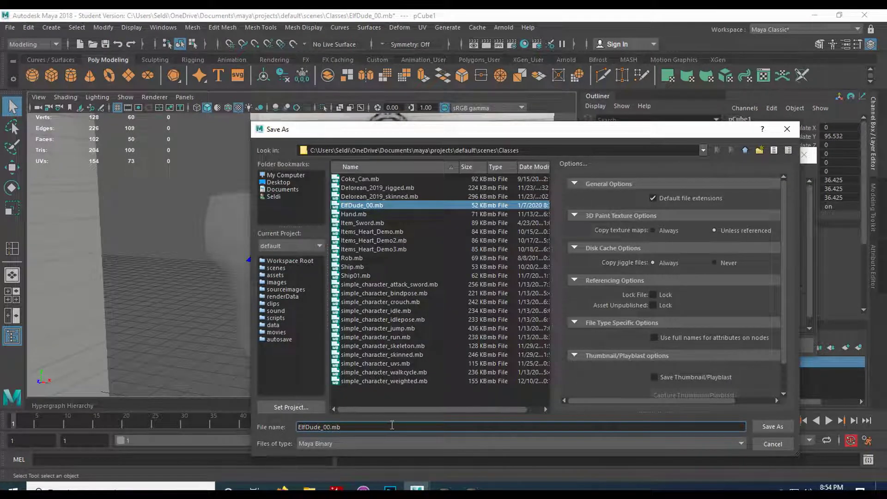
key(BackSpace)
text(1)
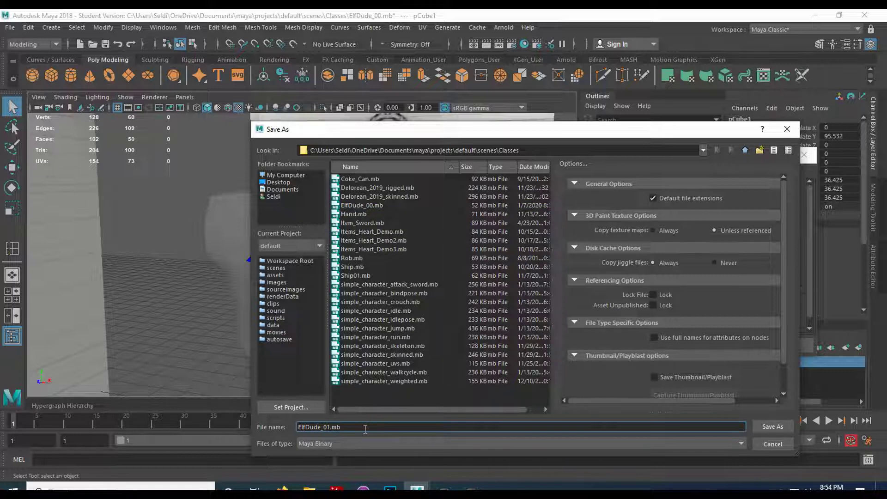
click(774, 426)
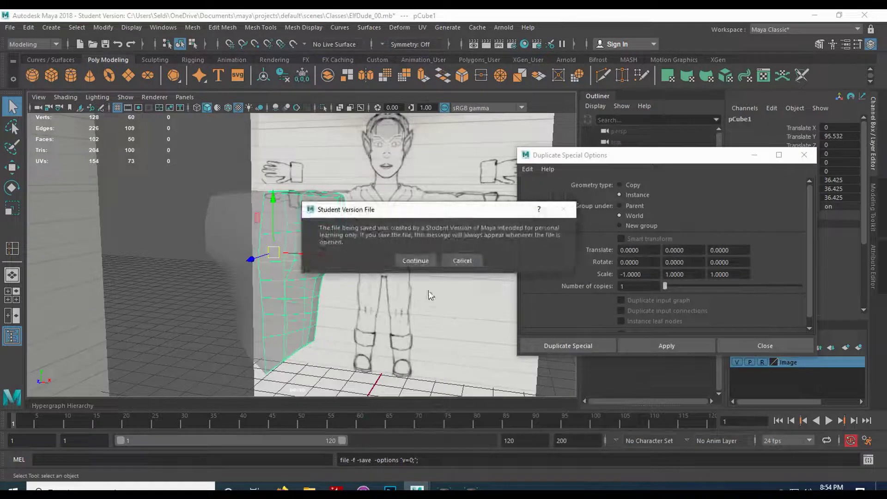
click(413, 260)
key(w)
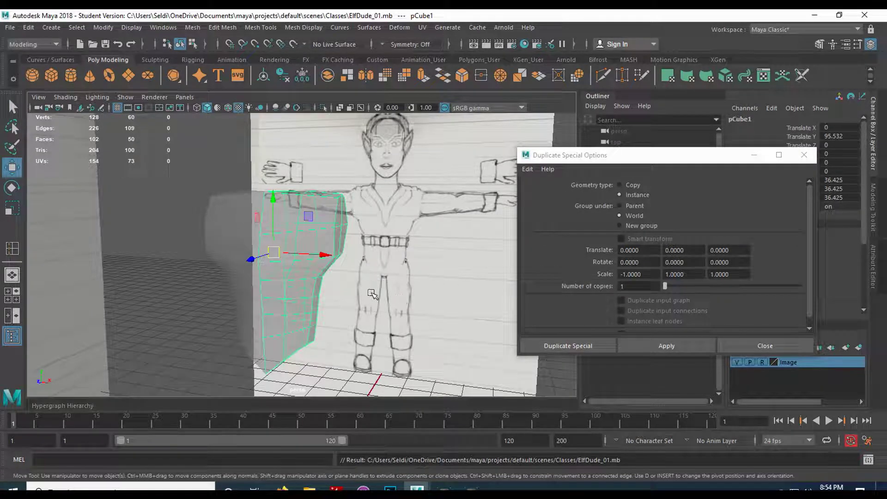